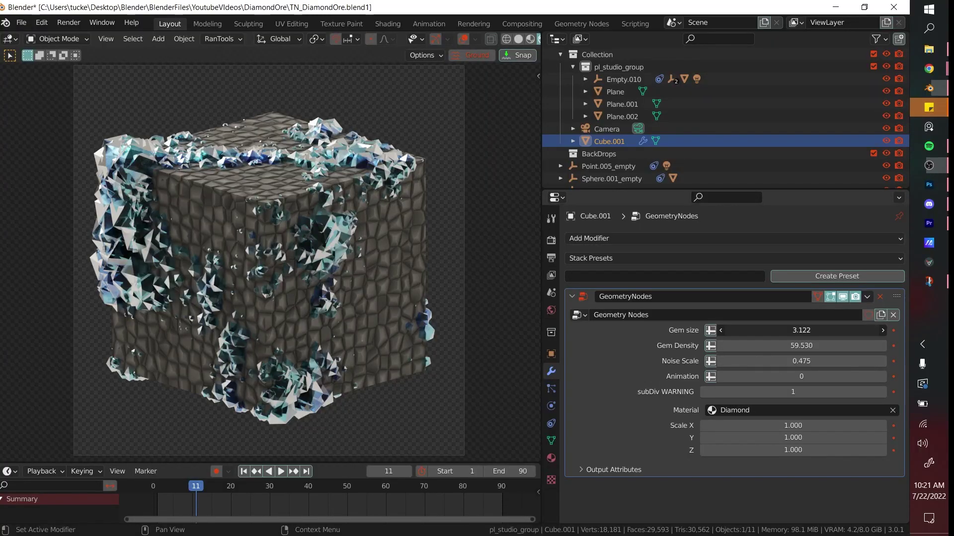
pyautogui.moveTo(801, 330); pyautogui.dragTo(657, 345)
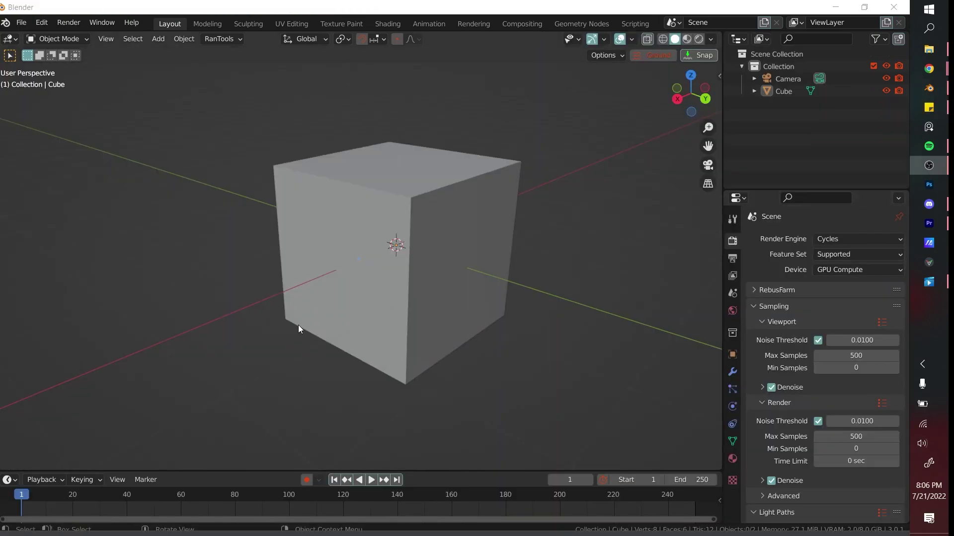
# Switch the timeline area to the Geometry Node Editor and enlarge it to nearly half the window height.
pyautogui.click(9, 480)
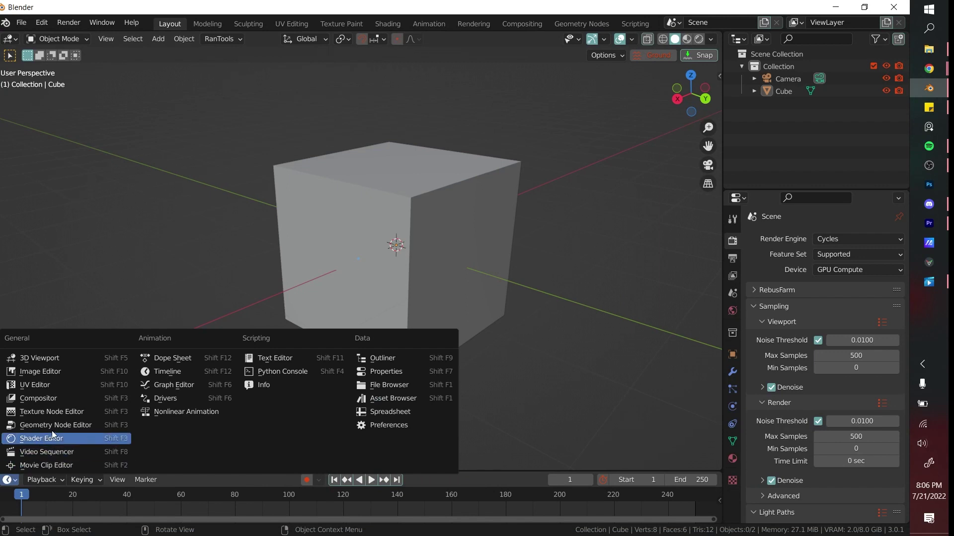
pyautogui.click(79, 424)
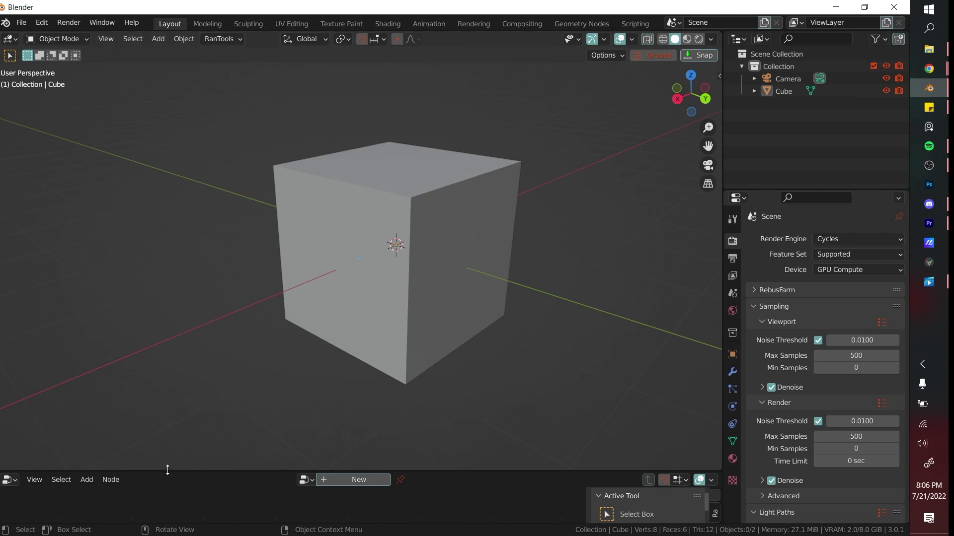
pyautogui.moveTo(168, 470); pyautogui.dragTo(174, 297)
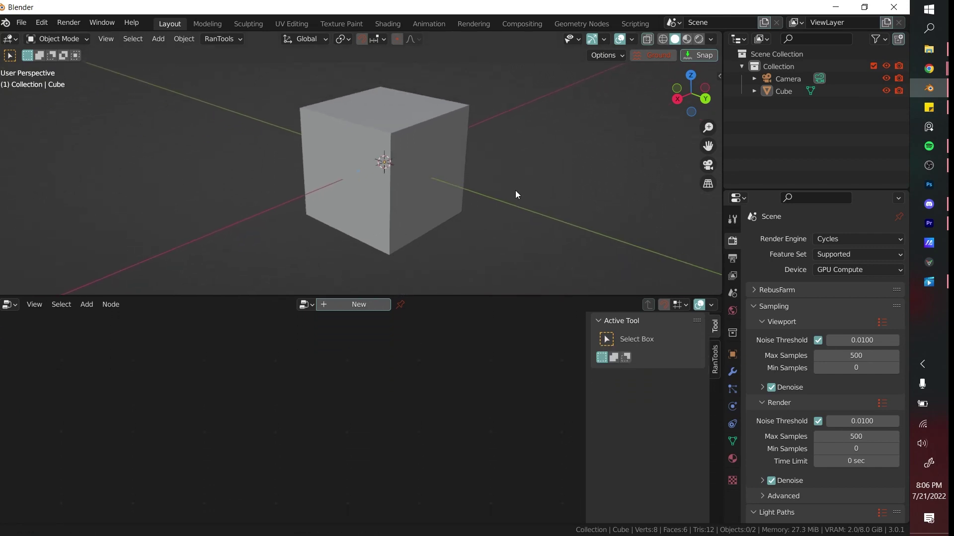
# Select the cube and create a new geometry node tree for it.
pyautogui.click(407, 158)
pyautogui.moveTo(529, 201); pyautogui.dragTo(536, 187, button='middle')
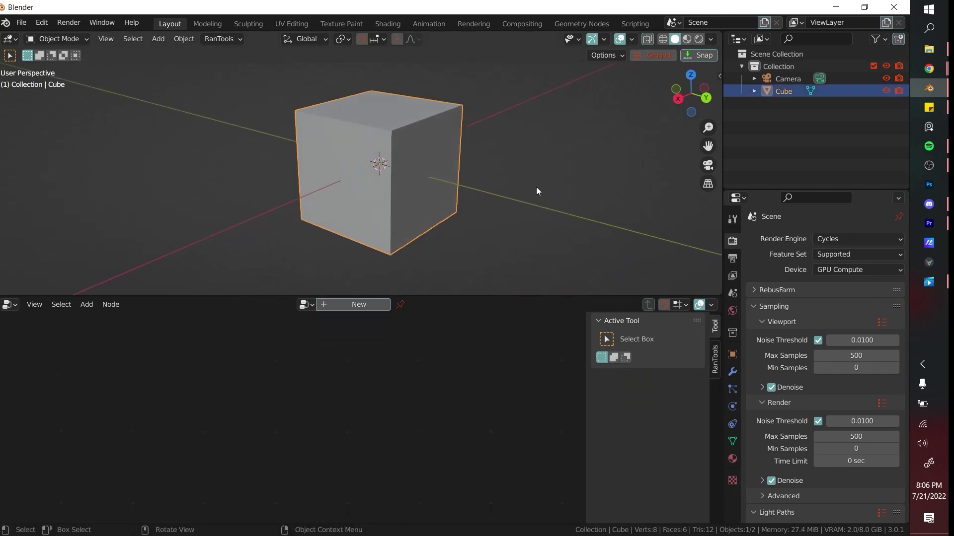
pyautogui.click(364, 304)
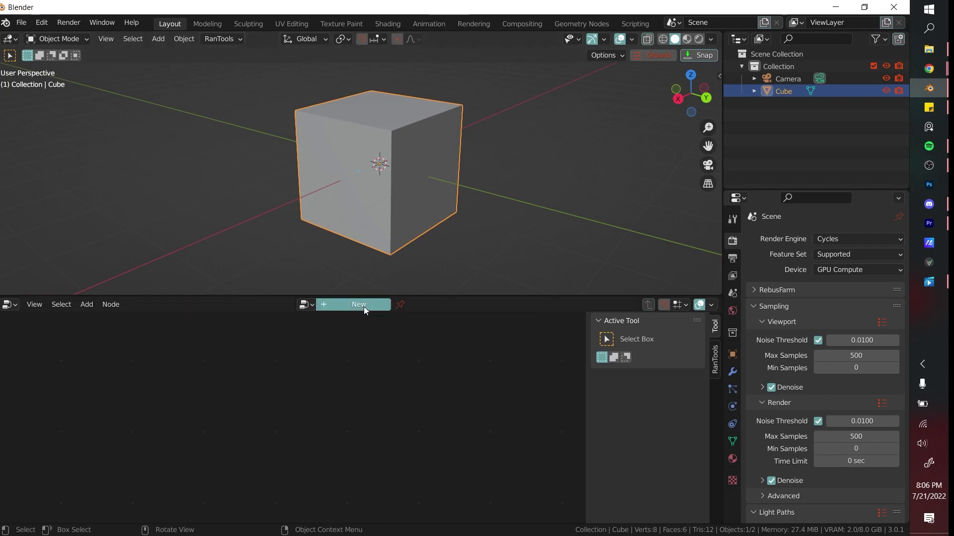
pyautogui.scroll(8, 380, 420)
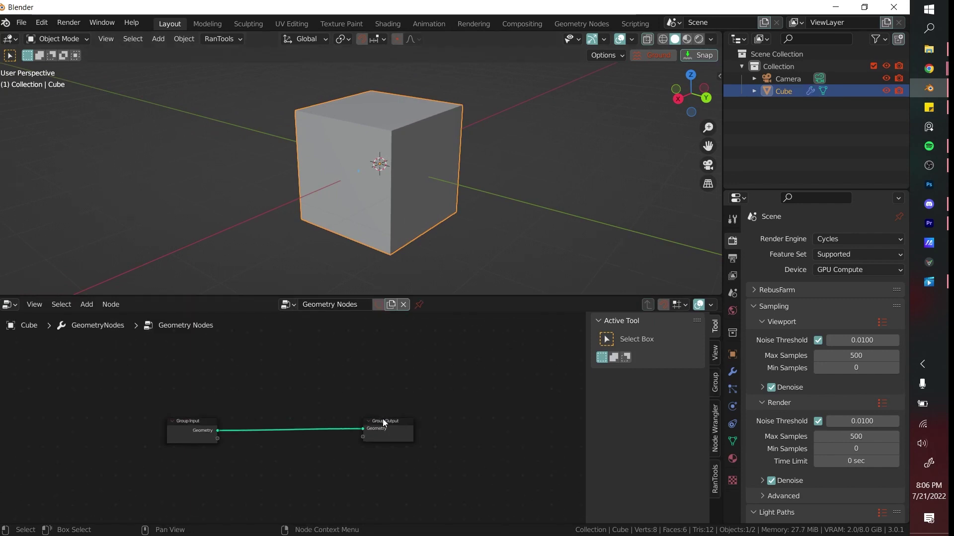
pyautogui.scroll(1, 422, 391)
pyautogui.moveTo(412, 382); pyautogui.dragTo(431, 379, button='middle')
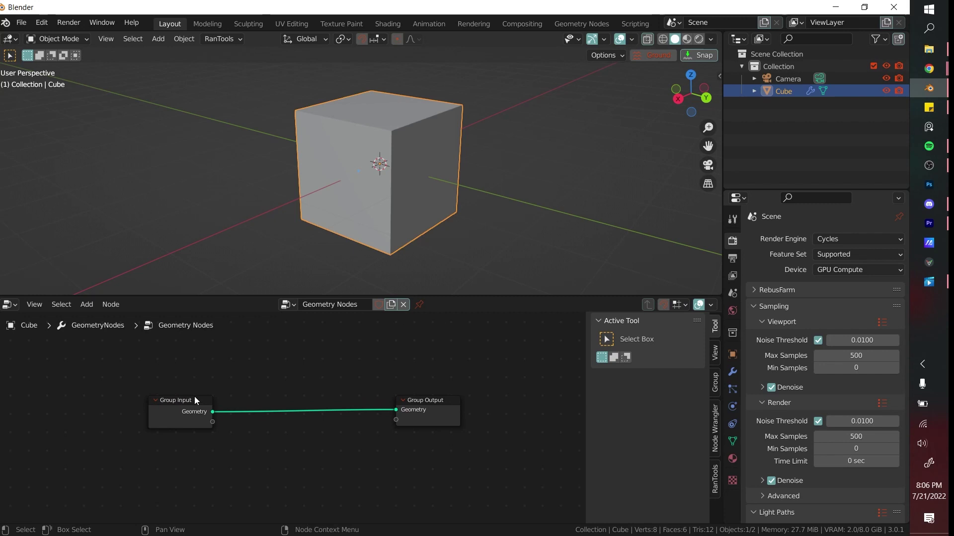
# Move the Group Input and Group Output nodes slightly farther apart in the node tree.
pyautogui.click(209, 398)
pyautogui.click(425, 409)
pyautogui.click(451, 368)
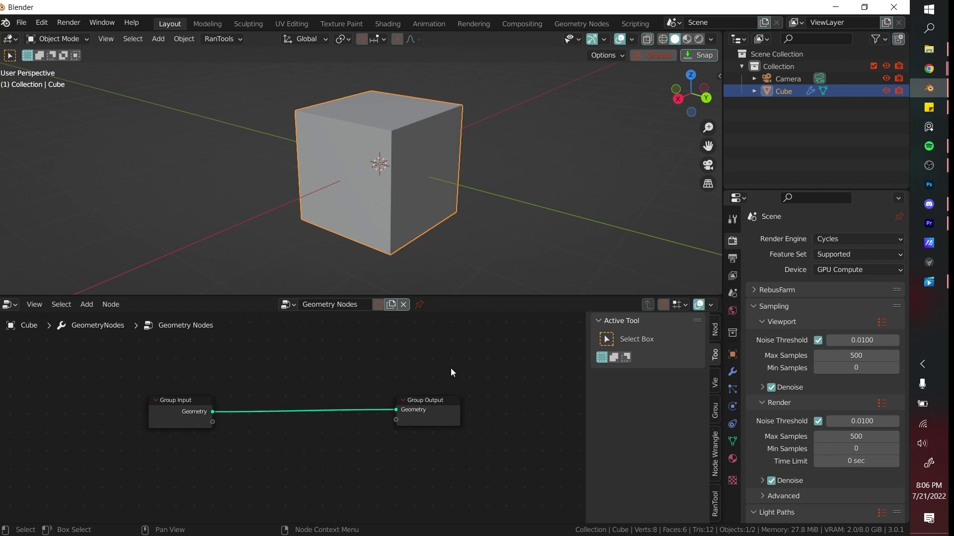
pyautogui.moveTo(413, 412)
pyautogui.mouseDown()
pyautogui.moveTo(420, 402)
pyautogui.moveTo(427, 408)
pyautogui.moveTo(418, 421)
pyautogui.mouseUp()
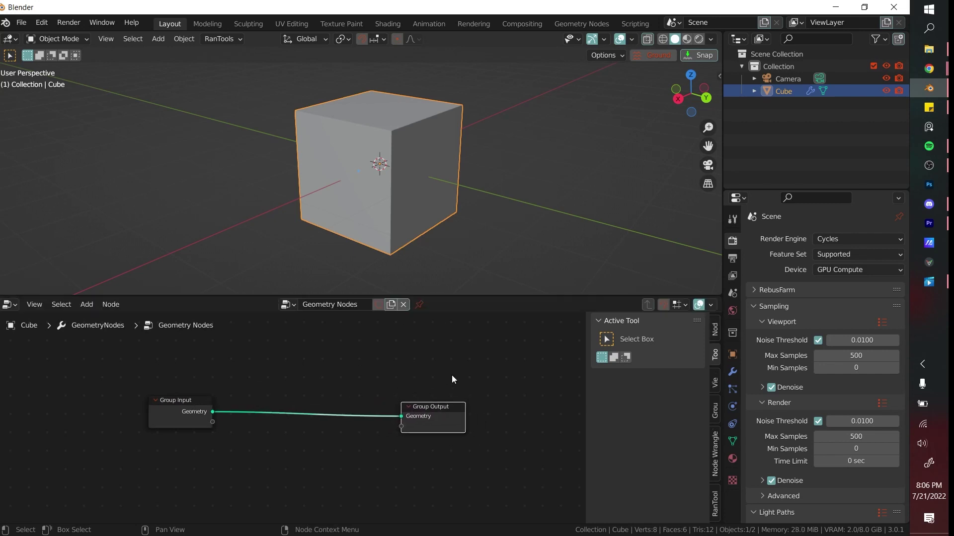
pyautogui.moveTo(184, 407); pyautogui.dragTo(174, 412)
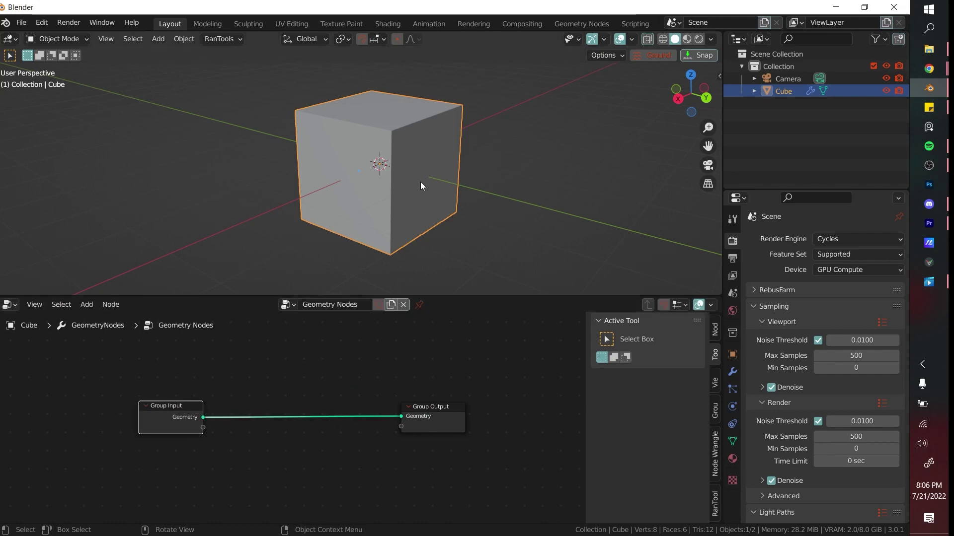
# Add two loop cuts around the cube in Edit Mode and extrude the narrow top face between them upward.
pyautogui.press('Tab')
pyautogui.hotkey('ctrl', 'r')
pyautogui.scroll(1, 422, 126)
pyautogui.click(422, 126)
pyautogui.rightClick(422, 126)
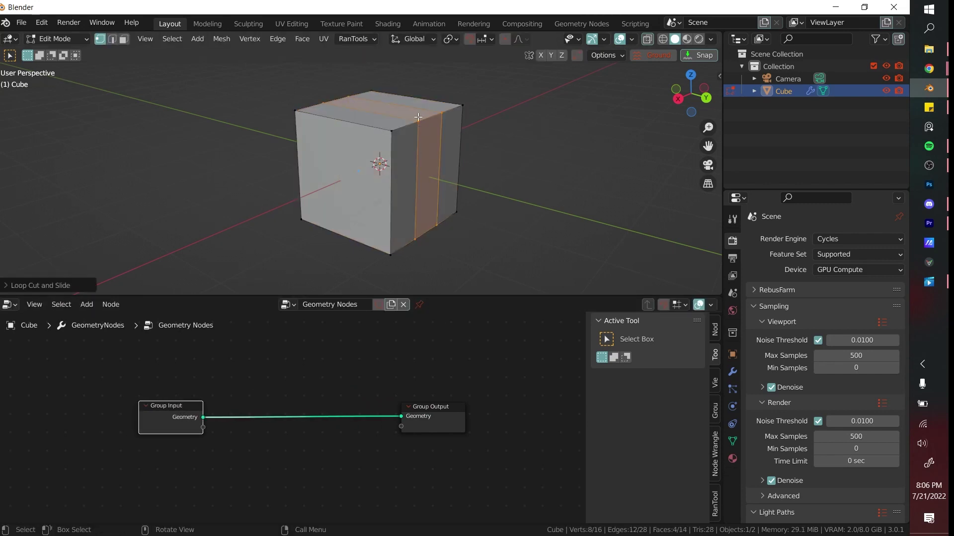
pyautogui.press('3')
pyautogui.click(404, 113)
pyautogui.press('e')
pyautogui.click(528, 195)
pyautogui.press('Tab')
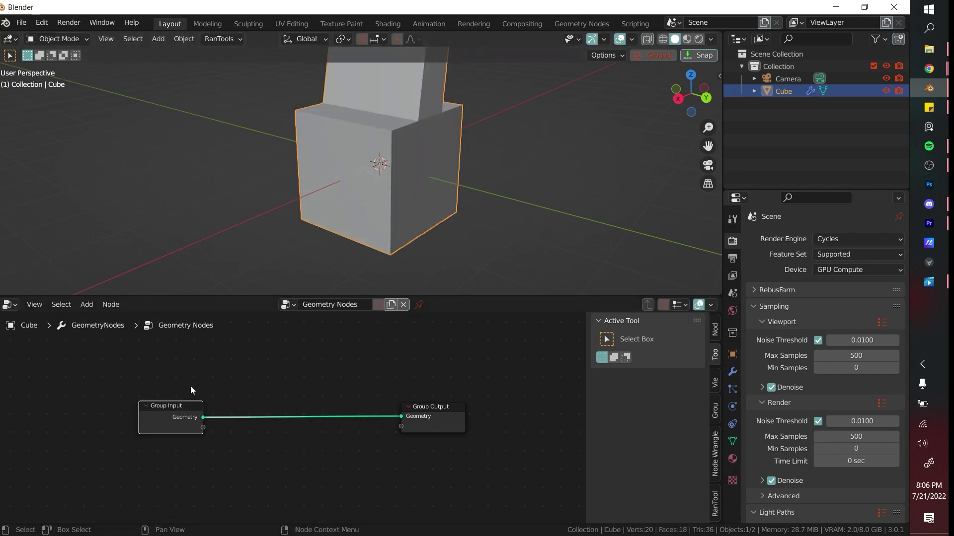
# Disconnect the Geometry link between Group Input and Group Output, and reconnect it.
pyautogui.moveTo(401, 417); pyautogui.dragTo(387, 417)
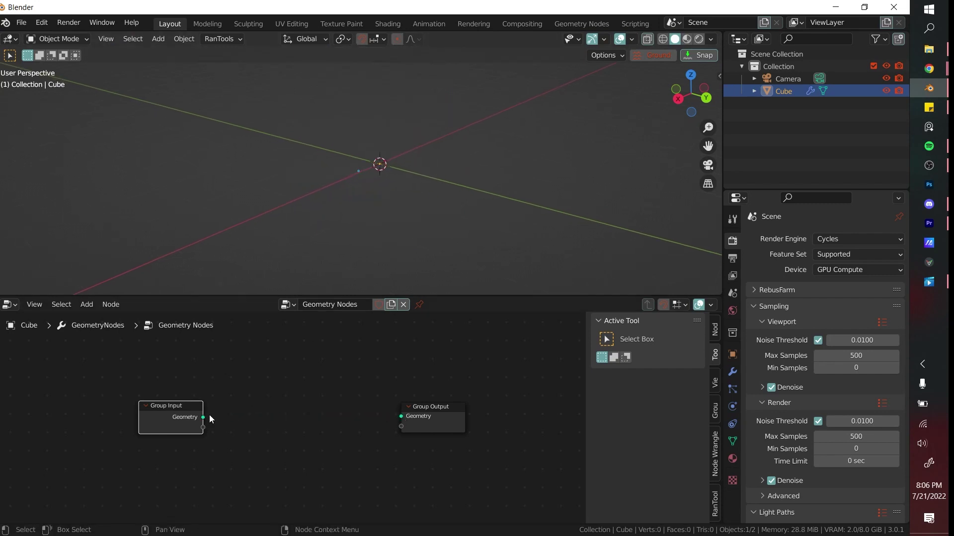
pyautogui.moveTo(203, 418); pyautogui.dragTo(401, 419)
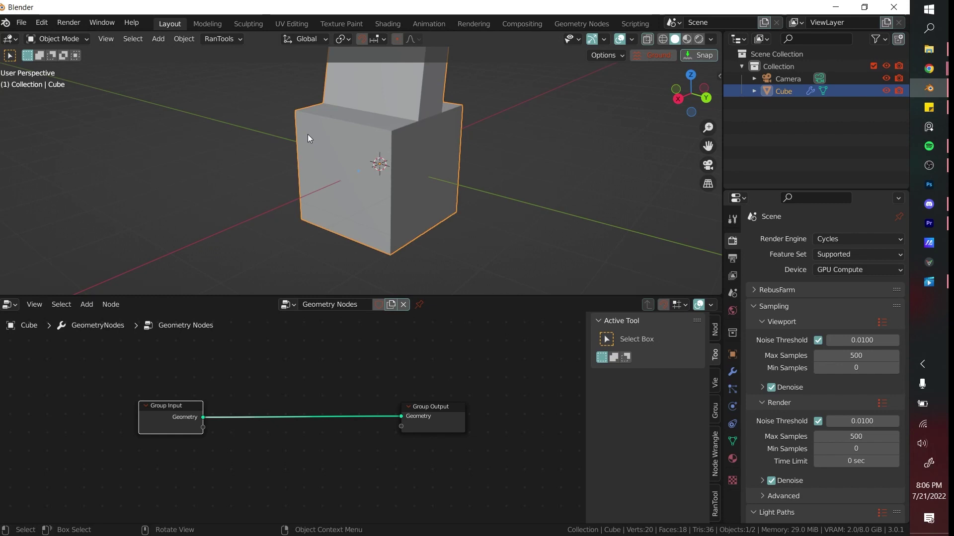
# Undo the extrusion and loop cuts on the cube and return to Object Mode.
pyautogui.keyDown('shift'); pyautogui.moveTo(440, 169); pyautogui.dragTo(432, 209, button='middle'); pyautogui.keyUp('shift')
pyautogui.hotkey('ctrl', 'z')
pyautogui.hotkey('ctrl', 'z')
pyautogui.press('Tab')
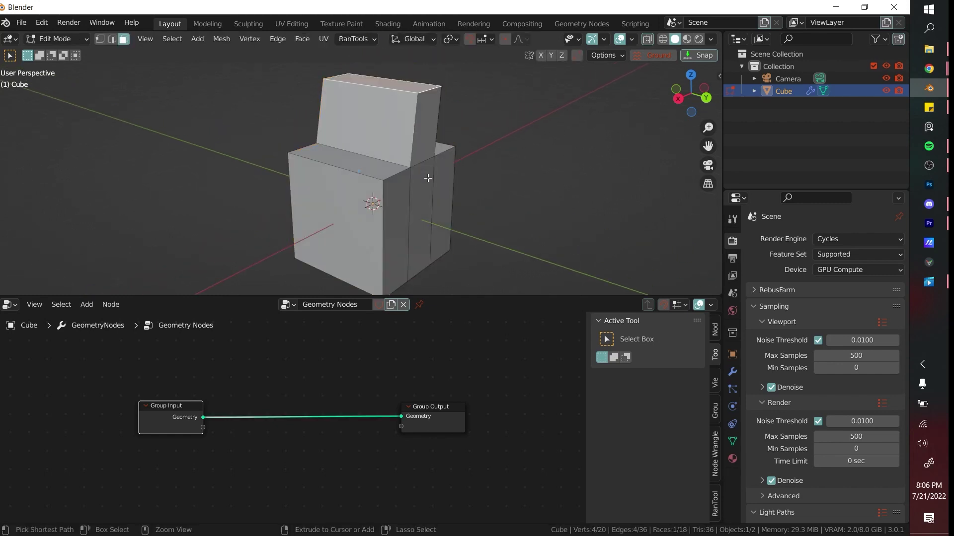
pyautogui.press('Tab')
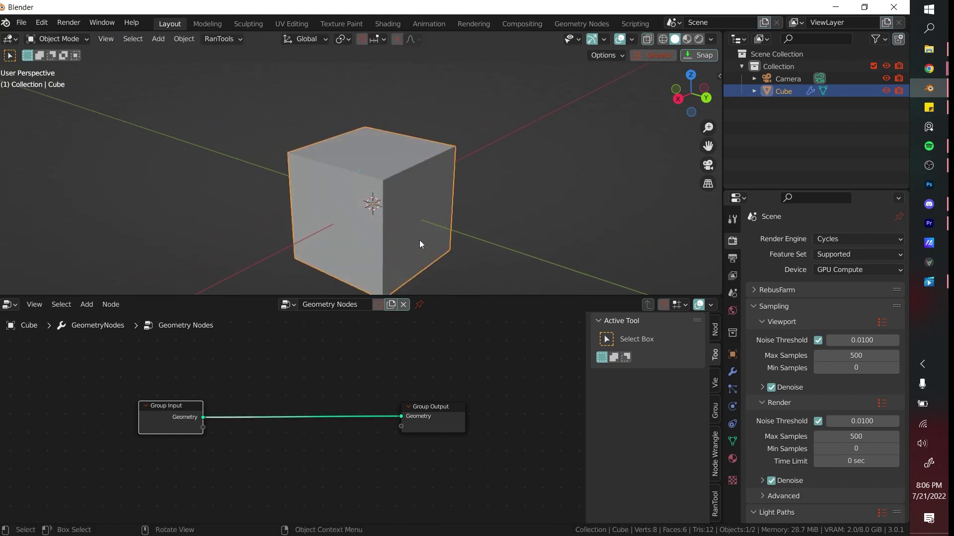
# Add an Ico Sphere node above the link between Group Input and Group Output.
pyautogui.hotkey('shift', 'a')
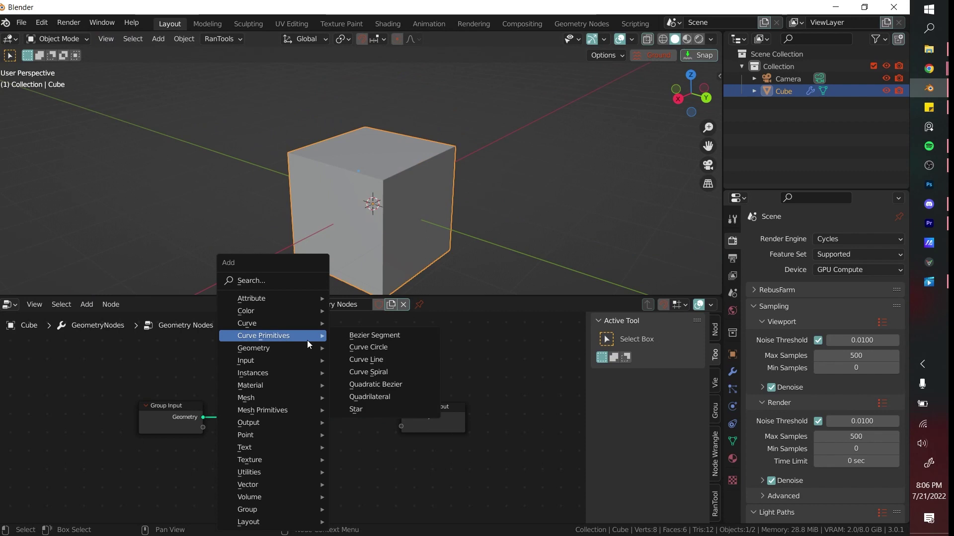
pyautogui.click(294, 282)
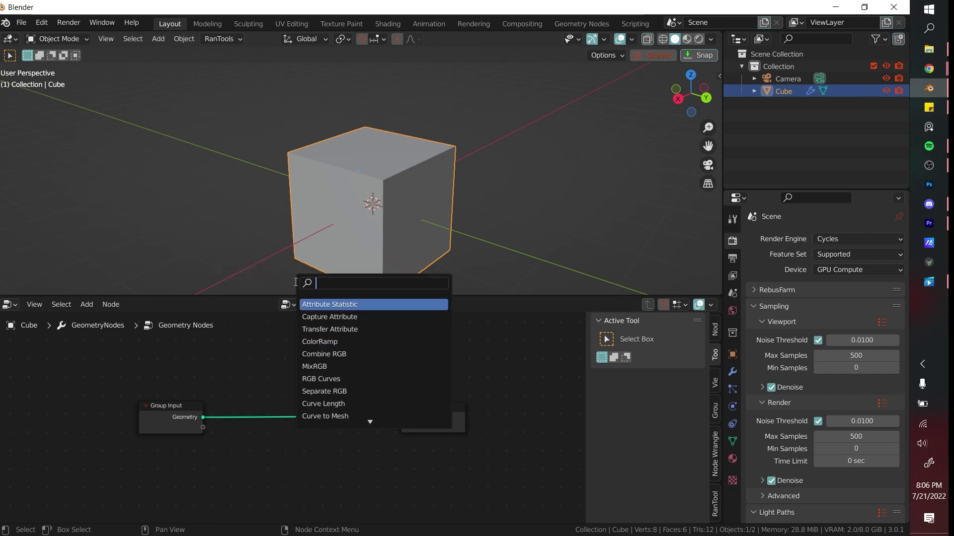
pyautogui.write('ico')
pyautogui.press('Return')
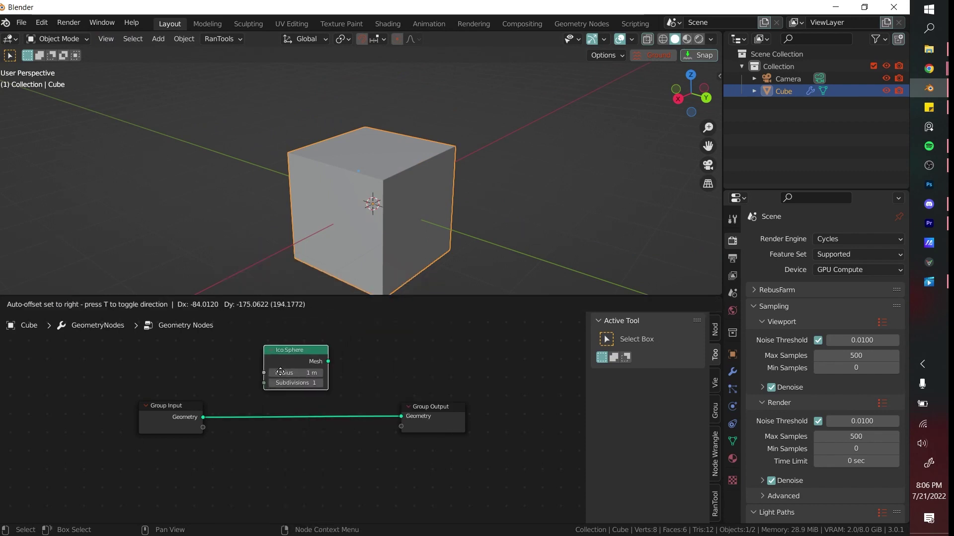
pyautogui.click(388, 355)
pyautogui.hotkey('shift', 'a')
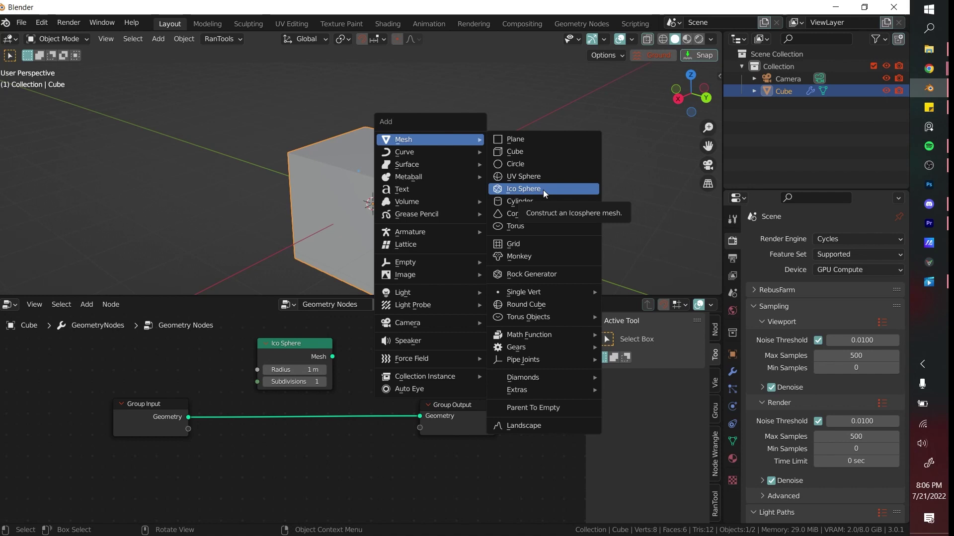
pyautogui.press('Escape')
# Connect the Ico Sphere's Mesh output to the Group Output's Geometry input and view the resulting shape.
pyautogui.moveTo(332, 357); pyautogui.dragTo(422, 417)
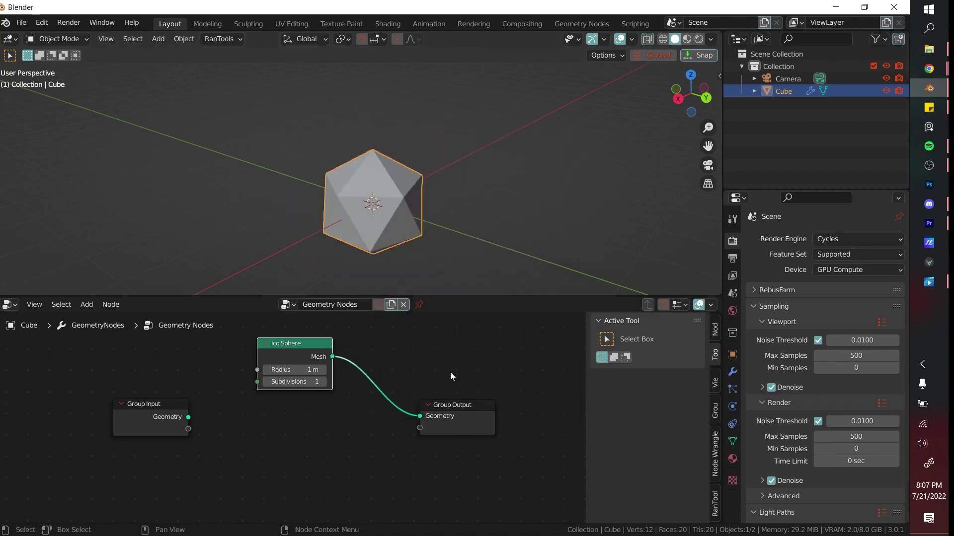
pyautogui.moveTo(402, 203); pyautogui.dragTo(436, 167, button='middle')
pyautogui.keyDown('shift'); pyautogui.moveTo(460, 262); pyautogui.dragTo(465, 226, button='middle'); pyautogui.keyUp('shift')
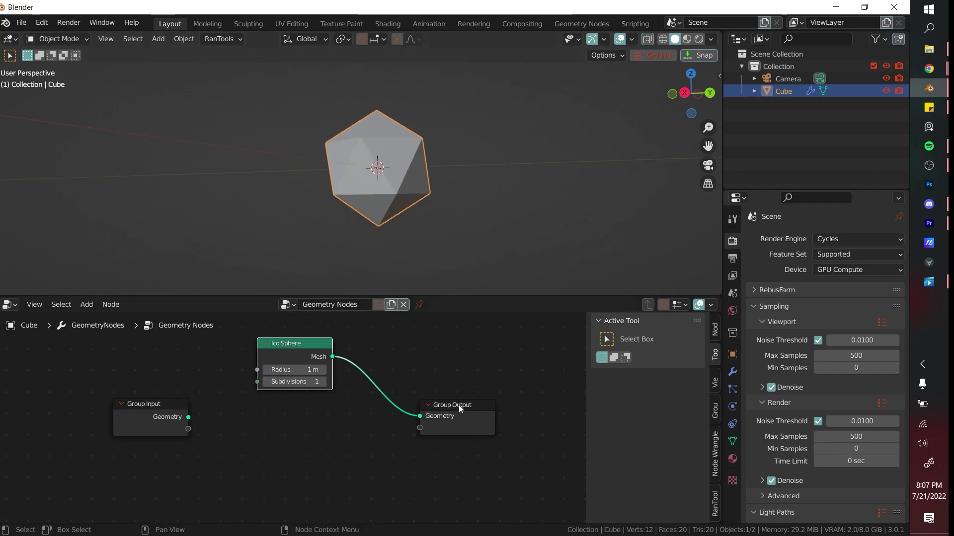
# Move the Group Output node farther away and add a Join Geometry node above it.
pyautogui.moveTo(458, 404); pyautogui.dragTo(510, 404)
pyautogui.hotkey('shift', 'a')
pyautogui.click(420, 283)
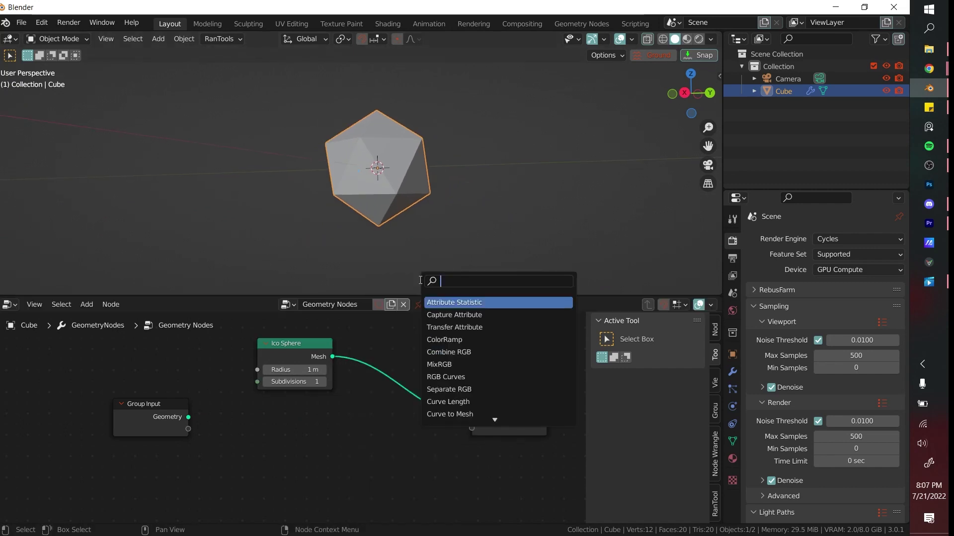
pyautogui.write('joi')
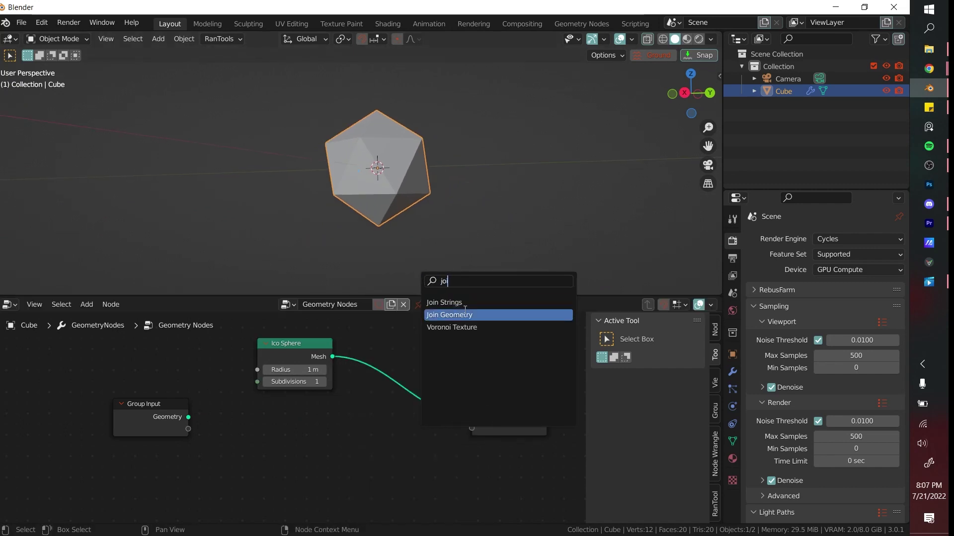
pyautogui.click(465, 313)
pyautogui.click(499, 370)
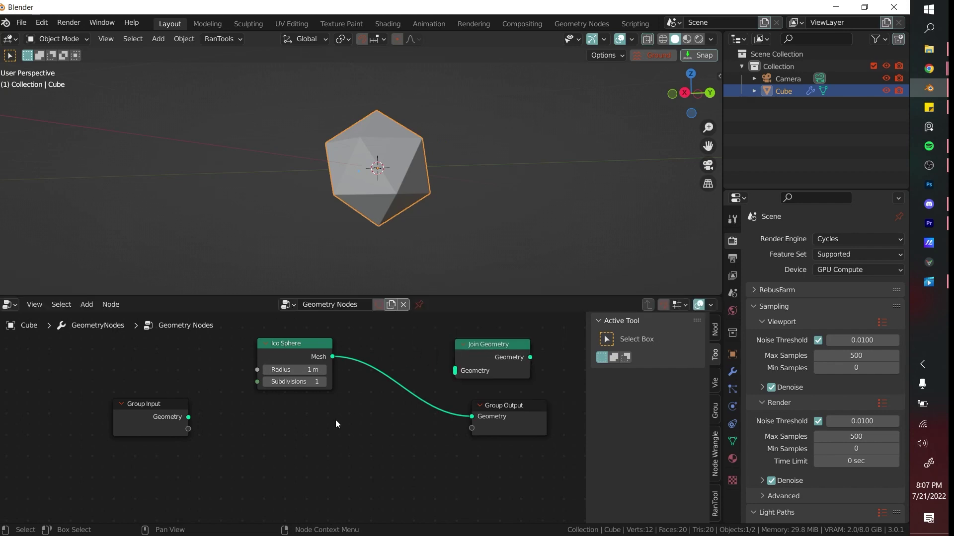
pyautogui.hotkey('shift', 'a')
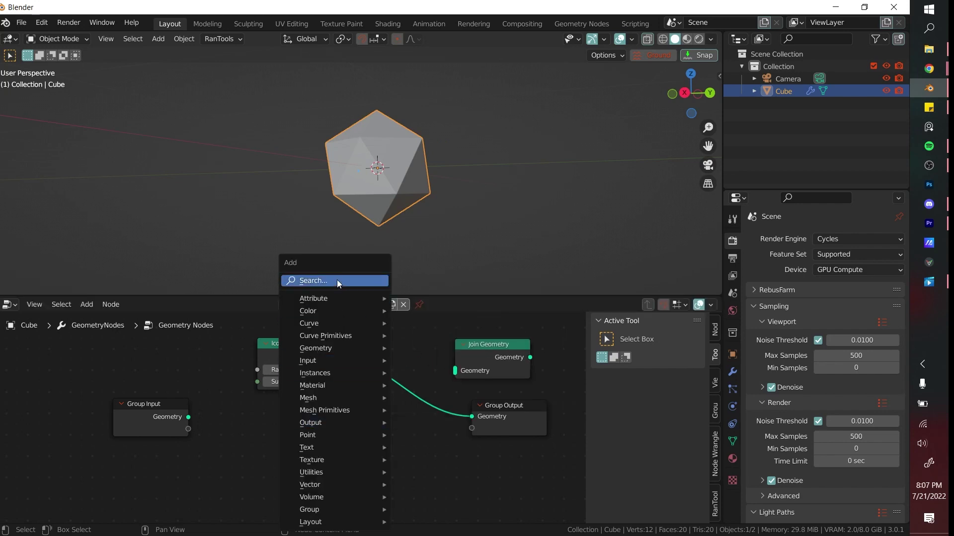
pyautogui.click(337, 281)
pyautogui.write('join')
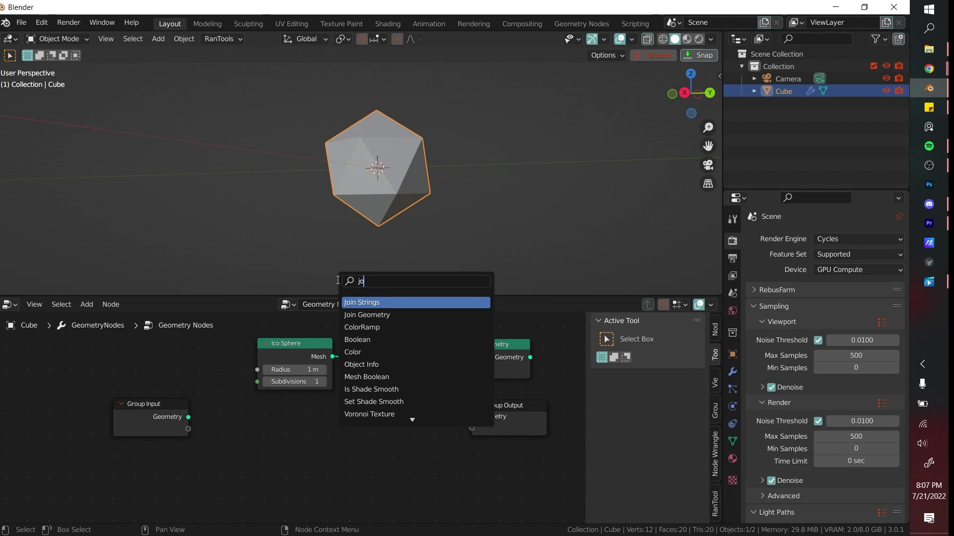
pyautogui.press('BackSpace')
pyautogui.press('BackSpace')
pyautogui.press('BackSpace')
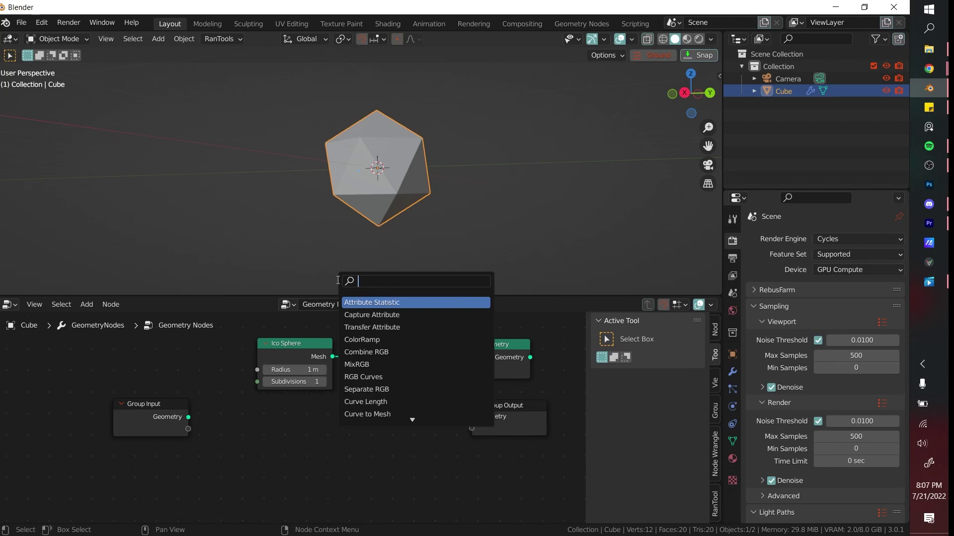
pyautogui.press('Escape')
pyautogui.hotkey('shift', 'a')
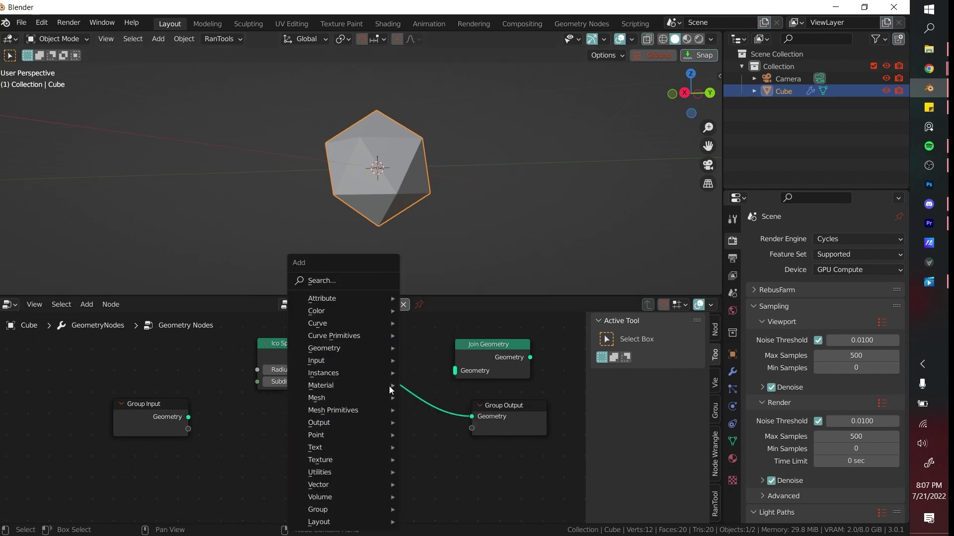
# Insert Join Geometry between Ico Sphere and Group Output, connect Group Input's Geometry to it, and inspect the combined meshes in X-ray.
pyautogui.moveTo(503, 349); pyautogui.dragTo(419, 387)
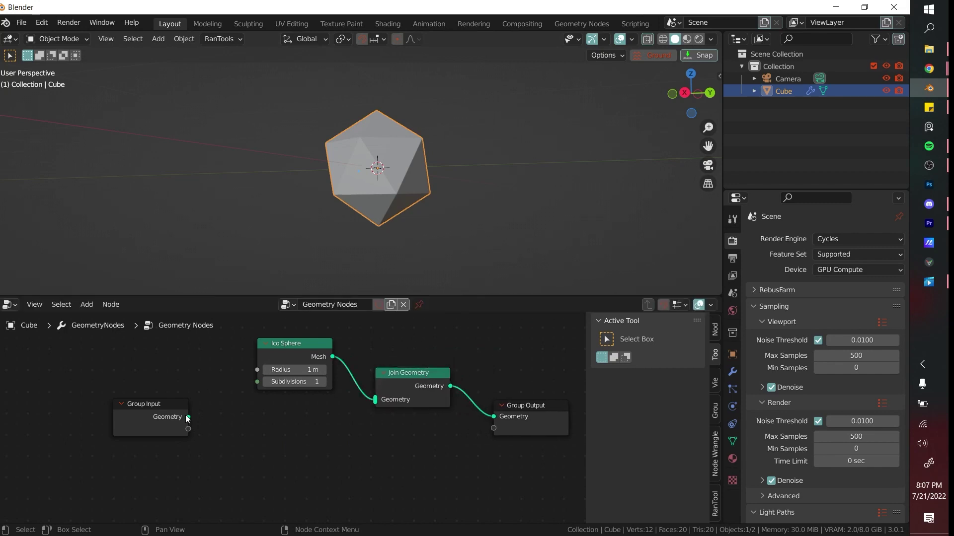
pyautogui.moveTo(189, 417); pyautogui.dragTo(375, 401)
pyautogui.hotkey('alt', 'z')
pyautogui.moveTo(448, 227); pyautogui.dragTo(291, 246, button='middle')
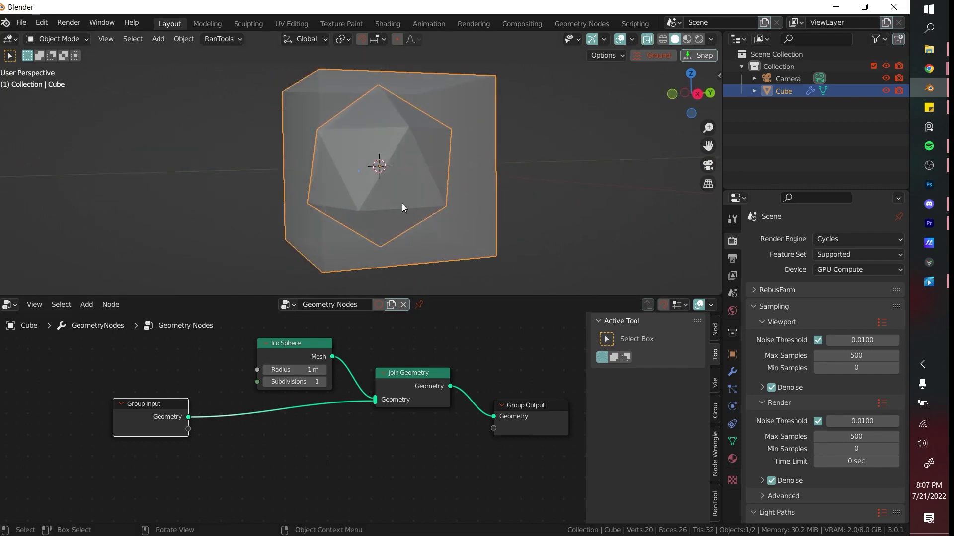
pyautogui.scroll(-3, 403, 204)
pyautogui.hotkey('alt', 'z')
pyautogui.moveTo(403, 210); pyautogui.dragTo(399, 217, button='middle')
# Set the Ico Sphere's radius to 2.5 m and disconnect its Mesh output from Join Geometry.
pyautogui.moveTo(300, 370); pyautogui.dragTo(321, 370)
pyautogui.moveTo(374, 396); pyautogui.dragTo(361, 386)
# Insert a Distribute Points on Faces node between Group Input and Join Geometry, and inspect the scattered points.
pyautogui.scroll(-2, 353, 368)
pyautogui.hotkey('shift', 'a')
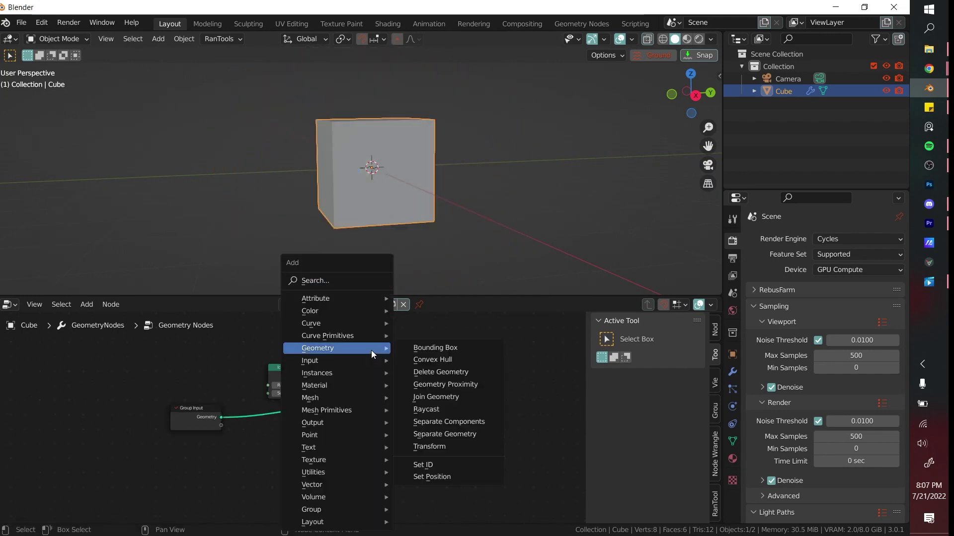
pyautogui.click(351, 282)
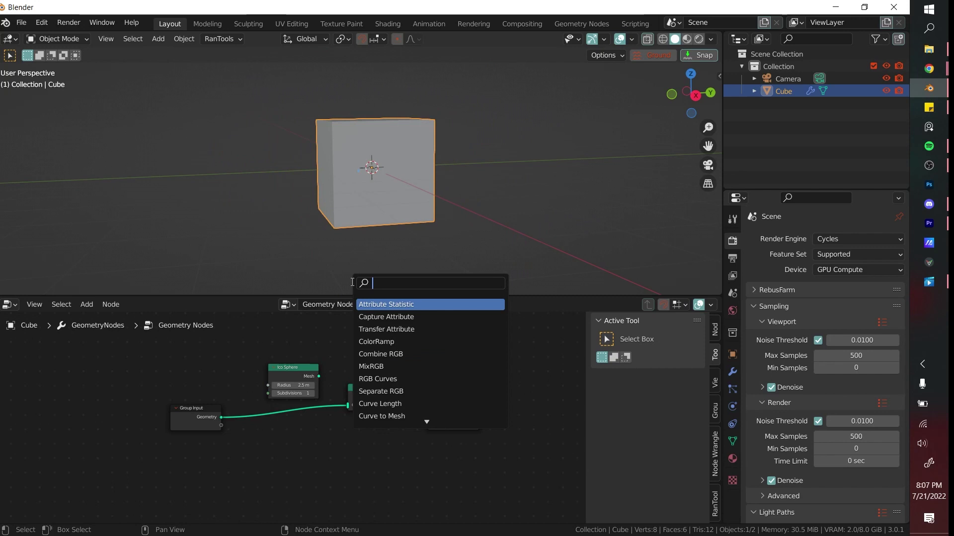
pyautogui.write('distr')
pyautogui.press('Return')
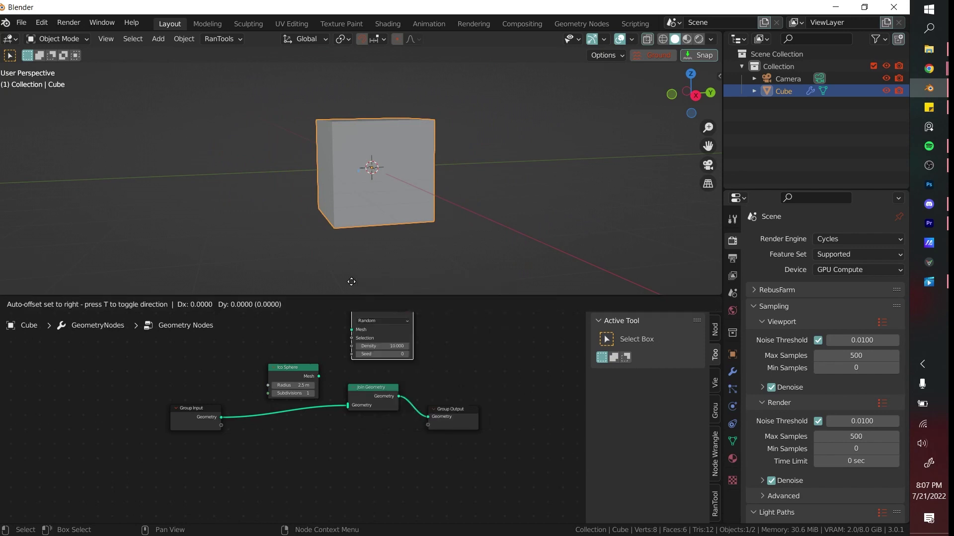
pyautogui.click(281, 402)
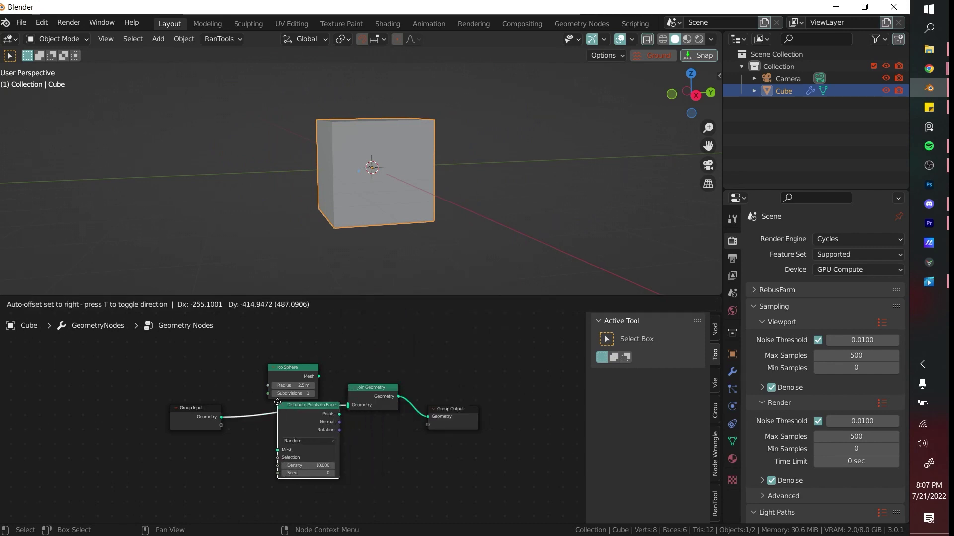
pyautogui.scroll(2, 398, 445)
pyautogui.click(386, 440)
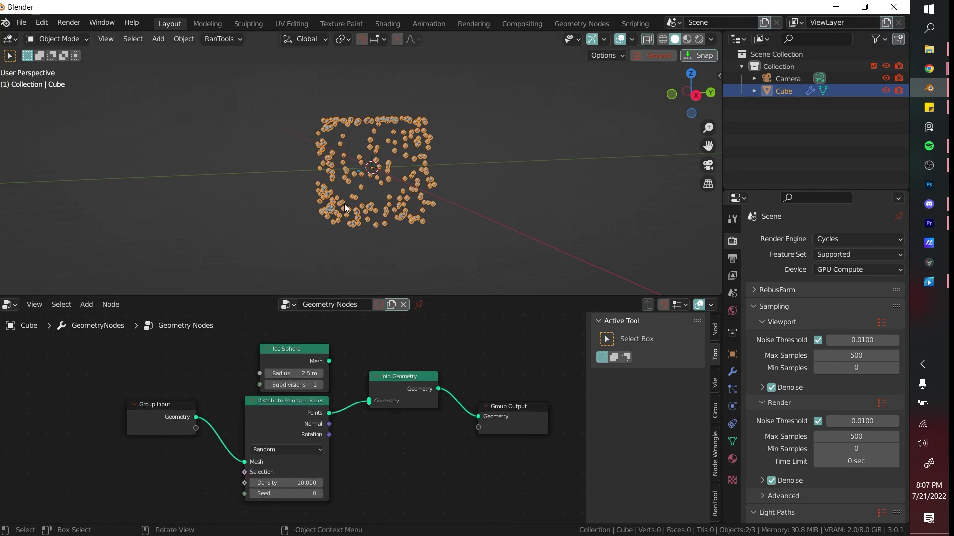
pyautogui.moveTo(401, 202); pyautogui.dragTo(473, 138, button='middle')
pyautogui.scroll(2, 428, 197)
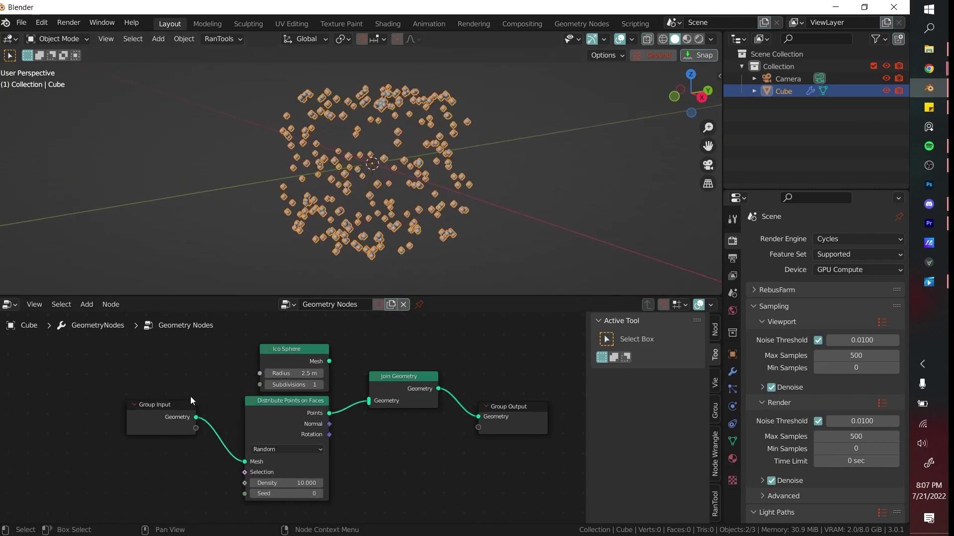
# Reposition the Group Input and Join Geometry nodes, and also connect Group Input's Geometry output directly to Join Geometry.
pyautogui.moveTo(152, 412); pyautogui.dragTo(143, 451)
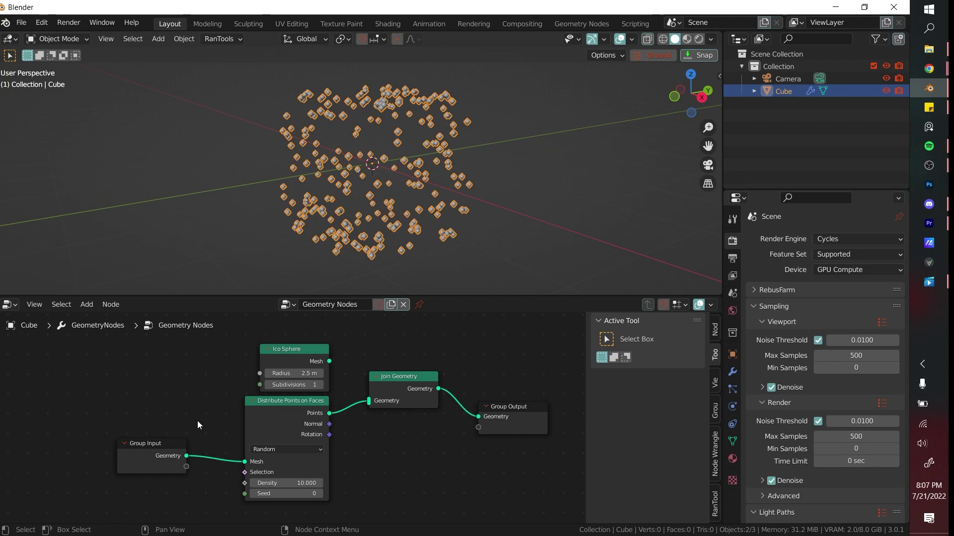
pyautogui.moveTo(265, 448); pyautogui.dragTo(282, 404, button='middle')
pyautogui.moveTo(240, 378); pyautogui.dragTo(221, 411, button='middle')
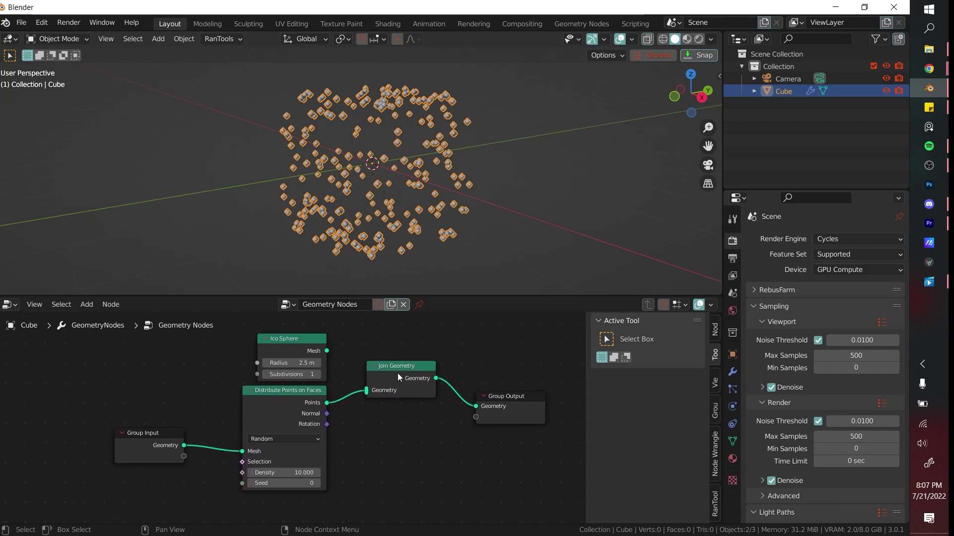
pyautogui.moveTo(398, 376); pyautogui.dragTo(409, 365)
pyautogui.moveTo(166, 430); pyautogui.dragTo(200, 365)
pyautogui.moveTo(386, 370); pyautogui.dragTo(378, 380)
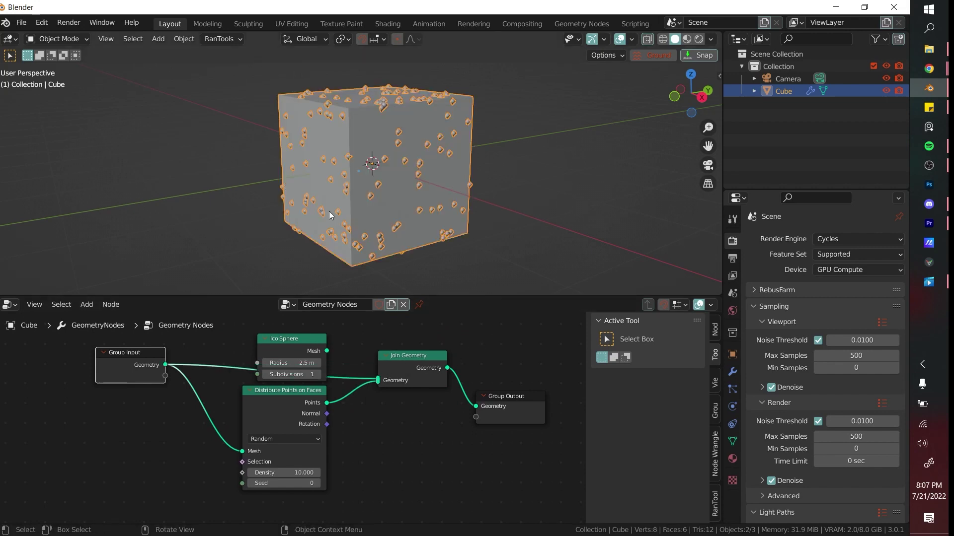
# Move the Ico Sphere node clear of the links and set the Density of Distribute Points on Faces to 55.
pyautogui.moveTo(318, 348); pyautogui.dragTo(311, 325)
pyautogui.click(509, 146)
pyautogui.scroll(2, 443, 167)
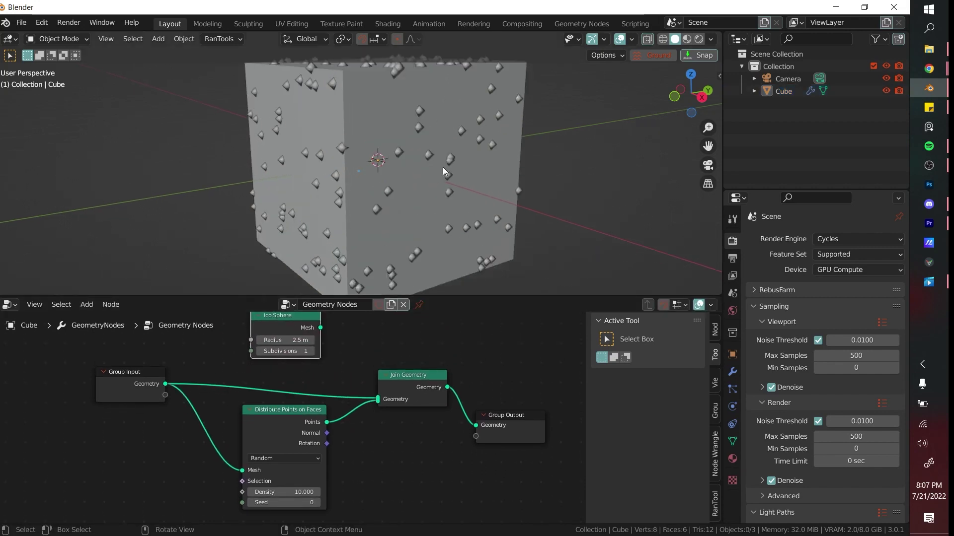
pyautogui.moveTo(442, 167); pyautogui.dragTo(487, 190, button='middle')
pyautogui.scroll(-2, 487, 189)
pyautogui.moveTo(282, 492); pyautogui.dragTo(239, 492)
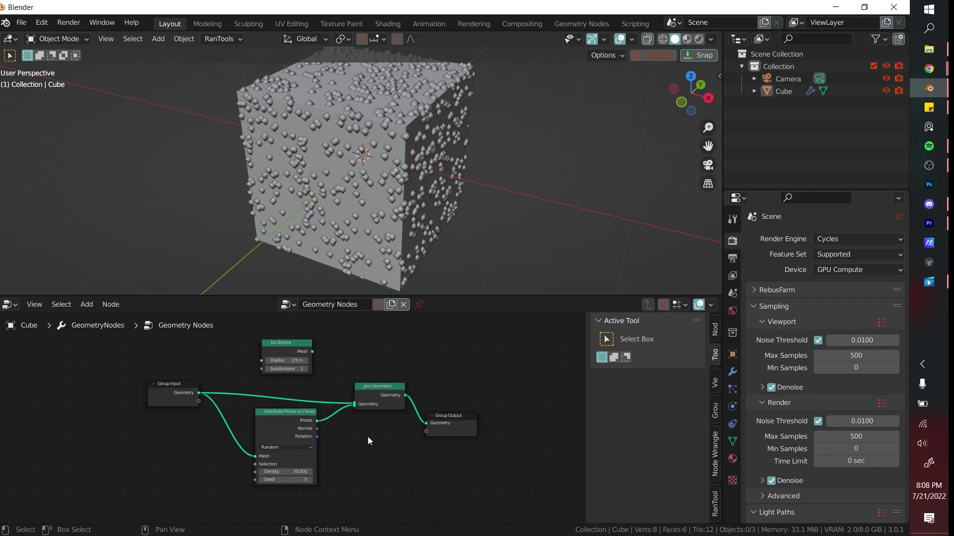
# Insert an Instance on Points node between Distribute Points on Faces and Join Geometry.
pyautogui.moveTo(367, 436); pyautogui.dragTo(339, 431, button='middle')
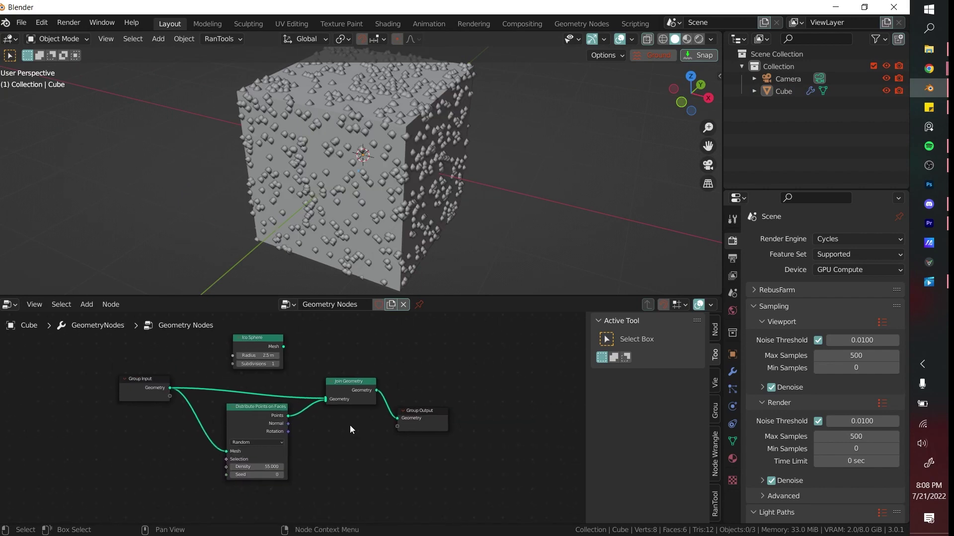
pyautogui.hotkey('shift', 'a')
pyautogui.scroll(3, 458, 169)
pyautogui.keyDown('shift'); pyautogui.moveTo(458, 169); pyautogui.dragTo(395, 258, button='middle'); pyautogui.keyUp('shift')
pyautogui.moveTo(444, 227); pyautogui.dragTo(482, 196, button='middle')
pyautogui.scroll(-3, 395, 254)
pyautogui.scroll(1, 427, 360)
pyautogui.hotkey('shift', 'a')
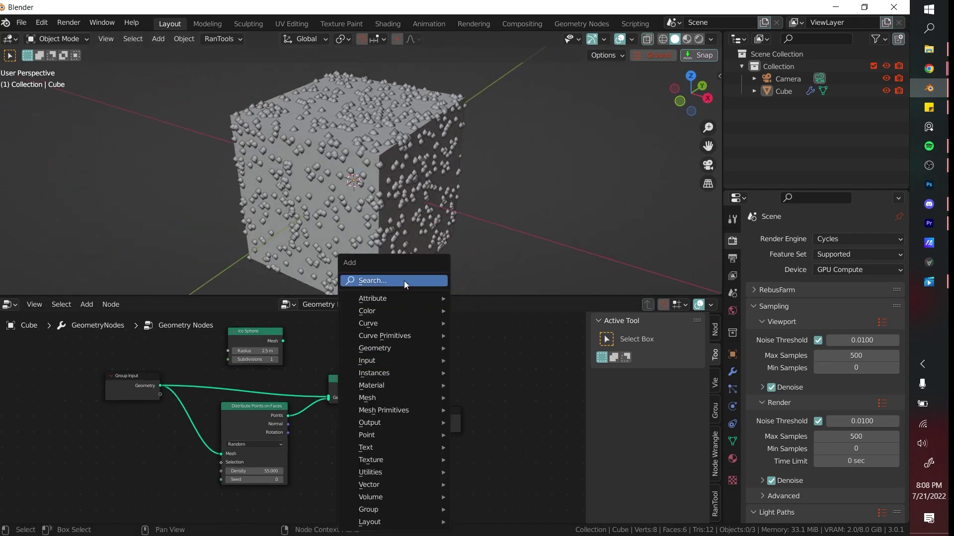
pyautogui.click(403, 282)
pyautogui.write('insta')
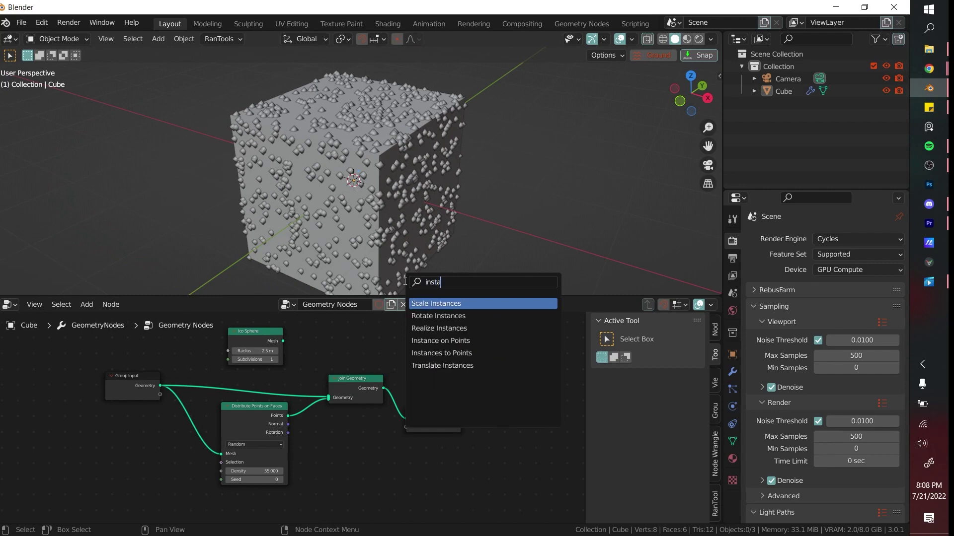
pyautogui.write('nce on')
pyautogui.press('Return')
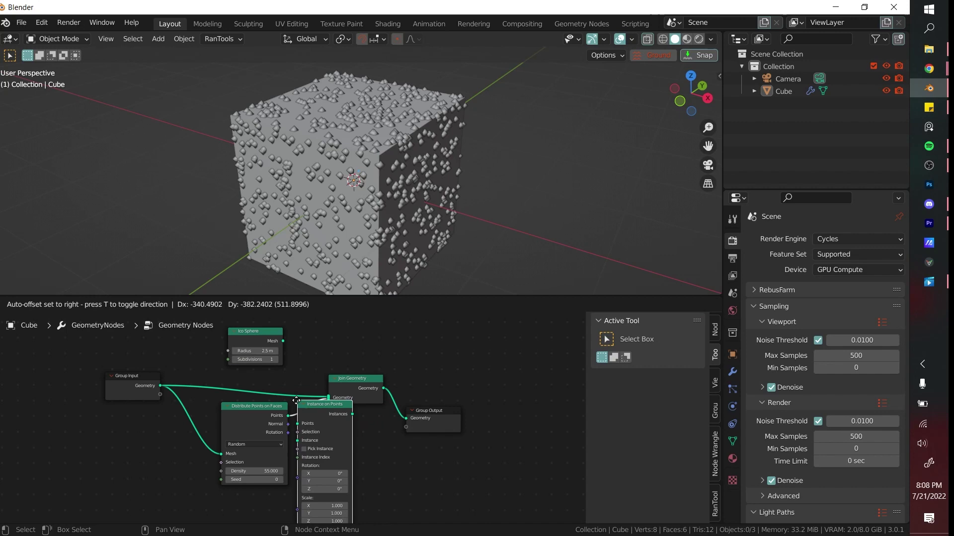
pyautogui.click(317, 401)
# Move the Ico Sphere node below Distribute Points on Faces and connect its Mesh output to Instance on Points' Instance input.
pyautogui.moveTo(417, 435); pyautogui.dragTo(409, 403, button='middle')
pyautogui.scroll(-2, 393, 389)
pyautogui.moveTo(268, 329); pyautogui.dragTo(212, 454)
pyautogui.scroll(4, 341, 423)
pyautogui.keyDown('shift'); pyautogui.moveTo(341, 422); pyautogui.dragTo(369, 398, button='middle'); pyautogui.keyUp('shift')
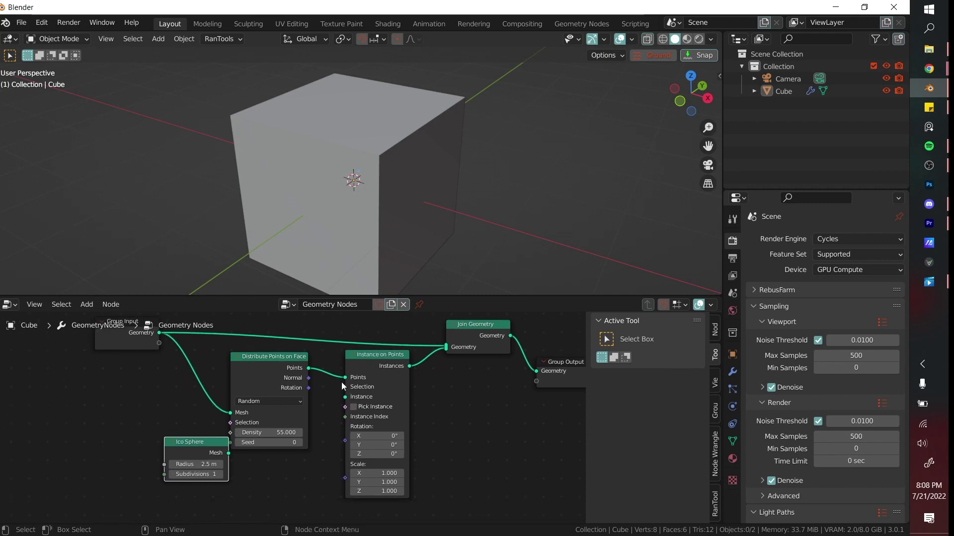
pyautogui.moveTo(309, 444); pyautogui.dragTo(322, 411, button='middle')
pyautogui.moveTo(199, 419); pyautogui.dragTo(357, 363)
# Set the Ico Sphere's radius to 1 m and inspect the instanced shapes on the cube.
pyautogui.scroll(-4, 482, 208)
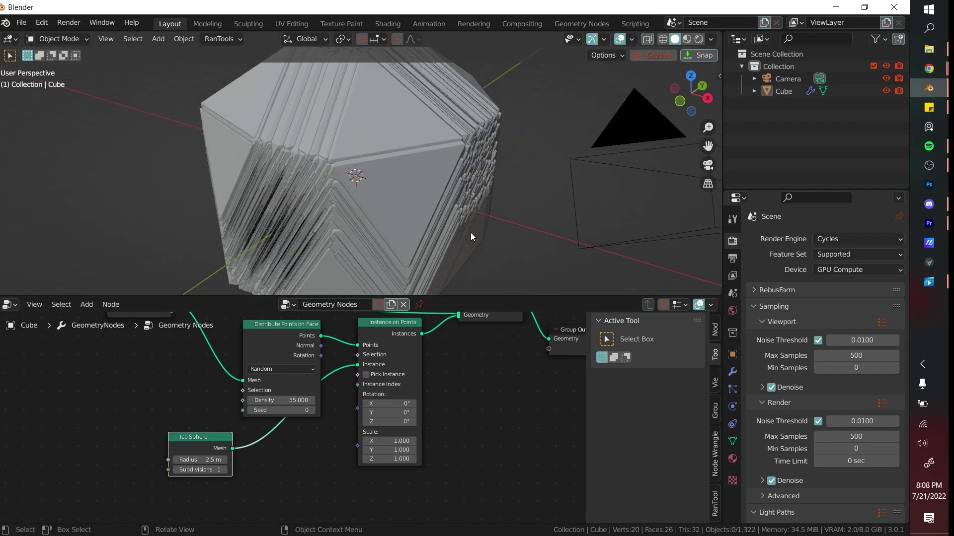
pyautogui.moveTo(470, 233); pyautogui.dragTo(502, 198, button='middle')
pyautogui.scroll(-3, 501, 198)
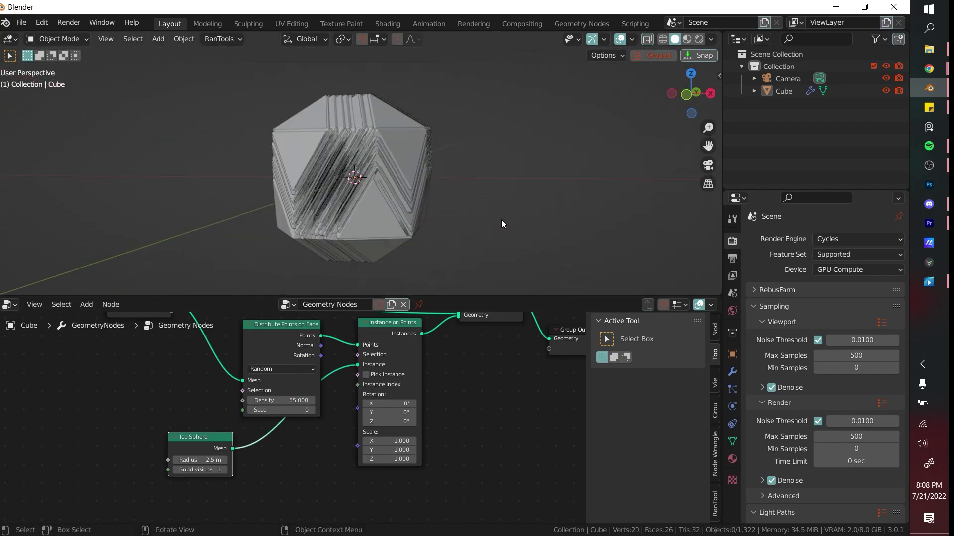
pyautogui.moveTo(210, 460)
pyautogui.mouseDown()
pyautogui.moveTo(201, 460)
pyautogui.moveTo(211, 460)
pyautogui.mouseUp()
pyautogui.press('Return')
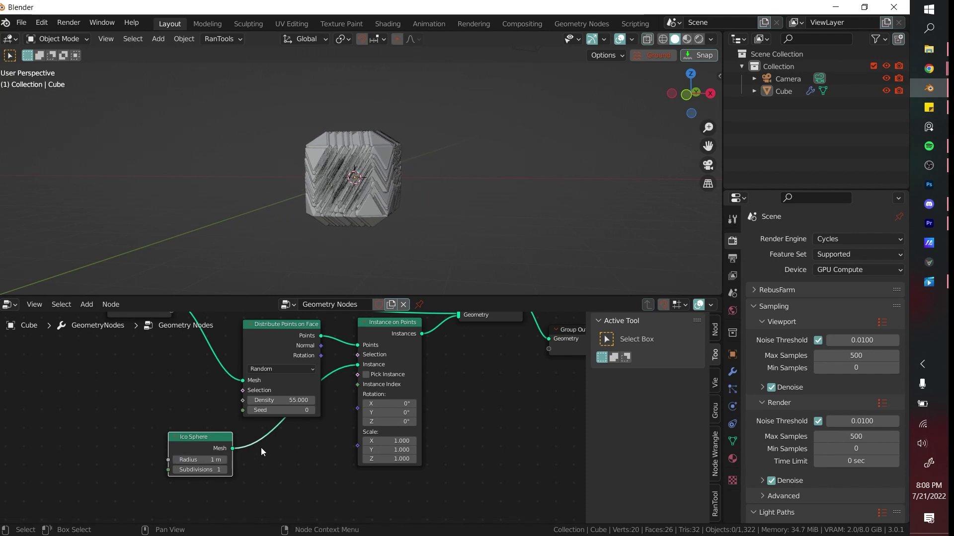
pyautogui.scroll(3, 259, 449)
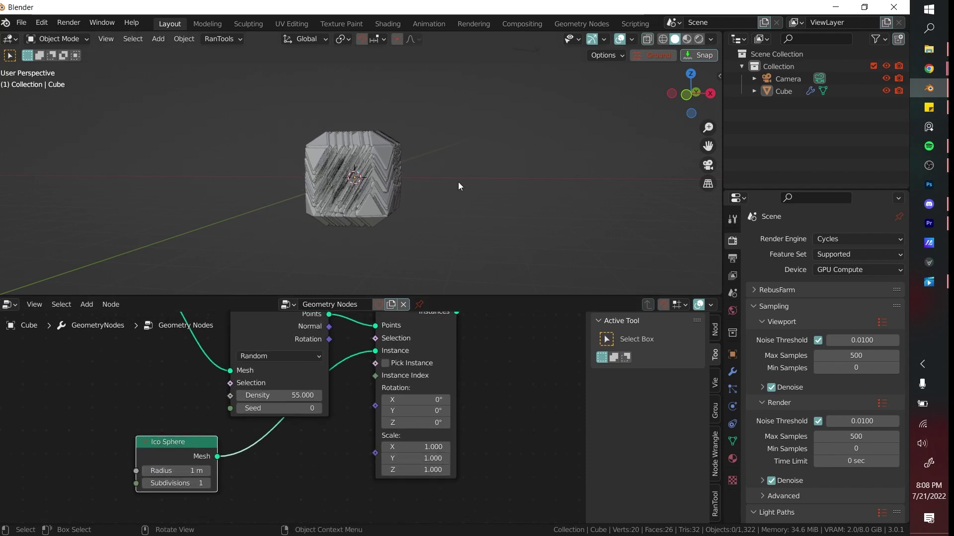
pyautogui.scroll(3, 457, 183)
pyautogui.moveTo(445, 198); pyautogui.dragTo(427, 241, button='middle')
pyautogui.scroll(-1, 429, 243)
pyautogui.scroll(-2, 478, 409)
pyautogui.moveTo(476, 417); pyautogui.dragTo(459, 457, button='middle')
pyautogui.click(453, 447)
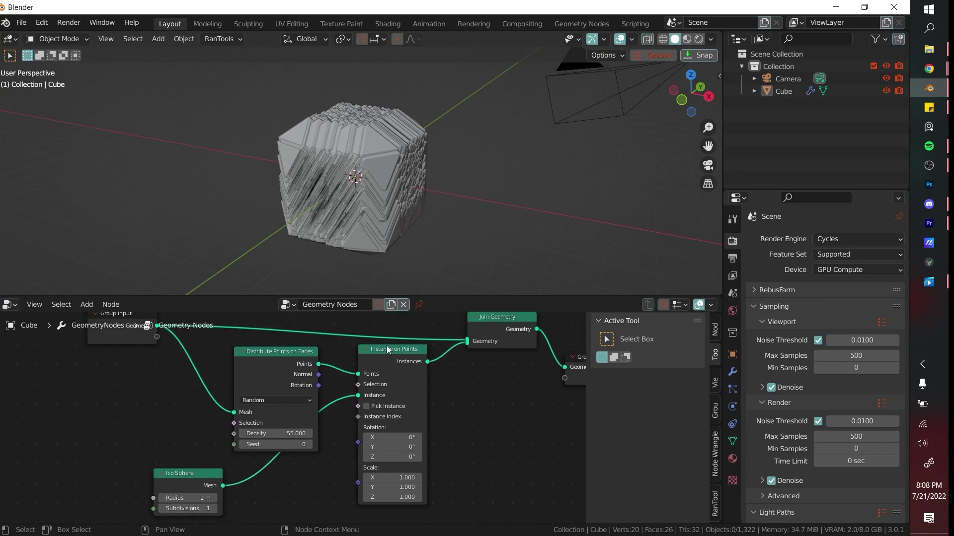
# Set the Instance on Points scale to 0.1 on X, Y and Z, and inspect the gems on the cube.
pyautogui.moveTo(447, 419); pyautogui.dragTo(446, 411, button='middle')
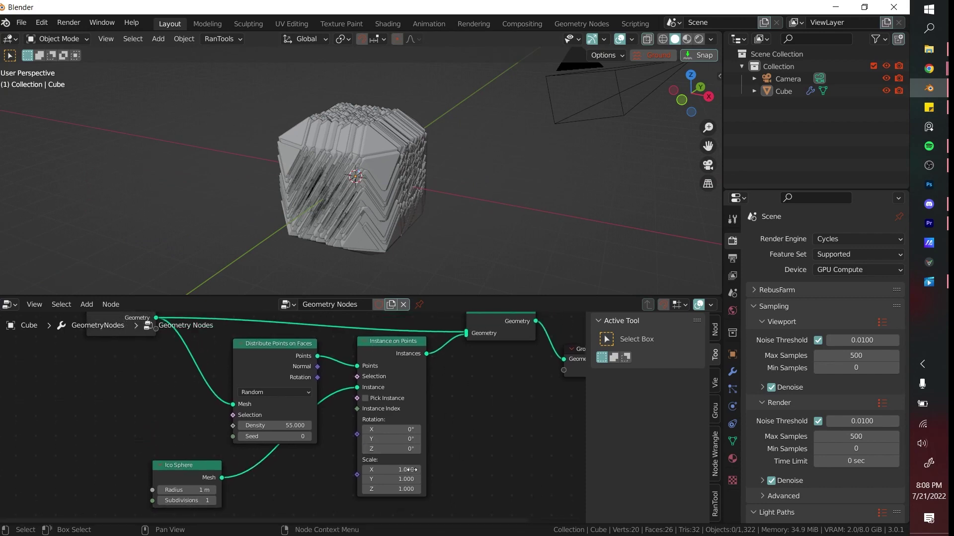
pyautogui.moveTo(411, 470); pyautogui.dragTo(489, 453)
pyautogui.hotkey('ctrl', 'z')
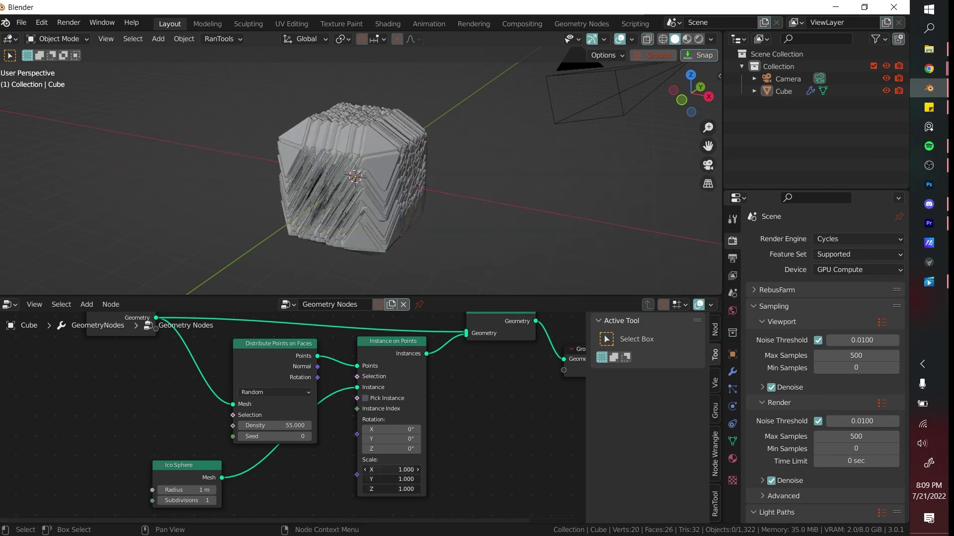
pyautogui.moveTo(407, 489); pyautogui.dragTo(367, 489)
pyautogui.scroll(4, 467, 183)
pyautogui.moveTo(478, 205); pyautogui.dragTo(267, 102, button='middle')
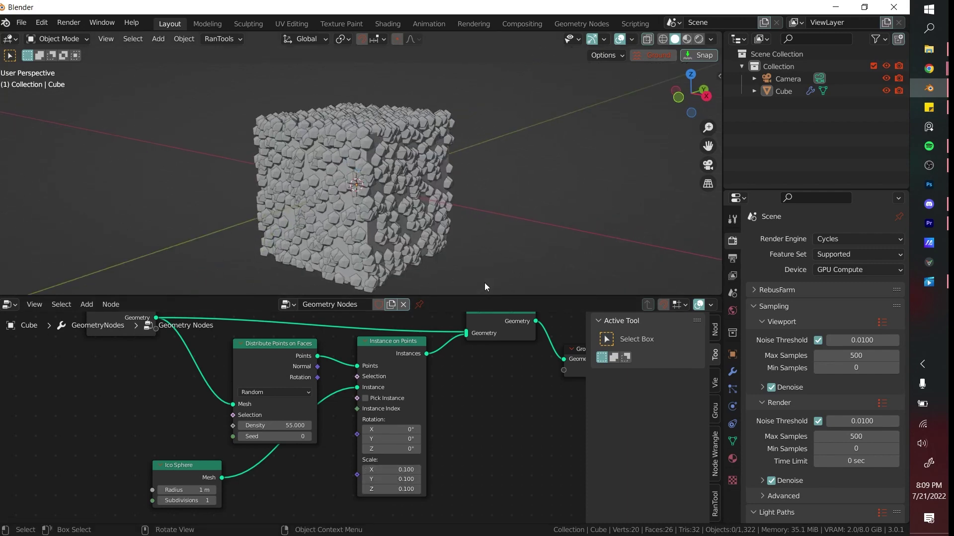
pyautogui.scroll(-4, 449, 407)
pyautogui.scroll(4, 465, 219)
pyautogui.moveTo(466, 219); pyautogui.dragTo(419, 126, button='middle')
pyautogui.scroll(-4, 413, 224)
pyautogui.scroll(4, 410, 112)
# Add a Random Value node above the Ico Sphere and connect its Value output to Instance on Points' Rotation input.
pyautogui.moveTo(288, 372); pyautogui.dragTo(270, 328)
pyautogui.scroll(-1, 478, 404)
pyautogui.moveTo(463, 405); pyautogui.dragTo(421, 383, button='middle')
pyautogui.hotkey('shift', 'a')
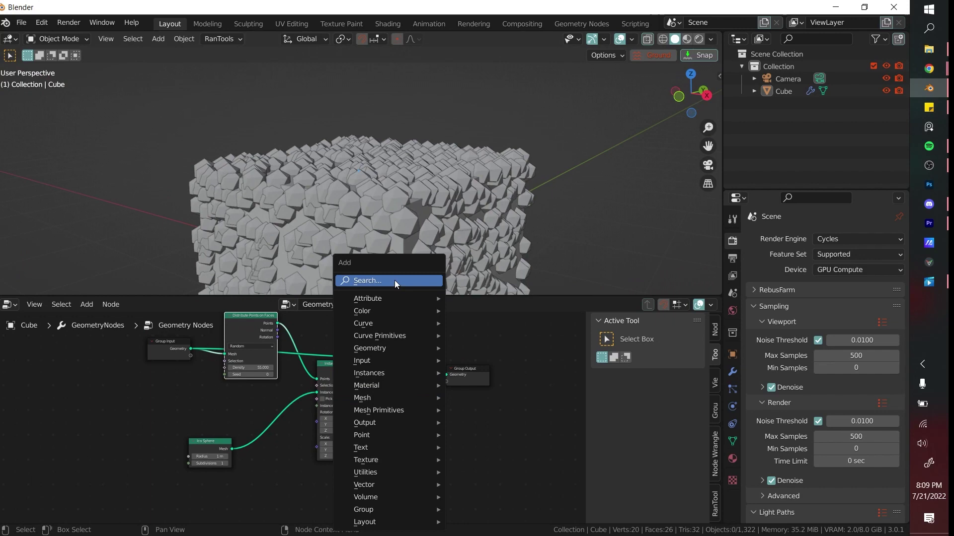
pyautogui.click(395, 280)
pyautogui.write('join')
pyautogui.press('Return')
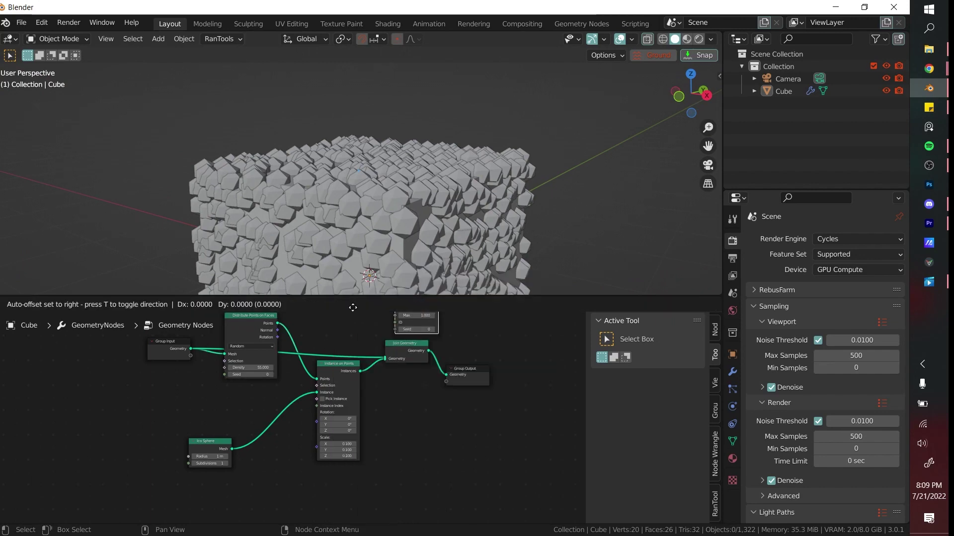
pyautogui.click(212, 391)
pyautogui.moveTo(214, 391); pyautogui.dragTo(318, 422)
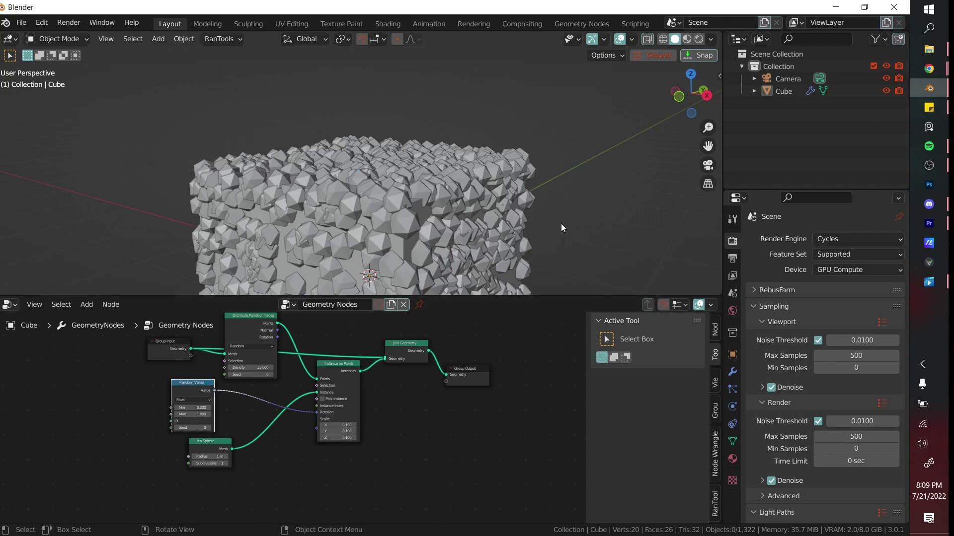
# Inspect the rotated gems up close and set the Random Value node's Max to 17.8.
pyautogui.moveTo(561, 224); pyautogui.dragTo(467, 227, button='middle')
pyautogui.scroll(3, 467, 227)
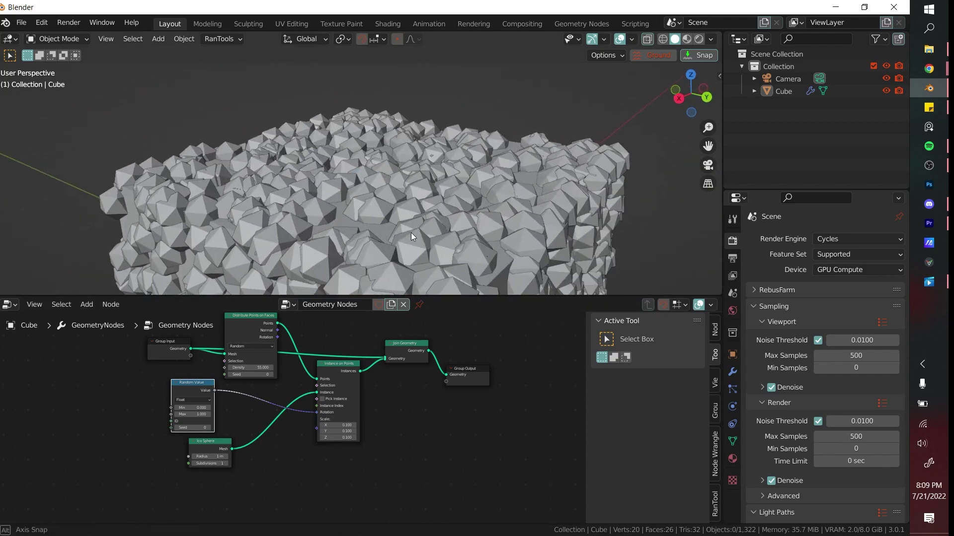
pyautogui.moveTo(411, 232); pyautogui.dragTo(507, 195, button='middle')
pyautogui.scroll(5, 269, 398)
pyautogui.moveTo(230, 407); pyautogui.dragTo(261, 416, button='middle')
pyautogui.scroll(2, 231, 428)
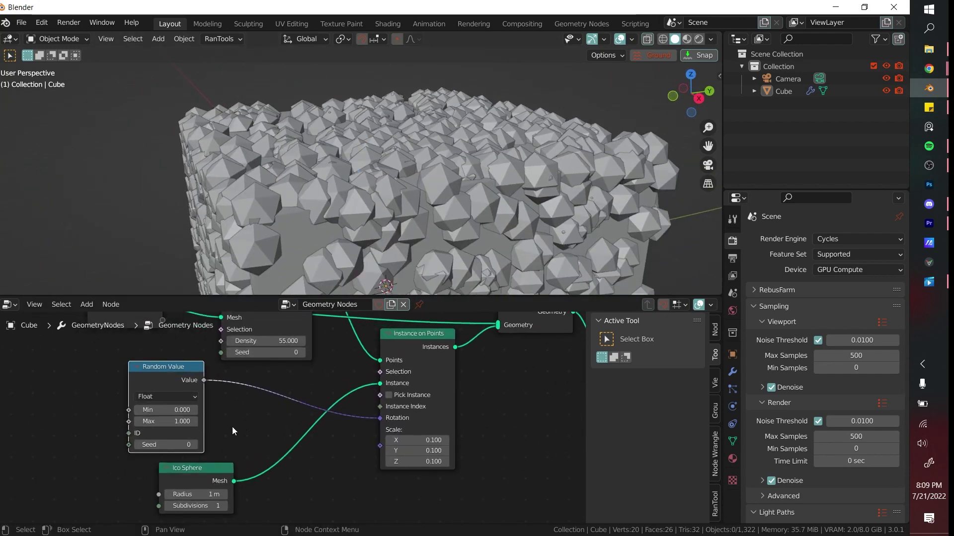
pyautogui.moveTo(169, 422); pyautogui.dragTo(253, 422)
pyautogui.scroll(-2, 561, 224)
pyautogui.moveTo(526, 199); pyautogui.dragTo(534, 133, button='middle')
pyautogui.scroll(-3, 547, 196)
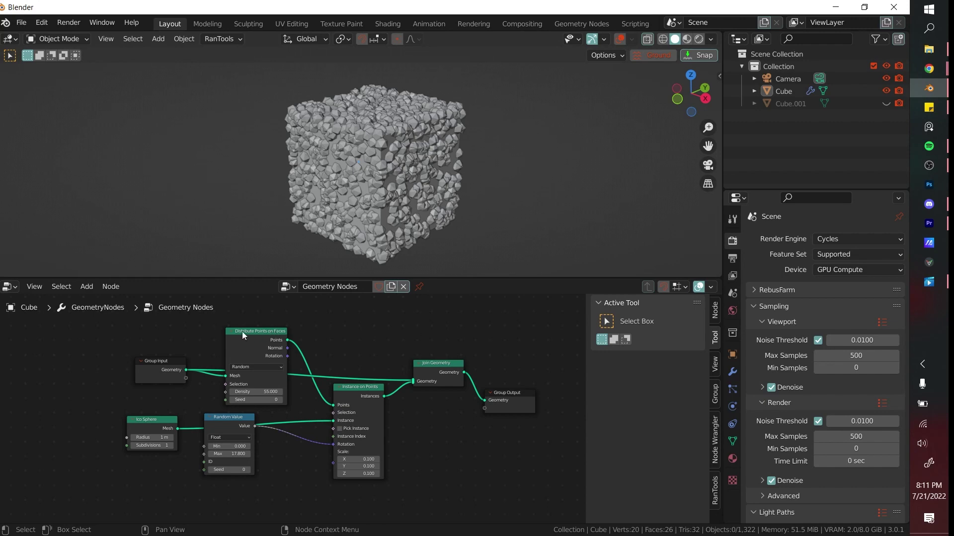
# Add a Noise Texture node in the empty space below the Random Value node.
pyautogui.moveTo(445, 193)
pyautogui.mouseDown(button='middle')
pyautogui.moveTo(514, 183)
pyautogui.moveTo(443, 190)
pyautogui.mouseUp(button='middle')
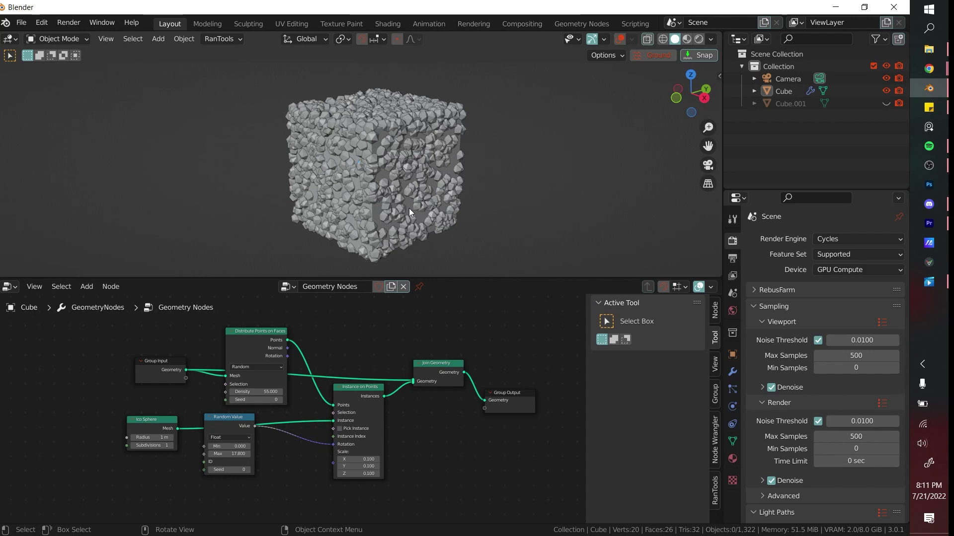
pyautogui.moveTo(377, 346); pyautogui.dragTo(385, 315, button='middle')
pyautogui.scroll(-2, 366, 381)
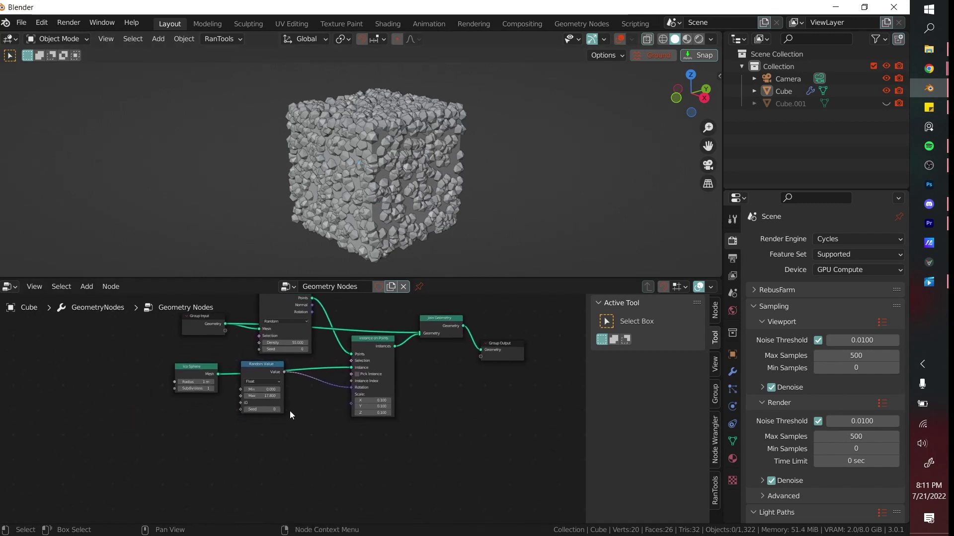
pyautogui.hotkey('shift', 'a')
pyautogui.click(284, 276)
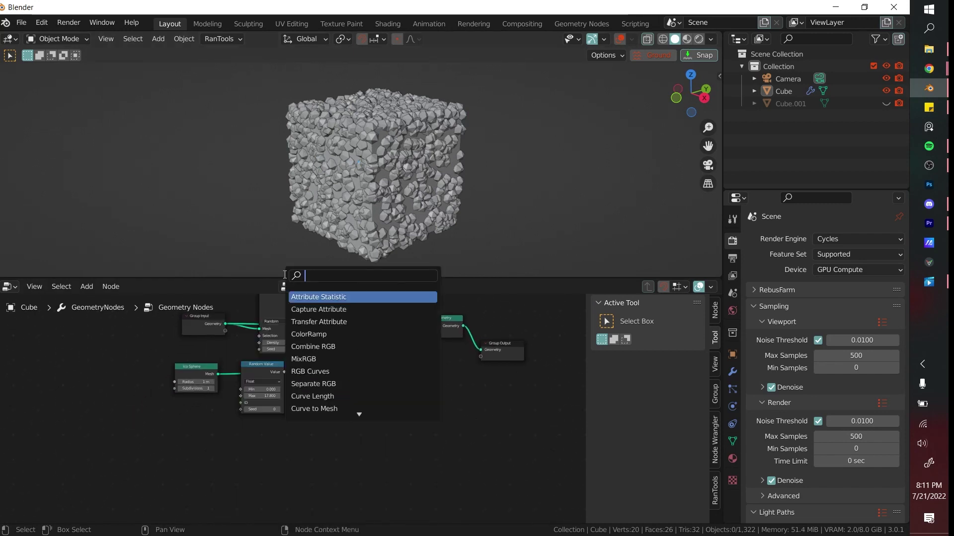
pyautogui.write('noise')
pyautogui.press('Down')
pyautogui.press('Return')
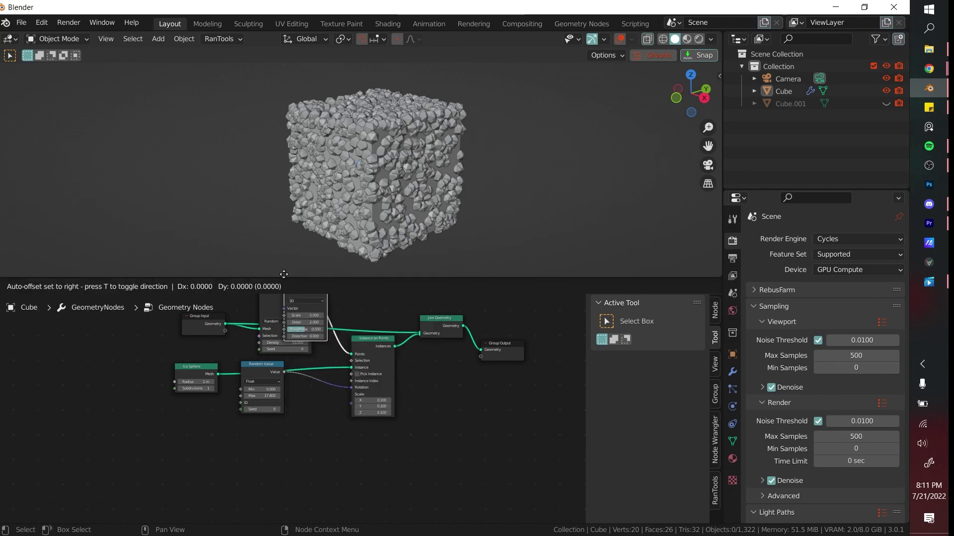
pyautogui.click(310, 425)
# Add a ColorRamp node in the empty space beside the Noise Texture.
pyautogui.hotkey('shift', 'a')
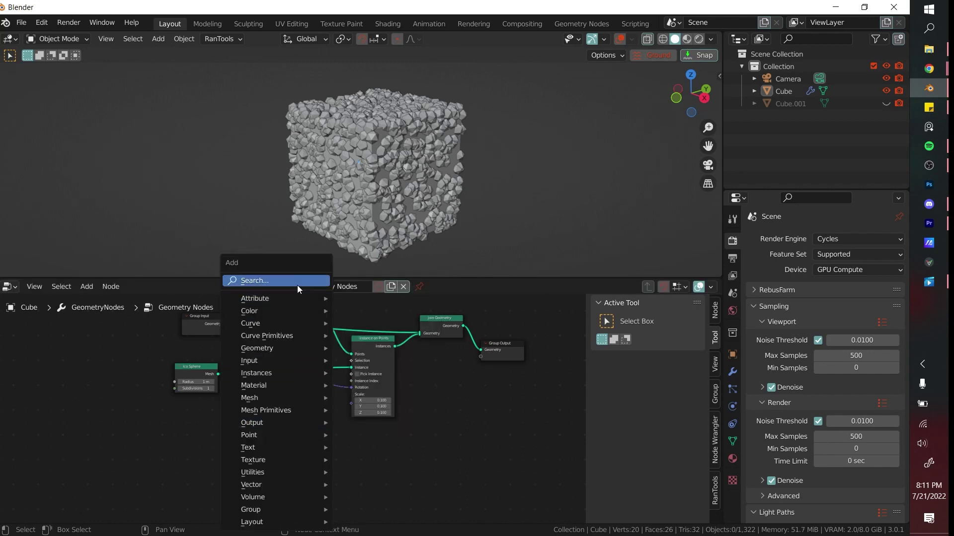
pyautogui.click(297, 285)
pyautogui.write('colo')
pyautogui.press('Down')
pyautogui.press('Return')
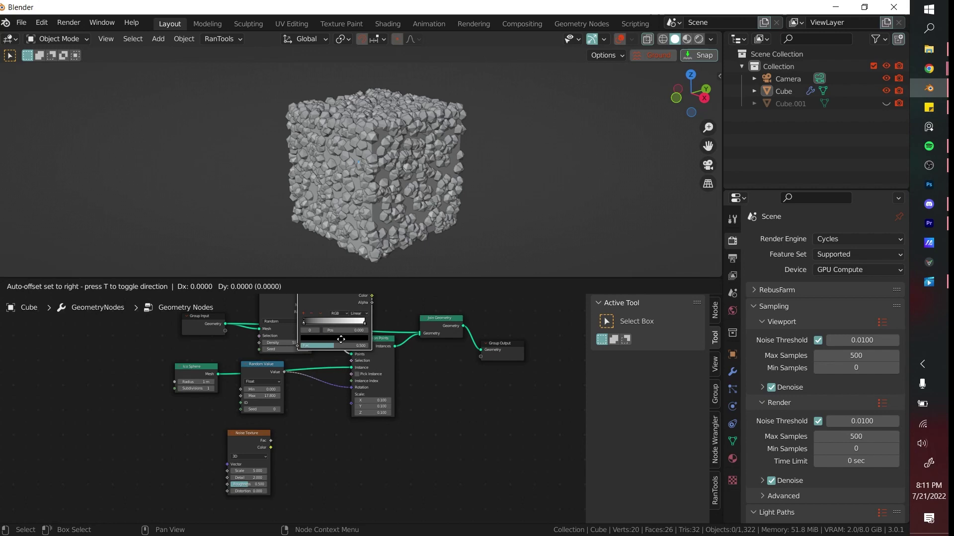
pyautogui.click(389, 492)
pyautogui.scroll(4, 428, 418)
pyautogui.click(475, 394)
pyautogui.moveTo(474, 395); pyautogui.dragTo(468, 397, button='middle')
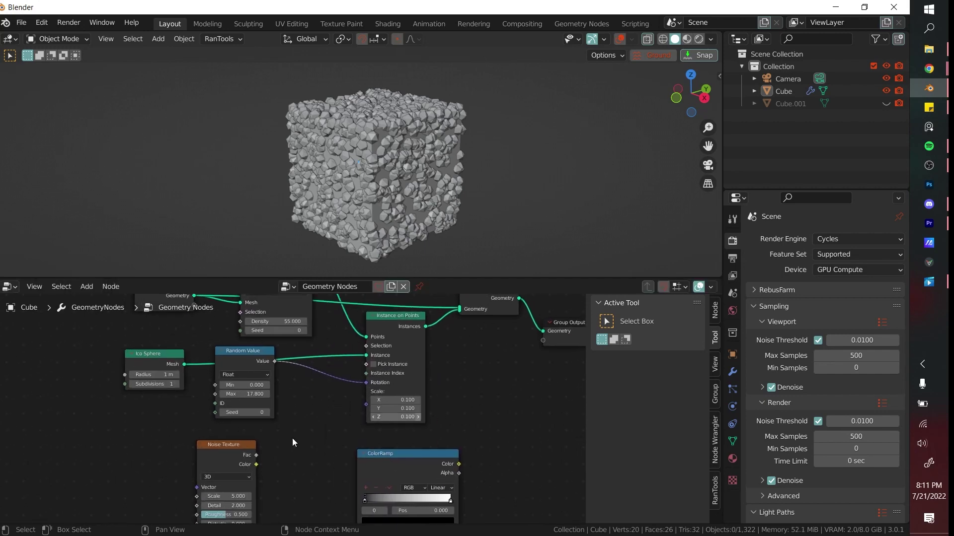
# Connect the Noise Texture's Color output to Instance on Points' Scale input and inspect the gems on the cube.
pyautogui.moveTo(256, 464); pyautogui.dragTo(364, 406)
pyautogui.moveTo(451, 176)
pyautogui.mouseDown(button='middle')
pyautogui.moveTo(383, 152)
pyautogui.moveTo(445, 169)
pyautogui.moveTo(443, 186)
pyautogui.mouseUp(button='middle')
pyautogui.scroll(-1, 443, 187)
pyautogui.moveTo(235, 445); pyautogui.dragTo(238, 429)
pyautogui.scroll(4, 464, 207)
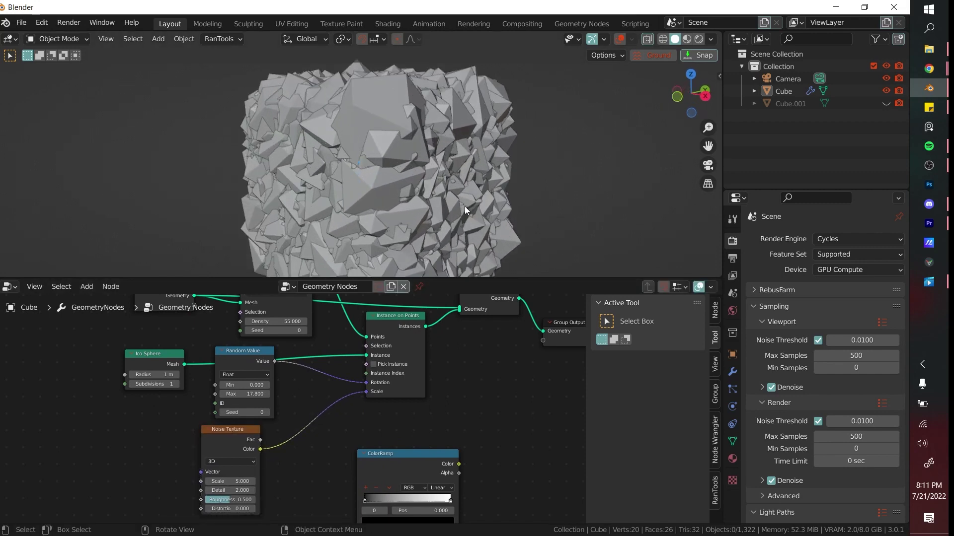
pyautogui.moveTo(454, 222); pyautogui.dragTo(513, 230, button='middle')
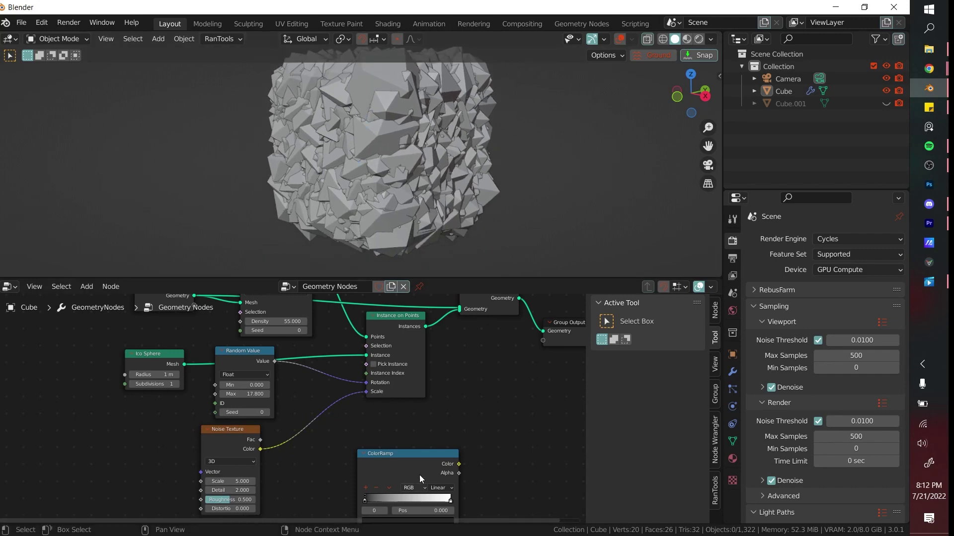
# Insert the ColorRamp between the Noise Texture and the Scale input and move its black stop to position 0.5.
pyautogui.moveTo(396, 451); pyautogui.dragTo(331, 402)
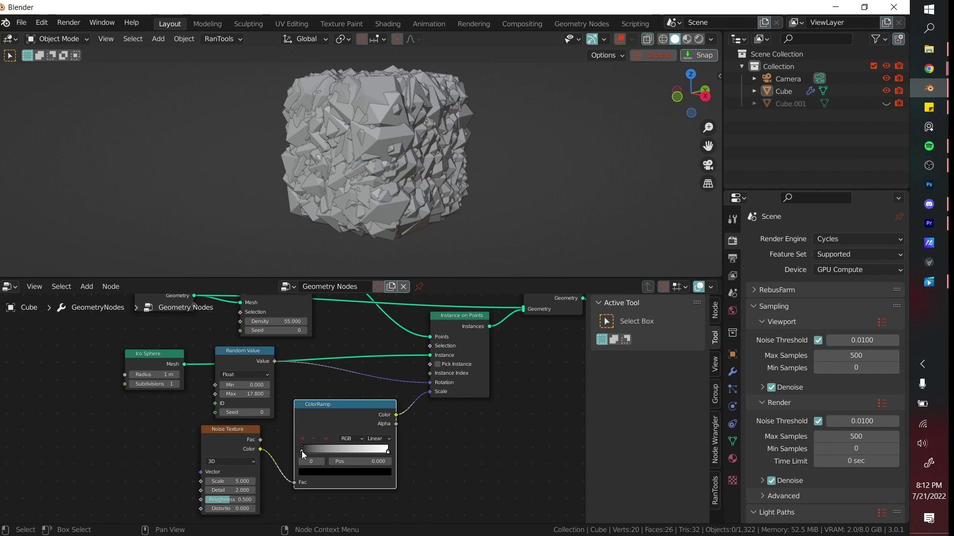
pyautogui.moveTo(302, 451); pyautogui.dragTo(350, 448)
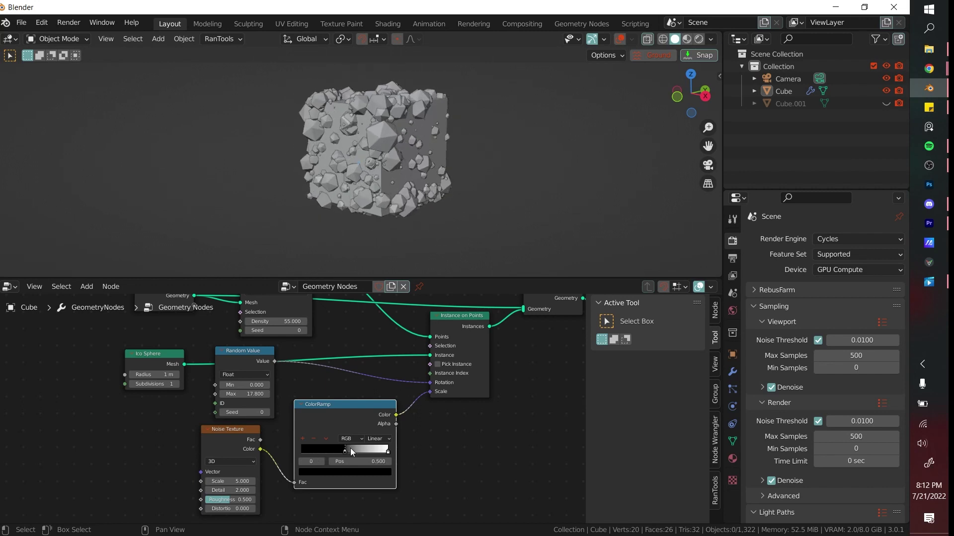
pyautogui.scroll(2, 495, 178)
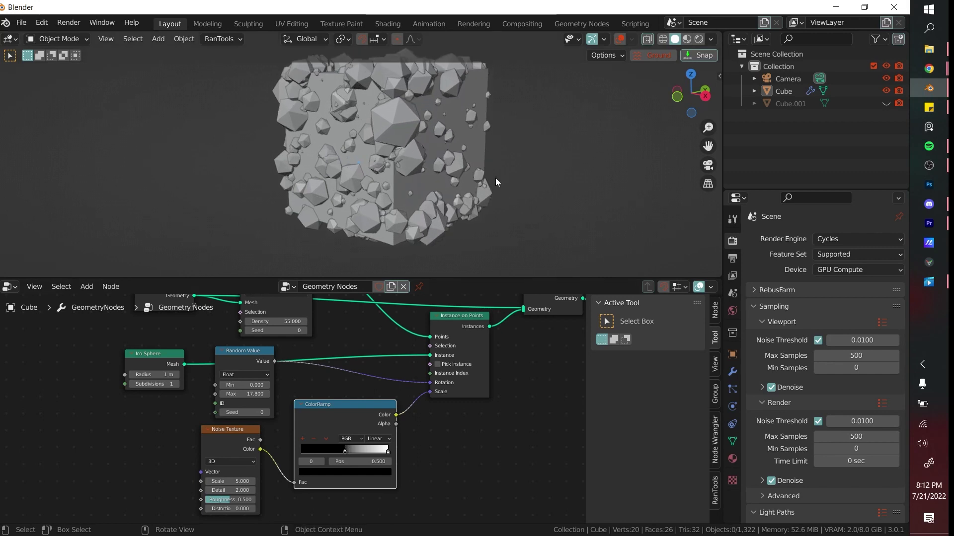
pyautogui.scroll(-2, 495, 178)
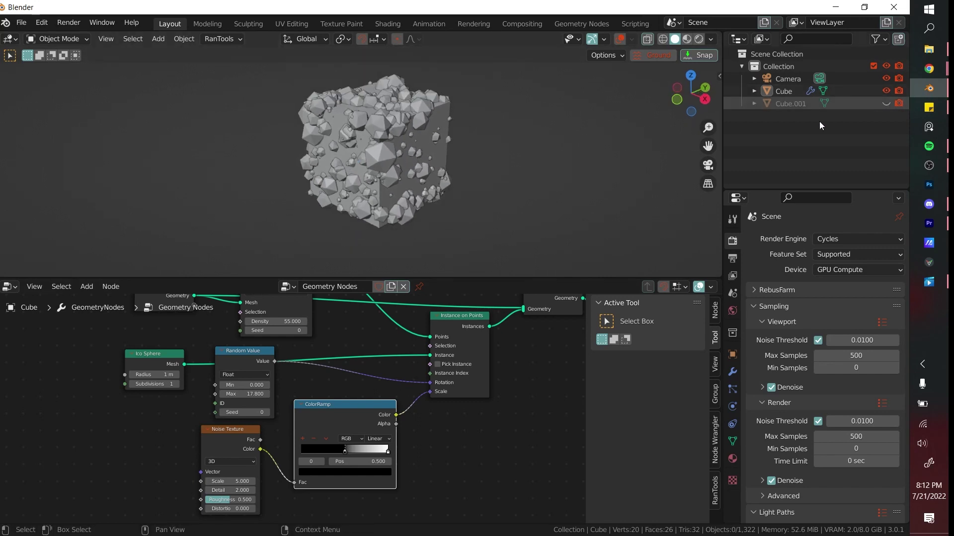
# Hide Cube, unhide Cube.001, switch the viewport to Material Preview shading and select Cube.001.
pyautogui.click(886, 91)
pyautogui.click(886, 103)
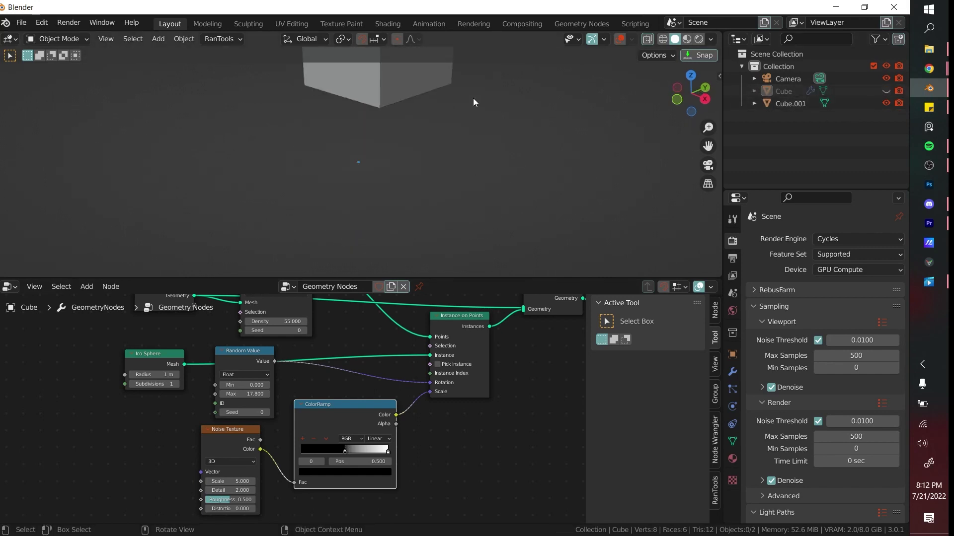
pyautogui.keyDown('shift'); pyautogui.moveTo(431, 94); pyautogui.dragTo(416, 186, button='middle'); pyautogui.keyUp('shift')
pyautogui.press('z')
pyautogui.click(410, 303)
pyautogui.scroll(2, 454, 158)
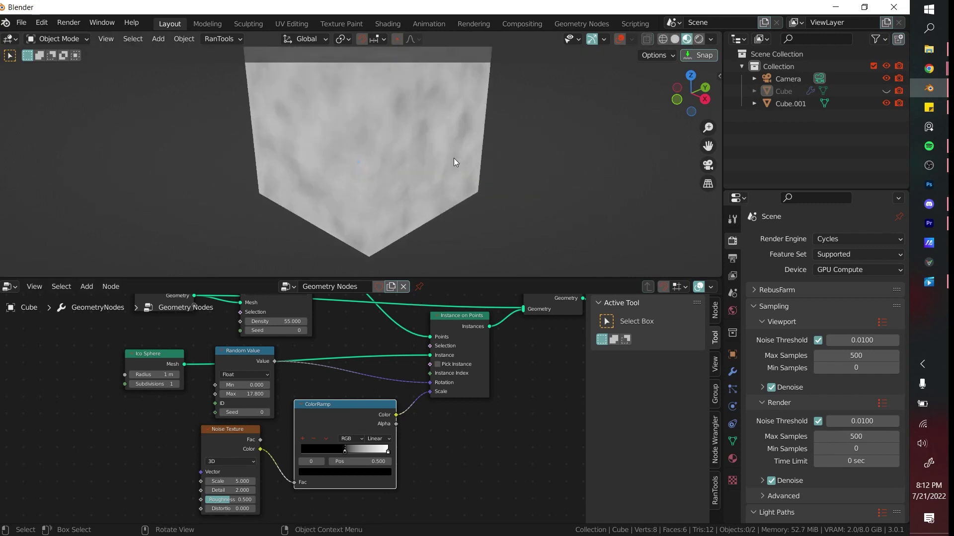
pyautogui.scroll(-3, 452, 164)
pyautogui.click(374, 154)
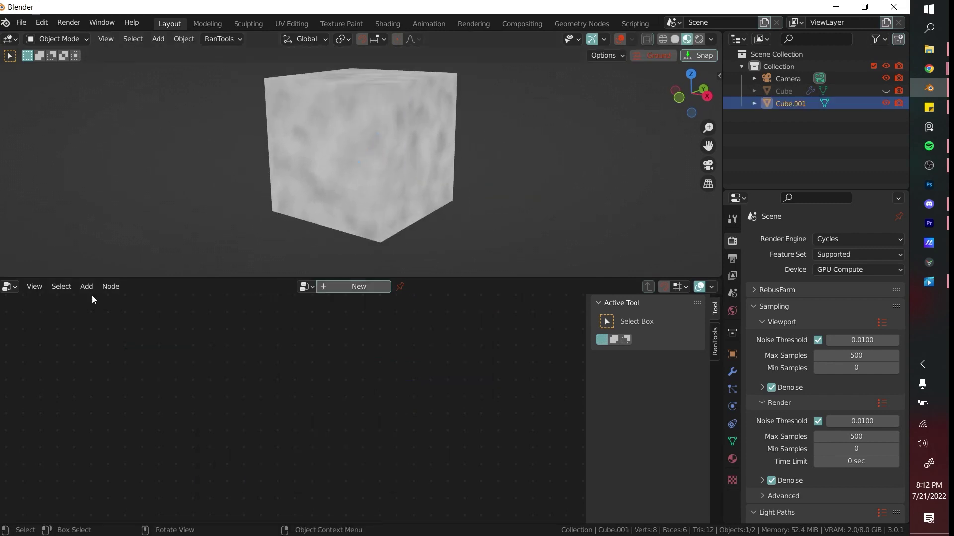
# Switch the node area to the Shader Editor and frame the nodes of Cube.001's material.
pyautogui.click(13, 287)
pyautogui.click(47, 402)
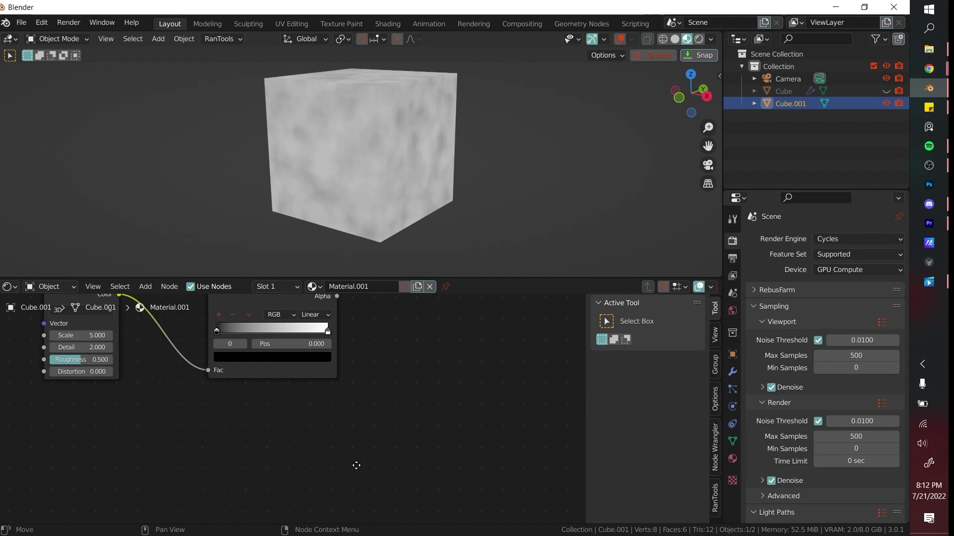
pyautogui.moveTo(356, 465); pyautogui.dragTo(463, 500, button='middle')
pyautogui.moveTo(245, 418); pyautogui.dragTo(247, 461, button='middle')
pyautogui.scroll(-1, 274, 372)
pyautogui.moveTo(405, 340); pyautogui.dragTo(297, 353, button='middle')
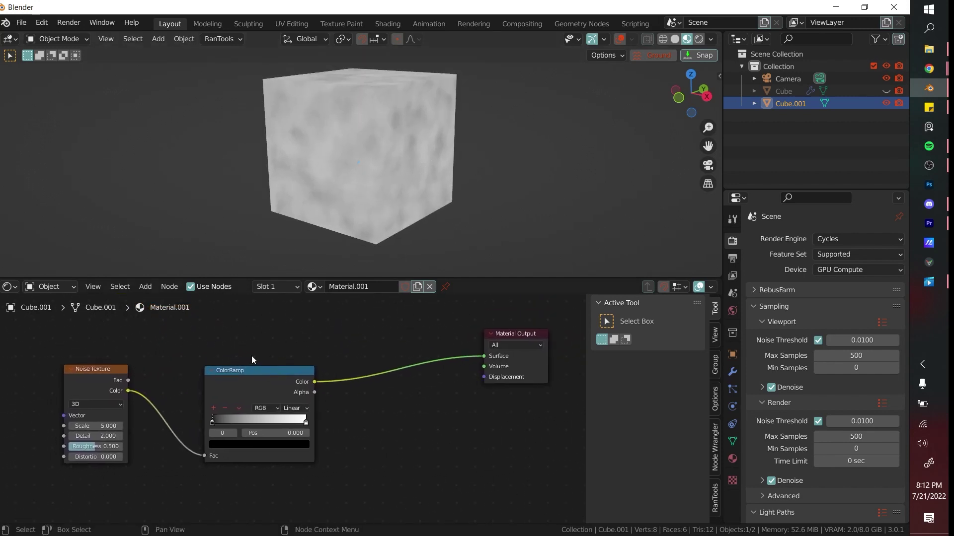
# Move the material's Noise Texture and ColorRamp closer together and set the ramp's black stop to position 0.493.
pyautogui.moveTo(247, 372); pyautogui.dragTo(274, 365)
pyautogui.moveTo(114, 374); pyautogui.dragTo(189, 362)
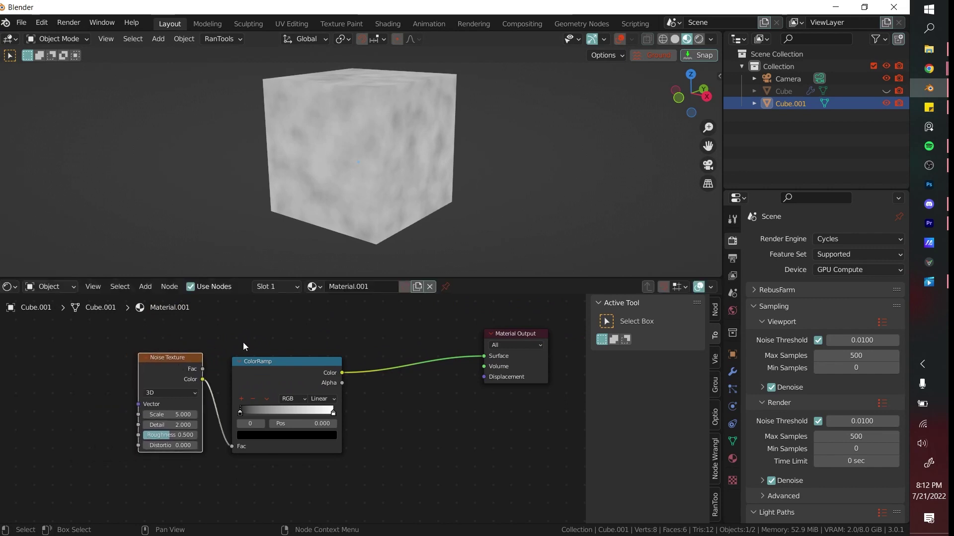
pyautogui.click(241, 338)
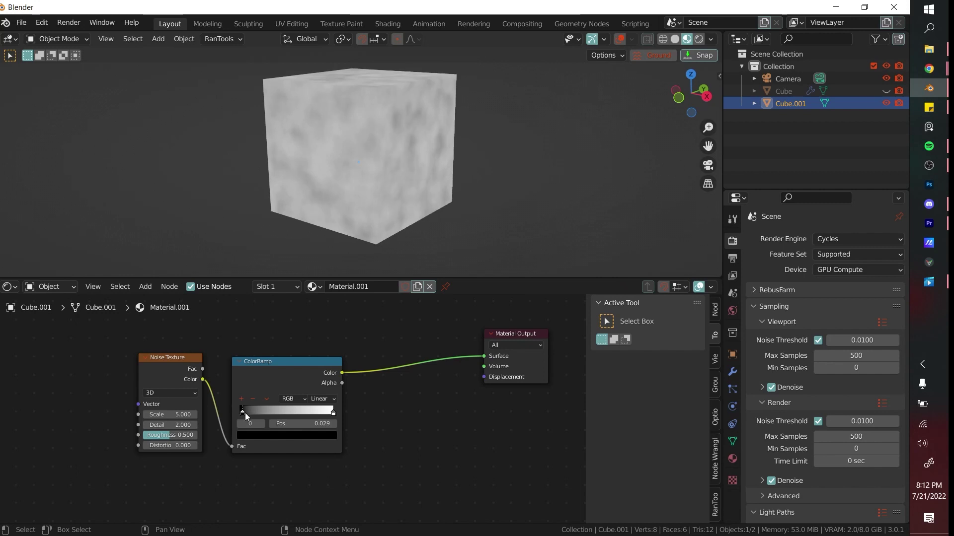
pyautogui.moveTo(246, 413); pyautogui.dragTo(290, 406)
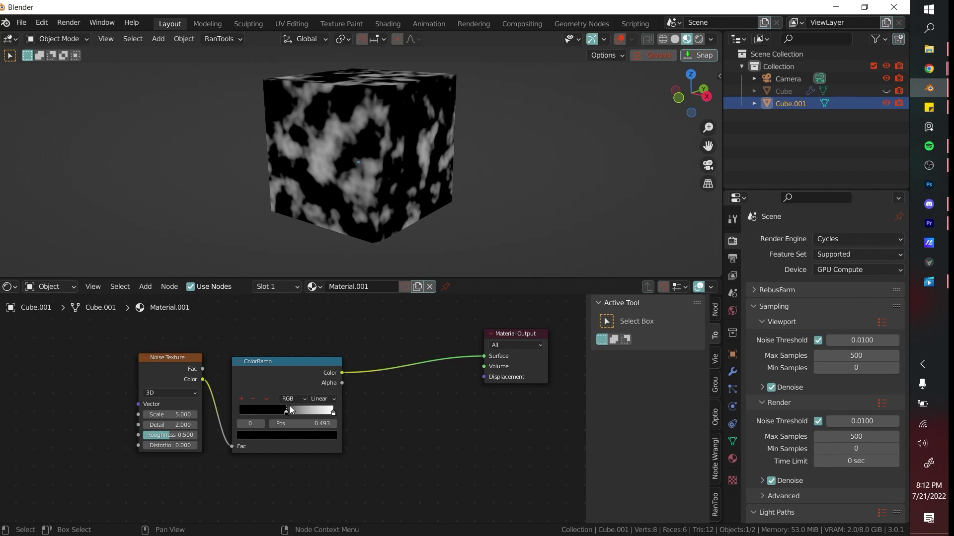
# Unhide Cube, return the viewport to Solid shading and examine its gems beneath Cube.001.
pyautogui.click(886, 91)
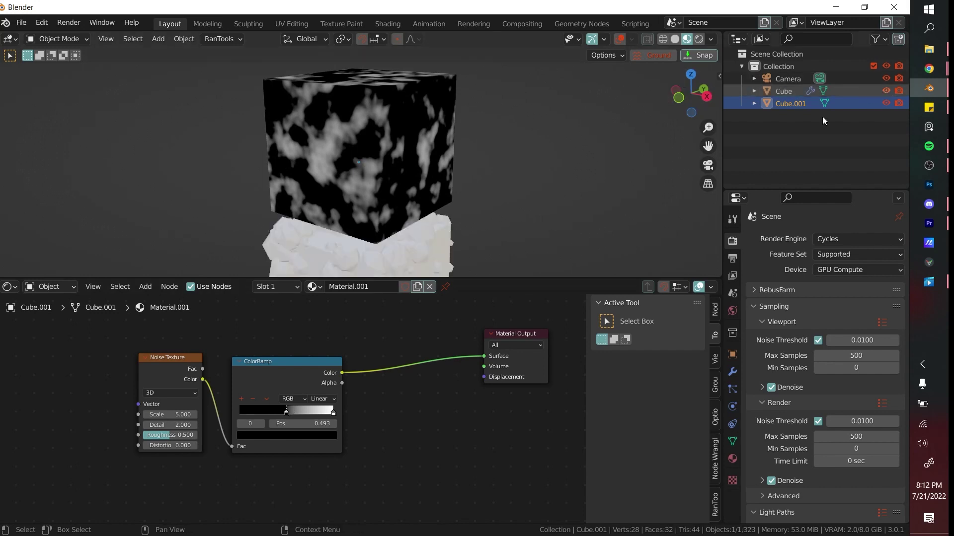
pyautogui.scroll(-2, 430, 157)
pyautogui.keyDown('shift'); pyautogui.moveTo(431, 154); pyautogui.dragTo(436, 73, button='middle'); pyautogui.keyUp('shift')
pyautogui.scroll(2, 436, 163)
pyautogui.click(675, 39)
pyautogui.moveTo(418, 161)
pyautogui.mouseDown(button='middle')
pyautogui.moveTo(440, 156)
pyautogui.moveTo(425, 191)
pyautogui.moveTo(392, 171)
pyautogui.mouseUp(button='middle')
pyautogui.scroll(5, 407, 167)
pyautogui.scroll(-7, 405, 186)
pyautogui.scroll(2, 405, 186)
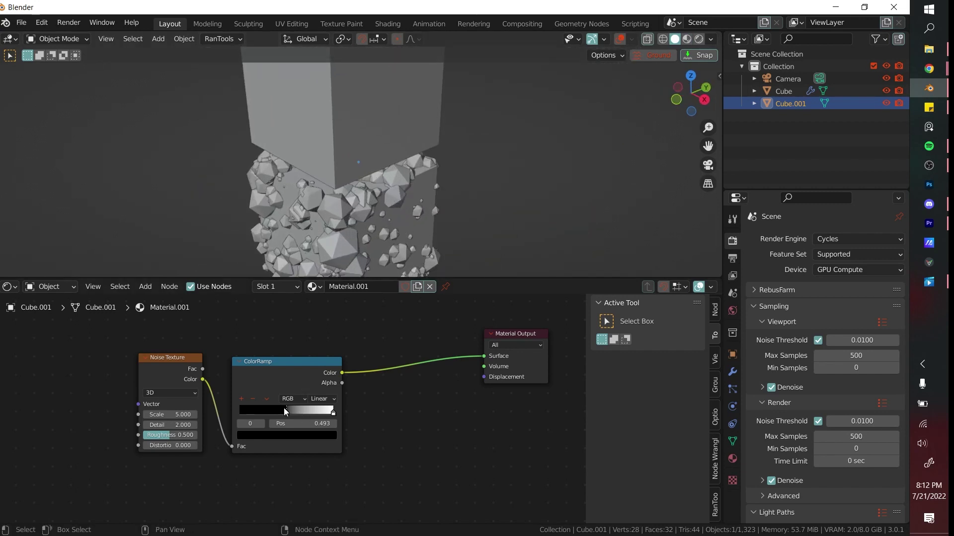
# Hide Cube.001 and inspect the gem-covered Cube on its own.
pyautogui.scroll(-3, 422, 159)
pyautogui.keyDown('shift'); pyautogui.moveTo(422, 159); pyautogui.dragTo(447, 175, button='middle'); pyautogui.keyUp('shift')
pyautogui.press('h')
pyautogui.keyDown('shift'); pyautogui.moveTo(426, 208); pyautogui.dragTo(439, 114, button='middle'); pyautogui.keyUp('shift')
pyautogui.scroll(1, 484, 136)
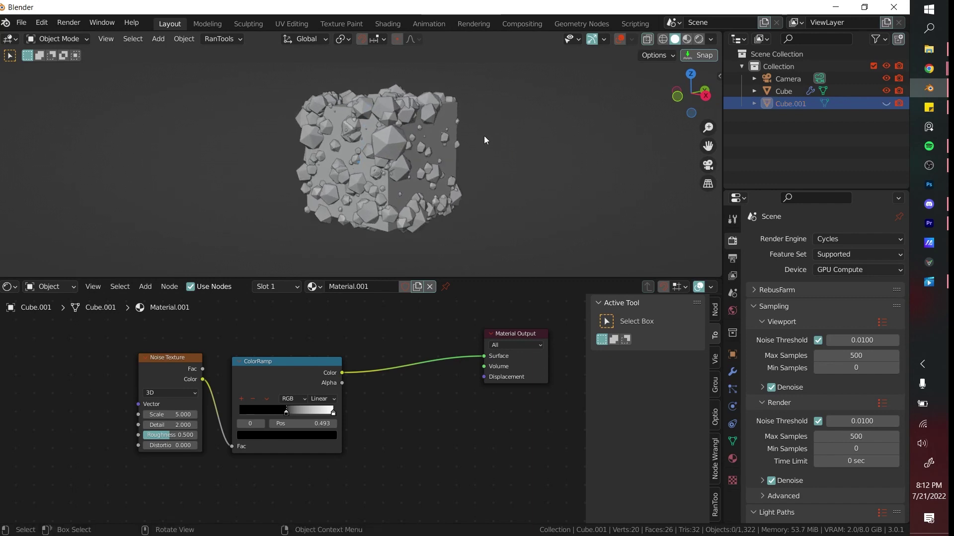
pyautogui.moveTo(483, 140); pyautogui.dragTo(457, 206, button='middle')
# Switch the node area back to the Geometry Node Editor and select Cube to bring up its node tree.
pyautogui.click(10, 286)
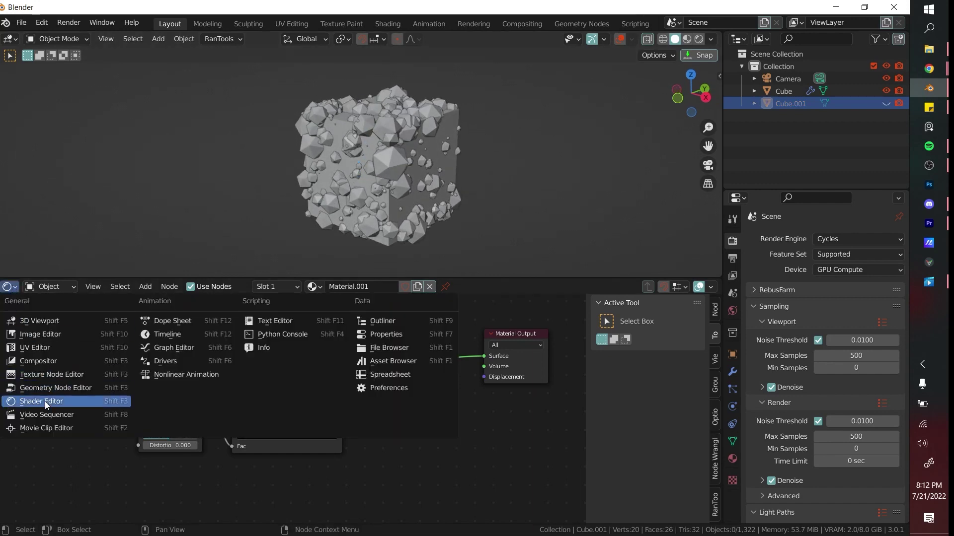
pyautogui.click(60, 389)
pyautogui.click(437, 167)
pyautogui.moveTo(467, 156); pyautogui.dragTo(456, 154, button='middle')
pyautogui.scroll(1, 475, 197)
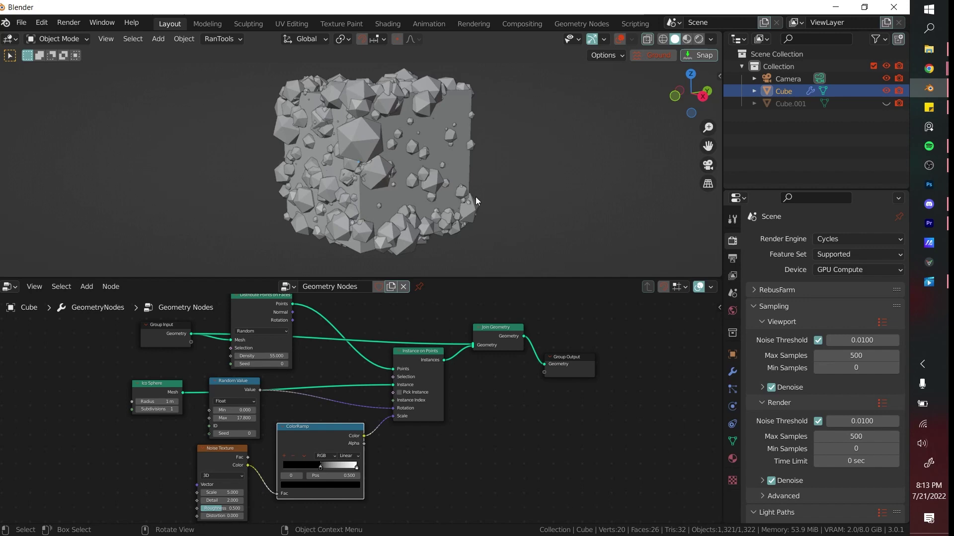
pyautogui.keyDown('shift'); pyautogui.moveTo(476, 198); pyautogui.dragTo(478, 185, button='middle'); pyautogui.keyUp('shift')
# Set the Noise Texture's Scale to 1 so the gems form larger clusters.
pyautogui.keyDown('shift'); pyautogui.moveTo(271, 451); pyautogui.dragTo(332, 398, button='middle'); pyautogui.keyUp('shift')
pyautogui.scroll(4, 333, 399)
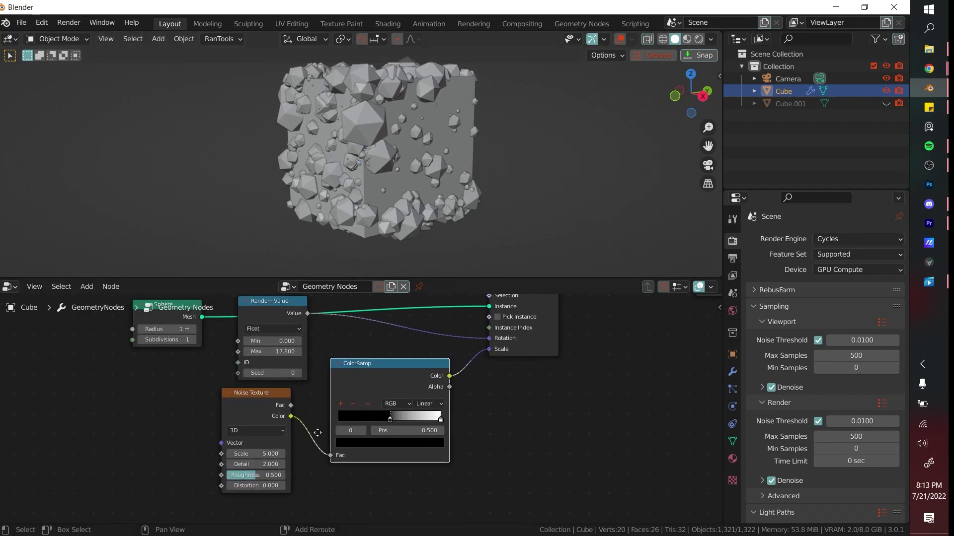
pyautogui.moveTo(317, 432); pyautogui.dragTo(339, 425, button='middle')
pyautogui.moveTo(279, 446); pyautogui.dragTo(202, 446)
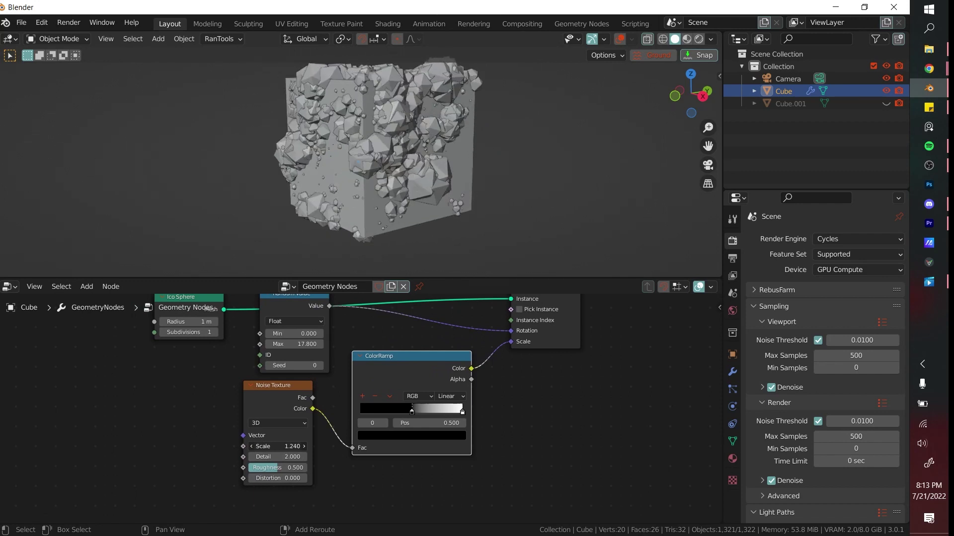
pyautogui.click(276, 446)
pyautogui.write('1')
pyautogui.press('Return')
# Adjust the ColorRamp's black stop, move its white stop to position 0.710 and inspect the gem clusters.
pyautogui.moveTo(436, 97); pyautogui.dragTo(450, 135, button='middle')
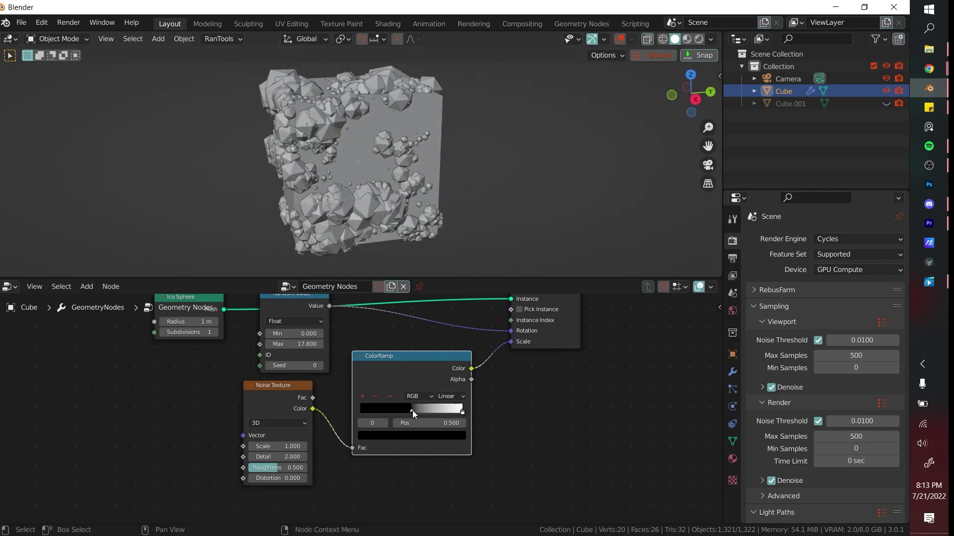
pyautogui.moveTo(412, 410)
pyautogui.mouseDown()
pyautogui.moveTo(428, 411)
pyautogui.moveTo(398, 413)
pyautogui.moveTo(469, 416)
pyautogui.moveTo(422, 411)
pyautogui.mouseUp()
pyautogui.moveTo(430, 391); pyautogui.dragTo(411, 411, button='middle')
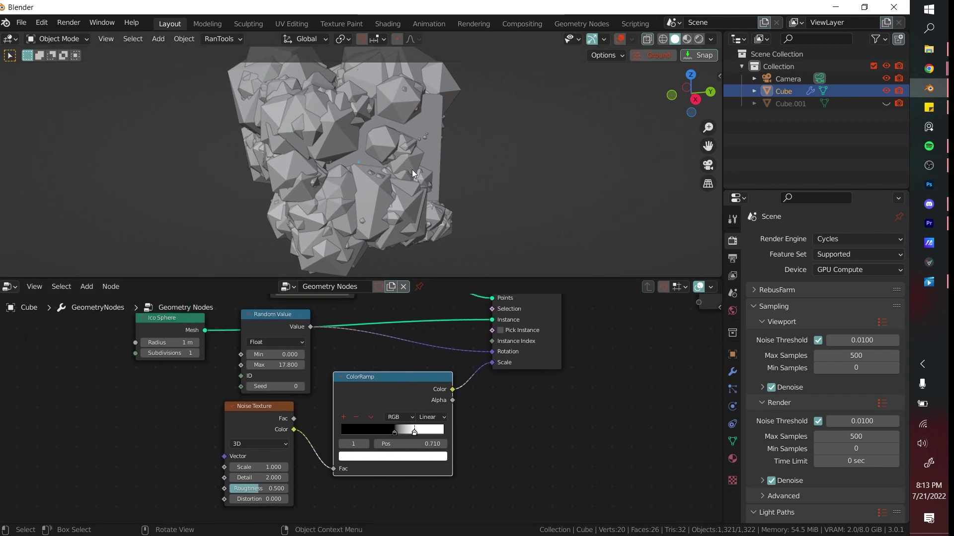
pyautogui.moveTo(412, 169); pyautogui.dragTo(298, 141, button='middle')
pyautogui.scroll(-3, 516, 424)
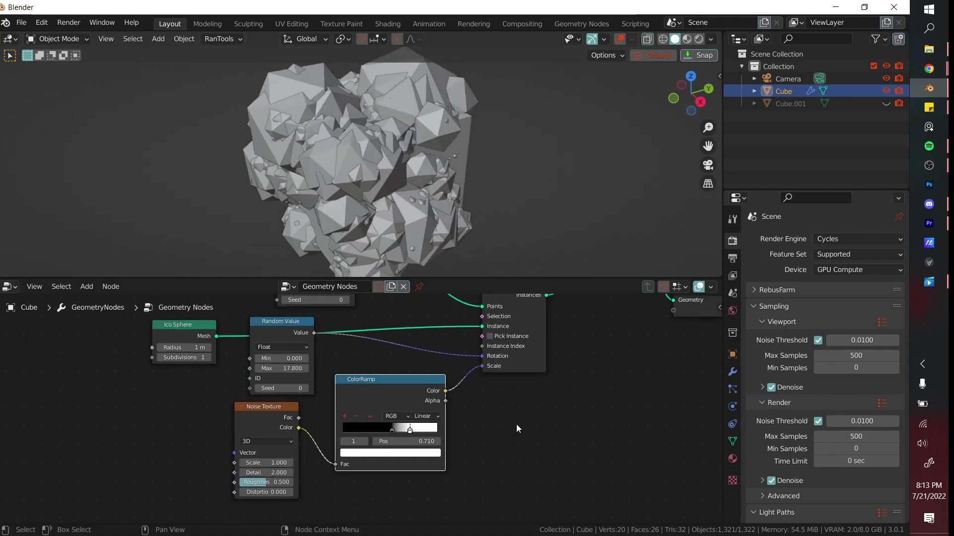
# Add a Math node beside the ColorRamp and set its operation to Multiply.
pyautogui.keyDown('shift'); pyautogui.moveTo(511, 385); pyautogui.dragTo(490, 382, button='middle'); pyautogui.keyUp('shift')
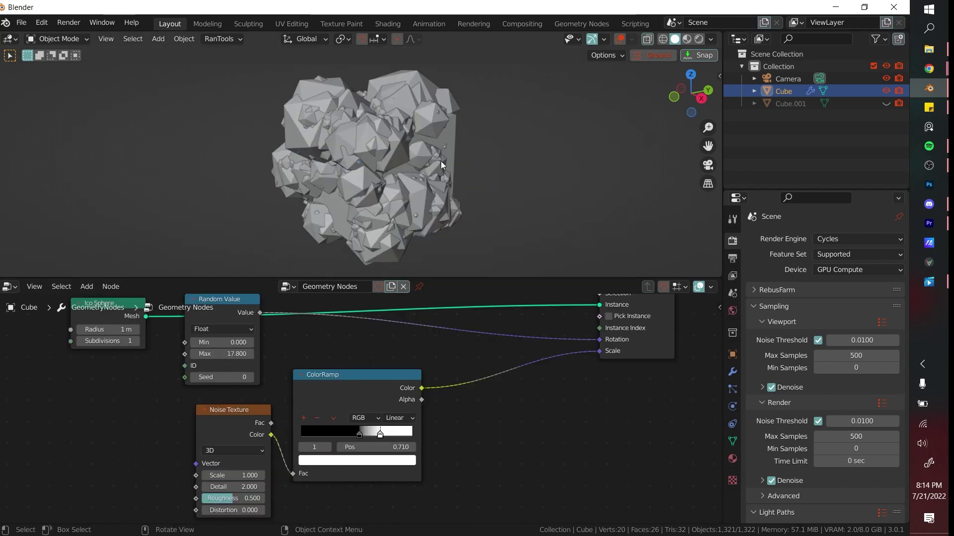
pyautogui.scroll(1, 440, 161)
pyautogui.scroll(-1, 472, 173)
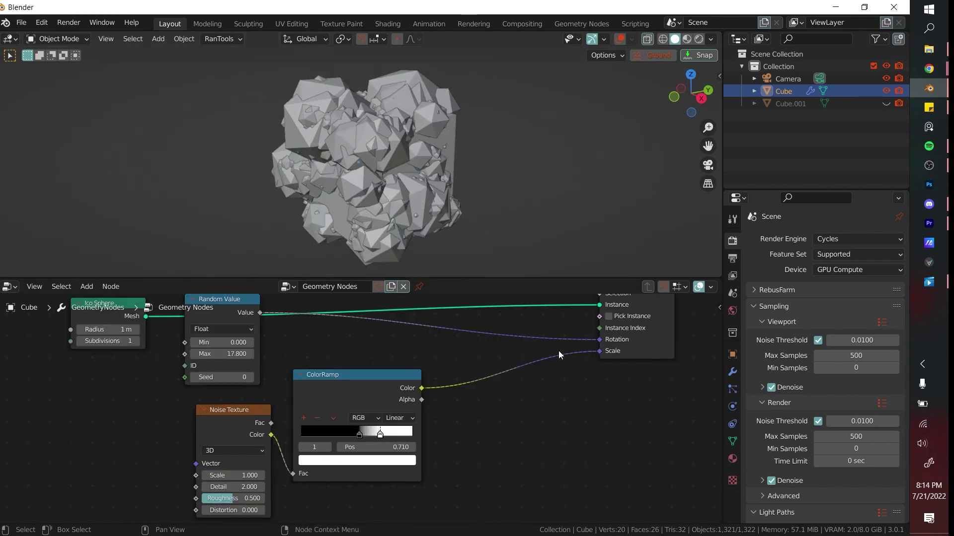
pyautogui.hotkey('shift', 'a')
pyautogui.click(515, 289)
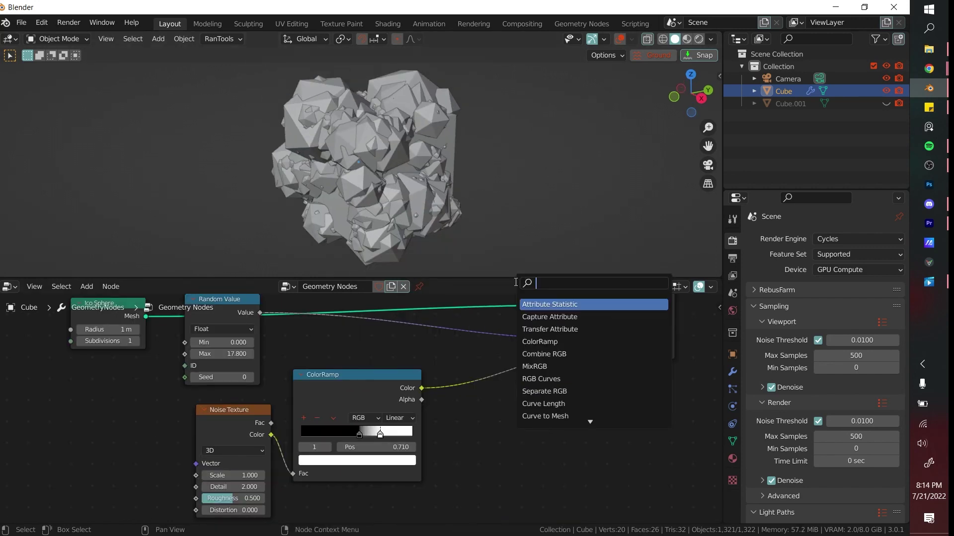
pyautogui.write('math')
pyautogui.press('Return')
pyautogui.click(521, 384)
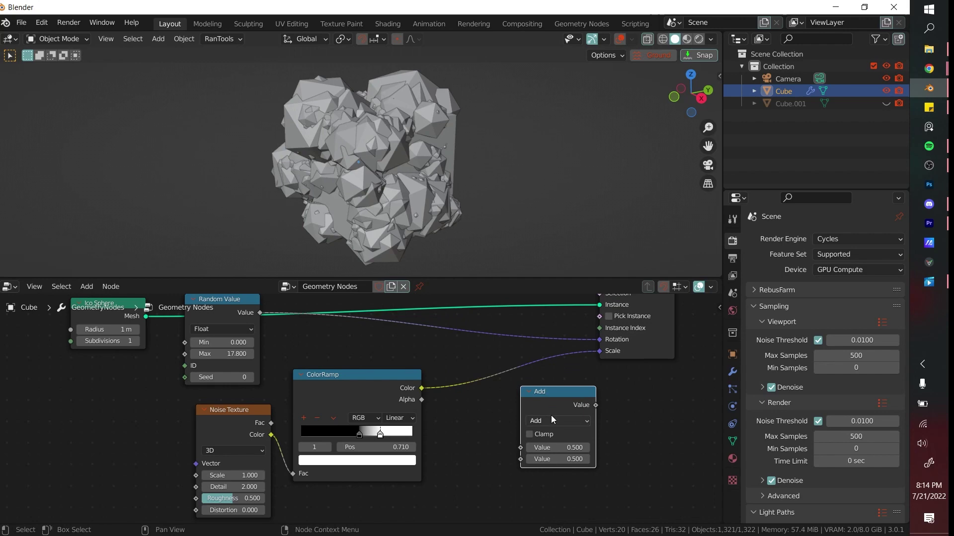
pyautogui.click(552, 420)
pyautogui.click(228, 309)
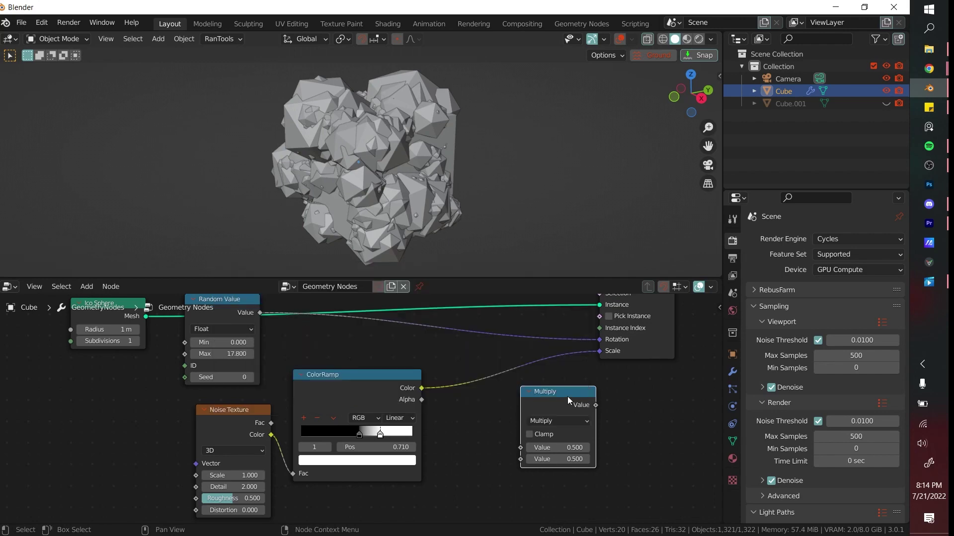
# Insert the Multiply node between the ColorRamp's Color and the Scale input, with its second value set to 1.
pyautogui.moveTo(567, 396); pyautogui.dragTo(526, 369)
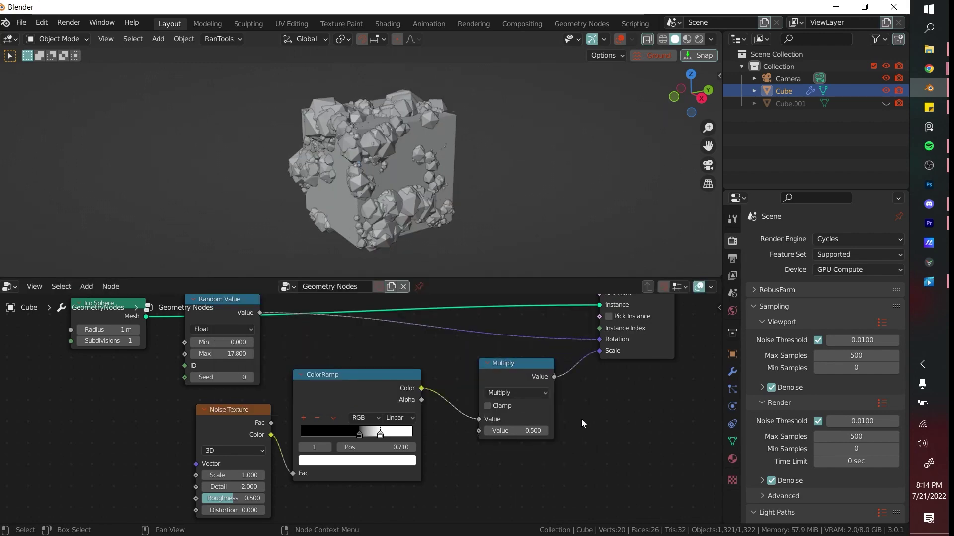
pyautogui.scroll(2, 582, 422)
pyautogui.click(552, 435)
pyautogui.write('1')
pyautogui.press('Return')
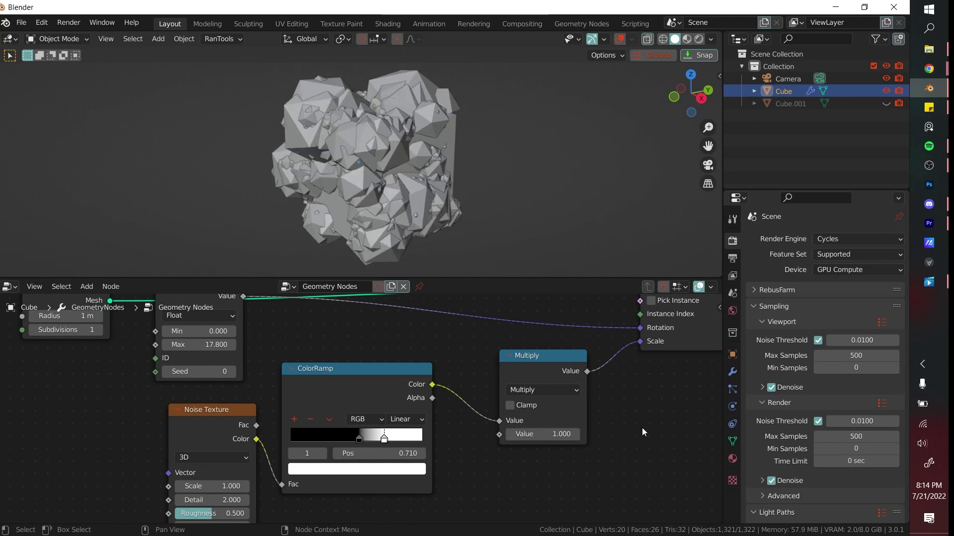
# Reduce the Multiply node's second value to 0.170 to shrink the gems, and deselect the cube.
pyautogui.moveTo(478, 229); pyautogui.dragTo(485, 222, button='middle')
pyautogui.moveTo(545, 356)
pyautogui.keyDown('alt'); pyautogui.mouseDown()
pyautogui.moveTo(583, 416)
pyautogui.moveTo(537, 368)
pyautogui.mouseUp(); pyautogui.keyUp('alt')
pyautogui.keyDown('shift'); pyautogui.moveTo(558, 439); pyautogui.dragTo(516, 439); pyautogui.keyUp('shift')
pyautogui.click(488, 161)
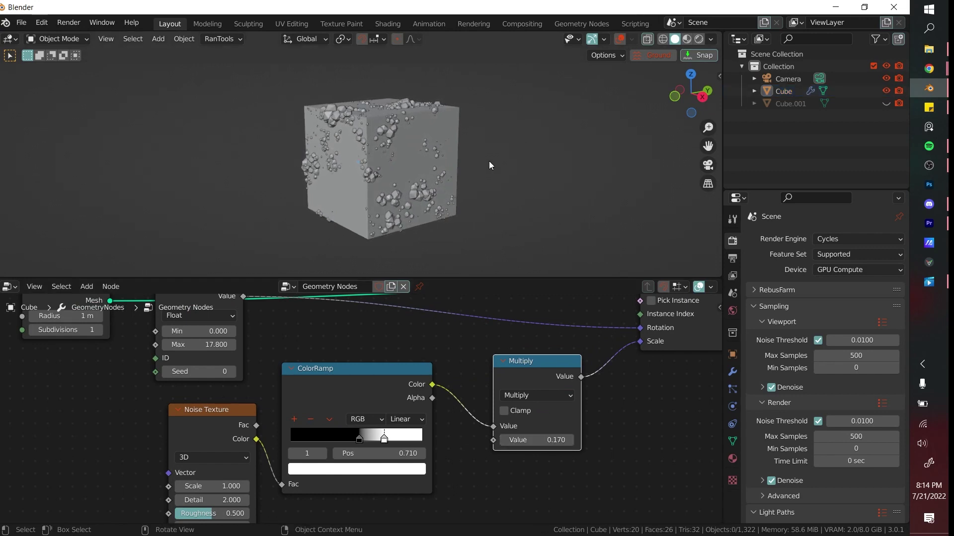
# Move the ColorRamp's white stop to position 0.667 to enlarge the gem clusters.
pyautogui.moveTo(489, 161); pyautogui.dragTo(502, 205, button='middle')
pyautogui.moveTo(378, 440)
pyautogui.mouseDown()
pyautogui.moveTo(388, 440)
pyautogui.moveTo(344, 445)
pyautogui.moveTo(360, 444)
pyautogui.mouseUp()
pyautogui.moveTo(376, 441)
pyautogui.mouseDown()
pyautogui.moveTo(387, 441)
pyautogui.moveTo(379, 441)
pyautogui.mouseUp()
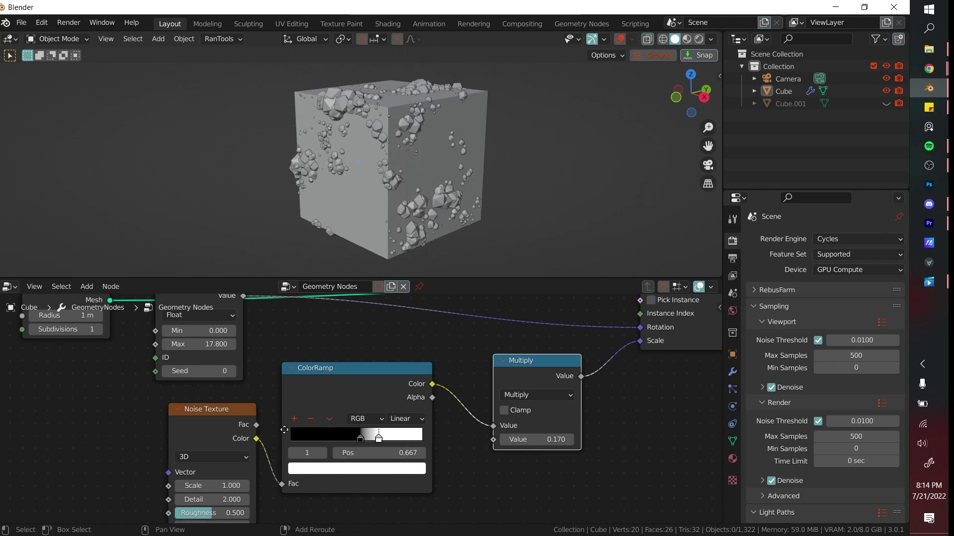
# Raise the Noise Texture's Detail to 15 and check the clusters on the cube.
pyautogui.moveTo(284, 430); pyautogui.dragTo(301, 396, button='middle')
pyautogui.moveTo(238, 466); pyautogui.dragTo(333, 466)
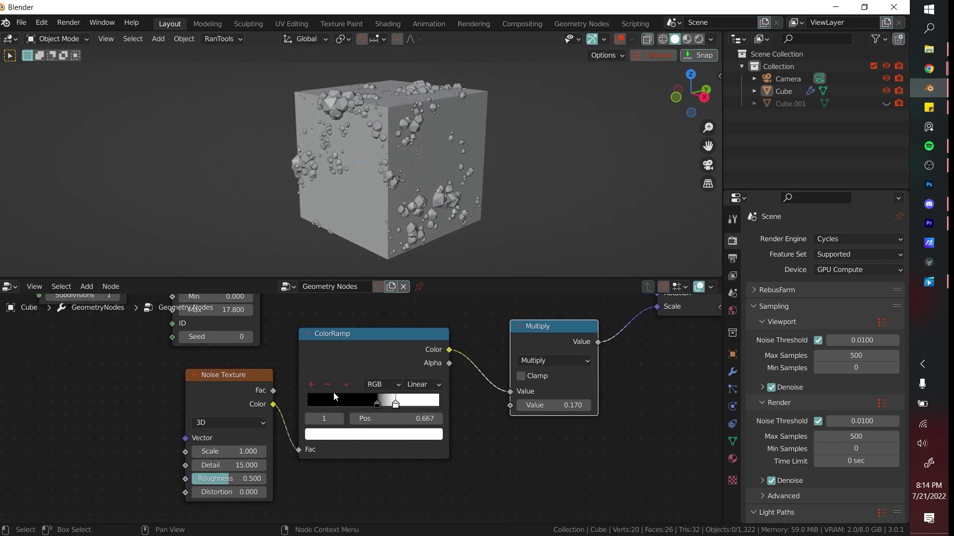
pyautogui.moveTo(361, 161); pyautogui.dragTo(386, 163, button='middle')
# Set the Density of the Distribute Points on Faces node to 200.
pyautogui.scroll(-2, 305, 326)
pyautogui.moveTo(305, 326); pyautogui.dragTo(291, 474, button='middle')
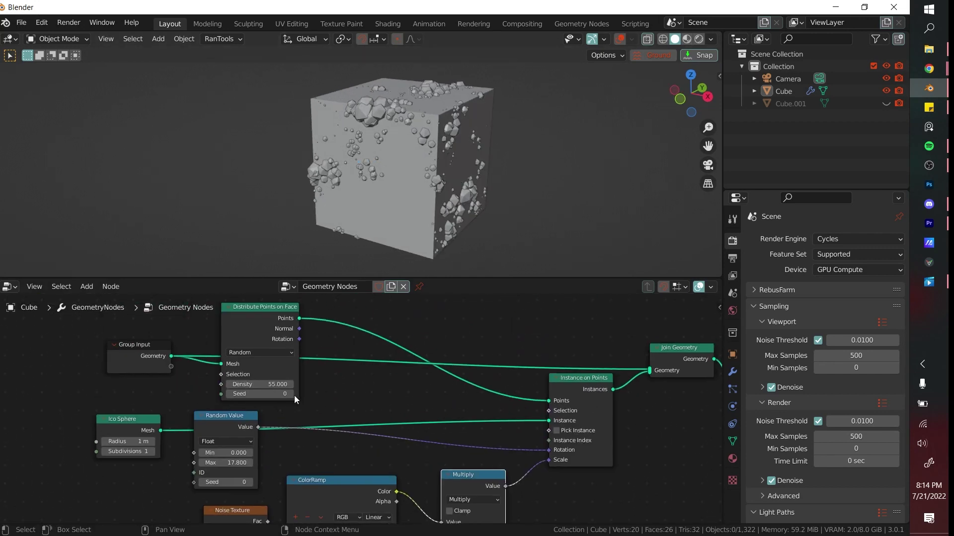
pyautogui.click(274, 384)
pyautogui.write('200')
pyautogui.press('Return')
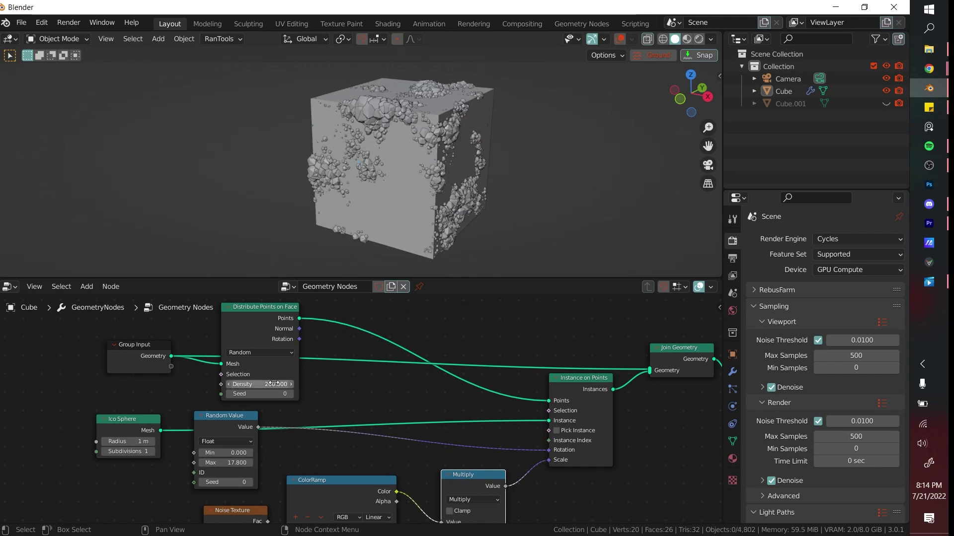
# Examine the denser gem clusters on the cube from several angles alongside the node setup.
pyautogui.moveTo(528, 154); pyautogui.dragTo(527, 177, button='middle')
pyautogui.scroll(1, 465, 156)
pyautogui.scroll(-1, 519, 186)
pyautogui.scroll(-2, 443, 438)
pyautogui.moveTo(443, 438); pyautogui.dragTo(422, 362, button='middle')
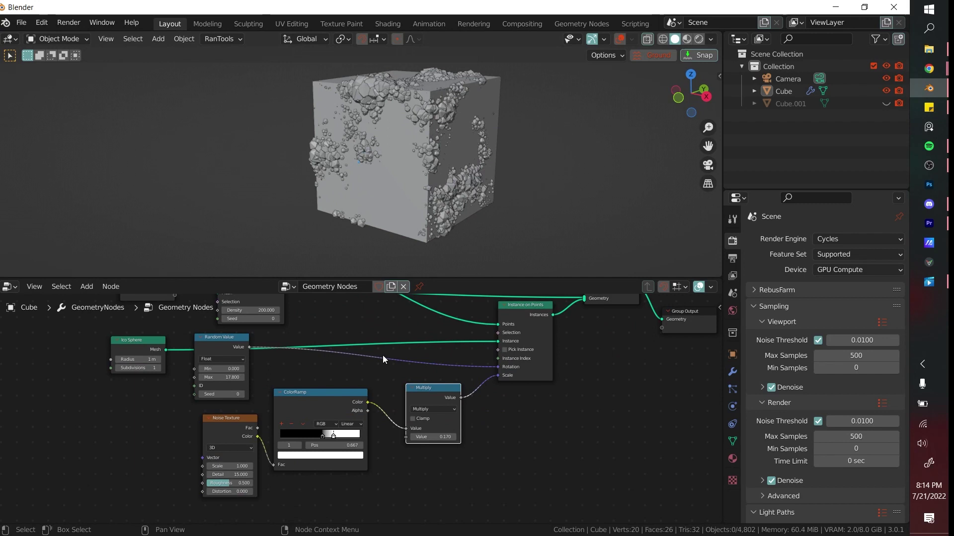
pyautogui.scroll(1, 398, 353)
pyautogui.click(404, 351)
pyautogui.moveTo(496, 191); pyautogui.dragTo(459, 195, button='middle')
pyautogui.click(417, 168)
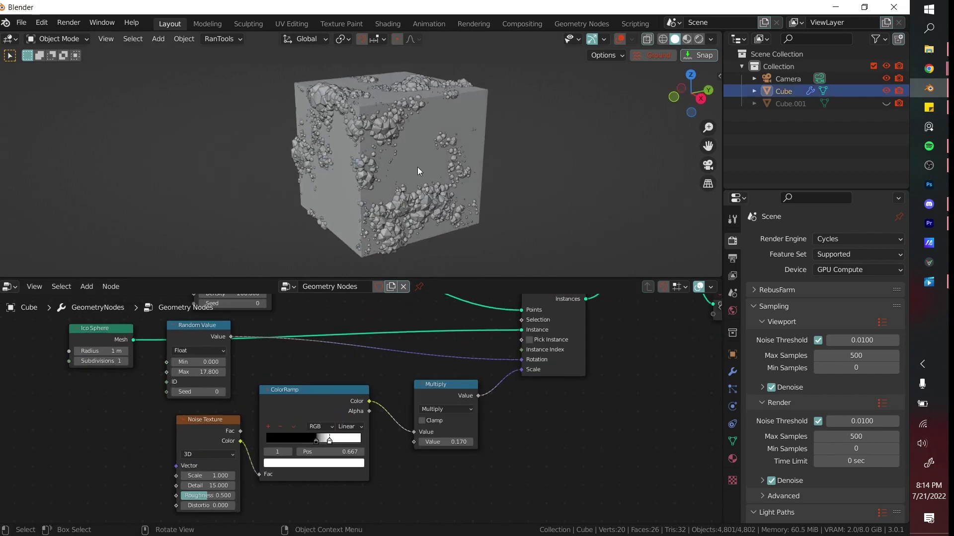
pyautogui.keyDown('shift'); pyautogui.moveTo(418, 168); pyautogui.dragTo(390, 182, button='middle'); pyautogui.keyUp('shift')
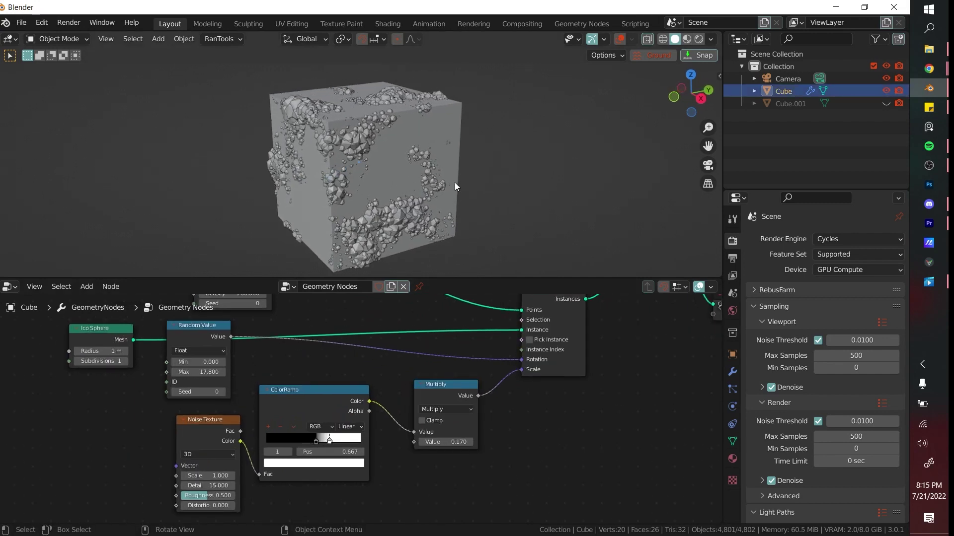
pyautogui.moveTo(459, 203); pyautogui.dragTo(479, 164, button='middle')
pyautogui.scroll(-2, 284, 353)
pyautogui.moveTo(288, 350); pyautogui.dragTo(285, 359, button='middle')
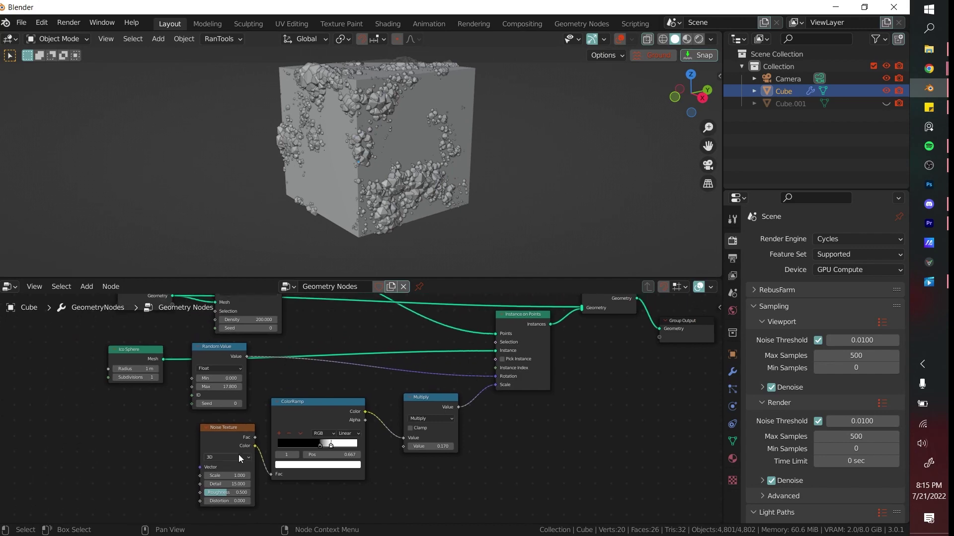
# Try a different Noise Texture Scale, undo it, and raise the texture's Roughness slightly.
pyautogui.moveTo(231, 476); pyautogui.dragTo(203, 493)
pyautogui.hotkey('ctrl', 'z')
pyautogui.moveTo(371, 154)
pyautogui.mouseDown(button='middle')
pyautogui.moveTo(441, 169)
pyautogui.moveTo(413, 121)
pyautogui.moveTo(379, 155)
pyautogui.mouseUp(button='middle')
pyautogui.moveTo(222, 493); pyautogui.dragTo(234, 493)
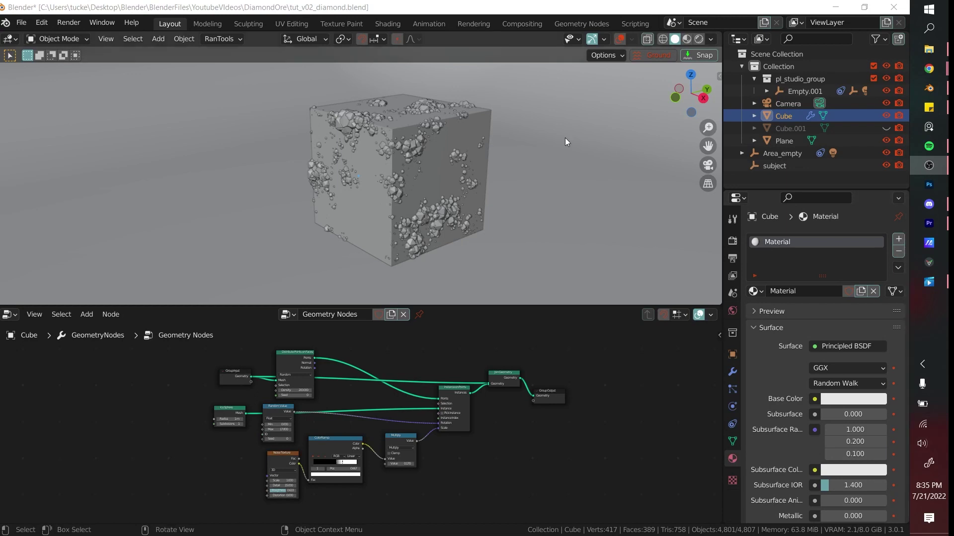
# View the cube and its gem clusters closer up and switch the viewport to rendered shading.
pyautogui.scroll(1, 558, 188)
pyautogui.moveTo(559, 189)
pyautogui.mouseDown(button='middle')
pyautogui.moveTo(530, 198)
pyautogui.moveTo(562, 219)
pyautogui.moveTo(504, 230)
pyautogui.mouseUp(button='middle')
pyautogui.scroll(-1, 562, 220)
pyautogui.moveTo(530, 220); pyautogui.dragTo(527, 206, button='middle')
pyautogui.scroll(1, 516, 224)
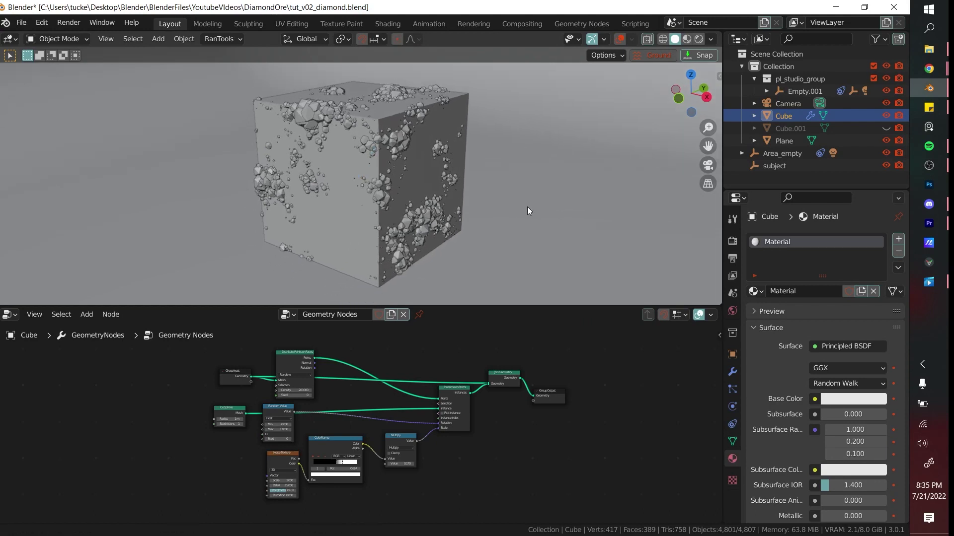
pyautogui.press('z')
pyautogui.click(514, 83)
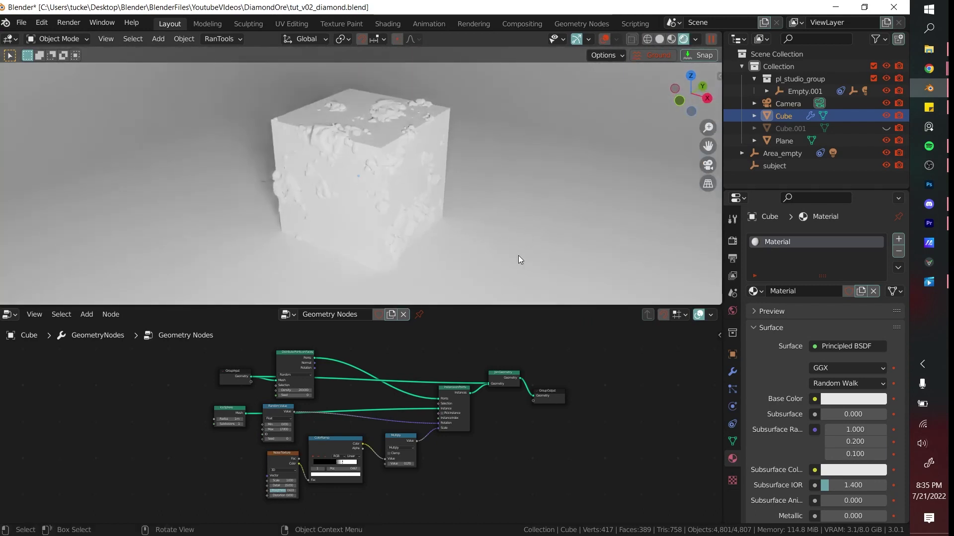
# Move the Group Input node farther away from the Distribute Points on Faces node.
pyautogui.scroll(1, 406, 381)
pyautogui.scroll(1, 406, 380)
pyautogui.scroll(-1, 406, 380)
pyautogui.moveTo(233, 369); pyautogui.dragTo(142, 367)
pyautogui.click(197, 354)
pyautogui.click(520, 199)
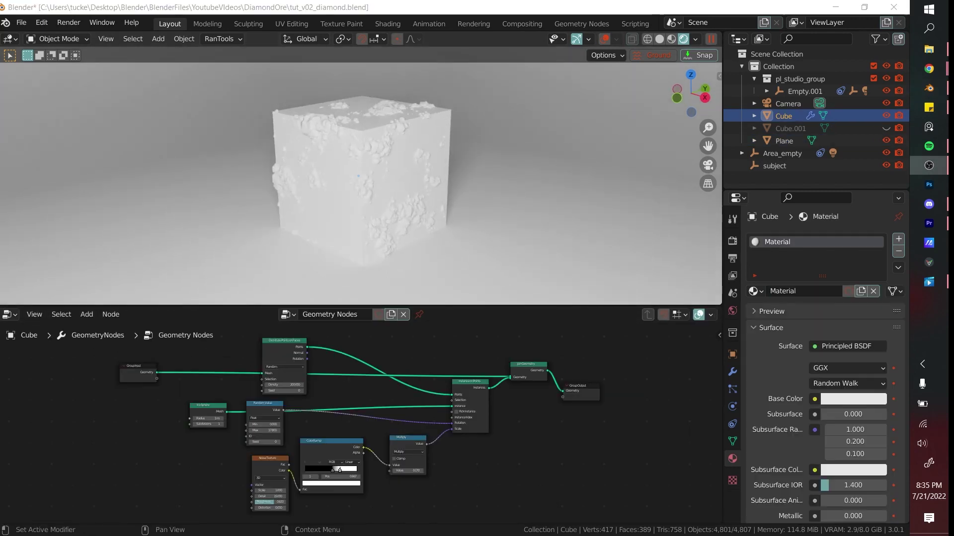
# Turn on the viewport overlays and select the cube.
pyautogui.scroll(1, 533, 168)
pyautogui.scroll(-3, 532, 168)
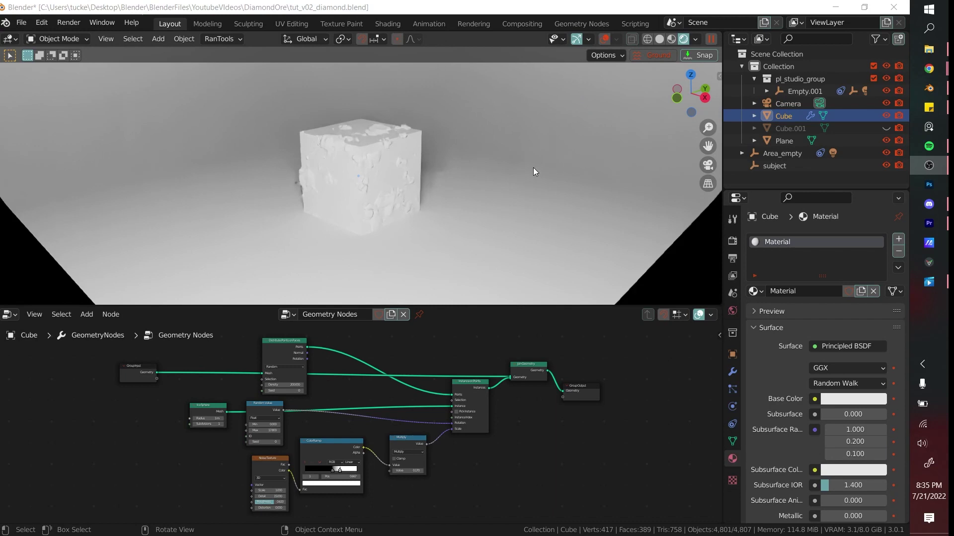
pyautogui.moveTo(533, 168); pyautogui.dragTo(479, 188, button='middle')
pyautogui.scroll(5, 482, 193)
pyautogui.moveTo(499, 222); pyautogui.dragTo(550, 229, button='middle')
pyautogui.click(561, 228)
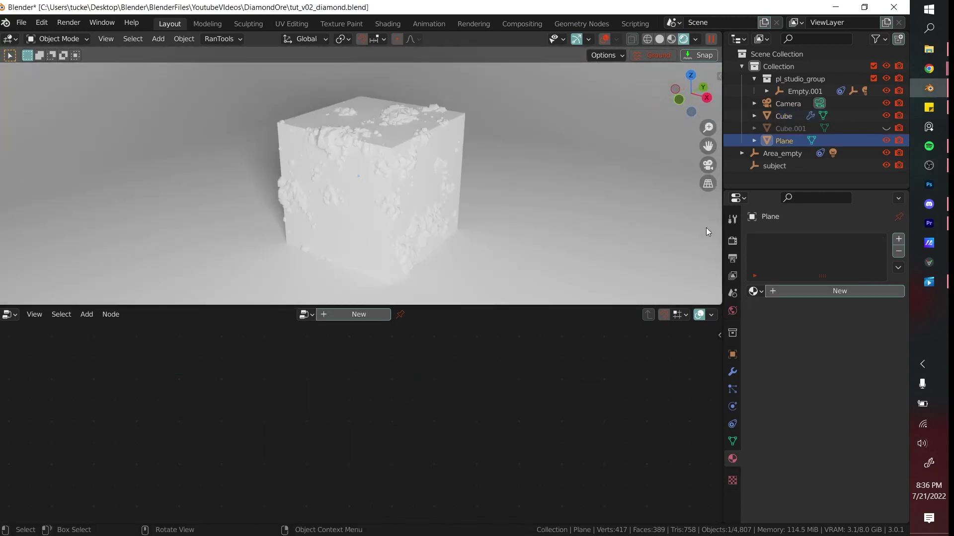
pyautogui.click(604, 38)
pyautogui.click(388, 145)
pyautogui.press('g')
pyautogui.rightClick(386, 128)
pyautogui.click(387, 127)
pyautogui.press('g')
pyautogui.rightClick(394, 118)
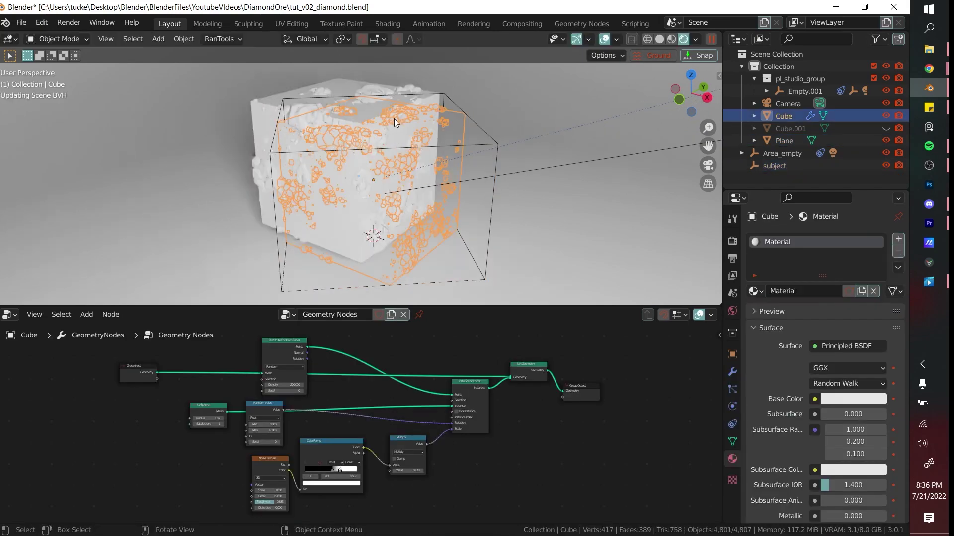
# Replace the cube's existing material slot with a fresh one holding a new material named Rock.
pyautogui.click(897, 252)
pyautogui.click(897, 241)
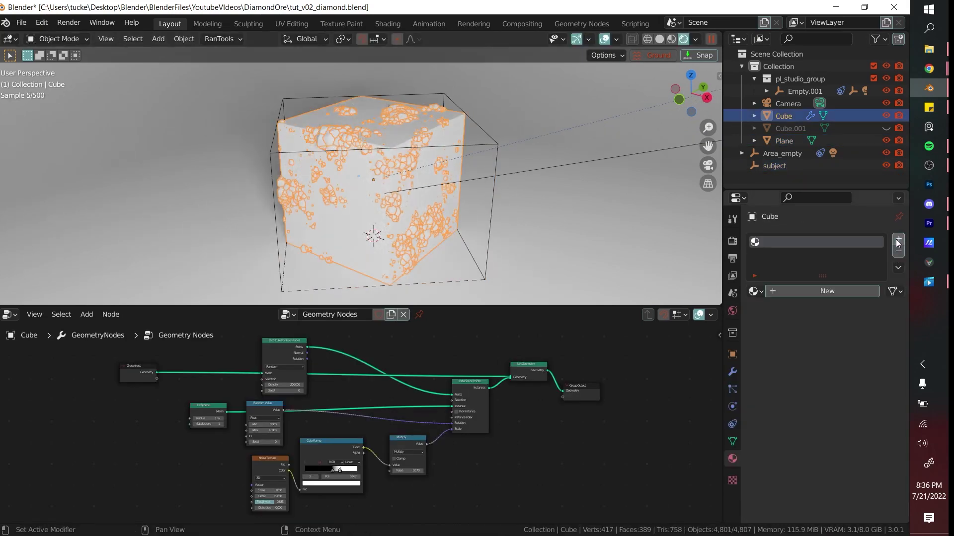
pyautogui.click(803, 292)
pyautogui.doubleClick(803, 293)
pyautogui.write('Ro')
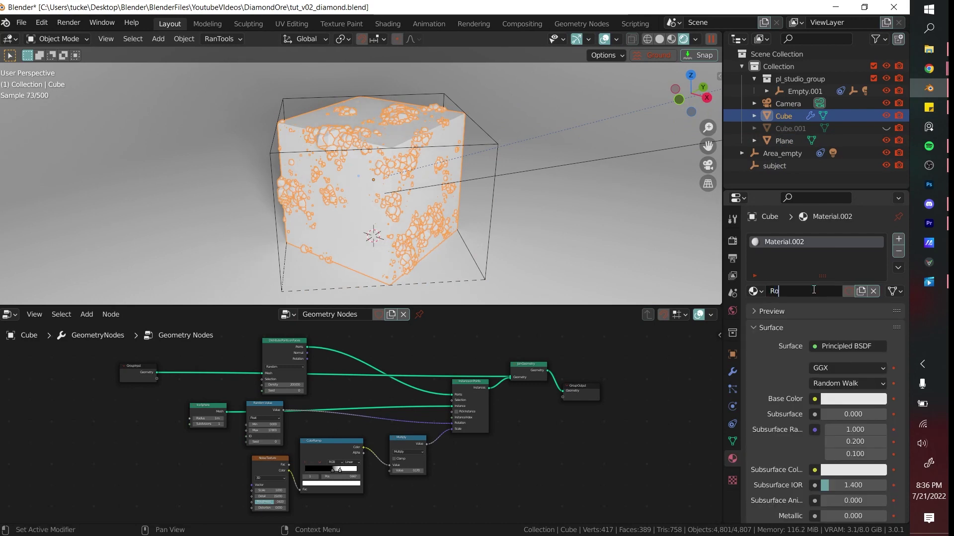
pyautogui.write('ck')
pyautogui.press('Return')
# Add a second material slot to the cube with a new material named Diamond.
pyautogui.click(898, 239)
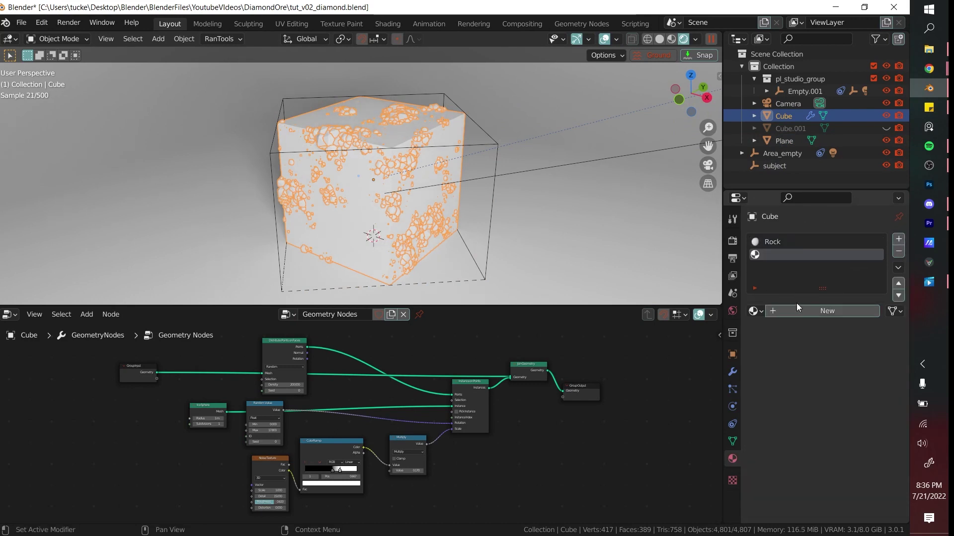
pyautogui.click(797, 308)
pyautogui.doubleClick(795, 310)
pyautogui.write('Diam')
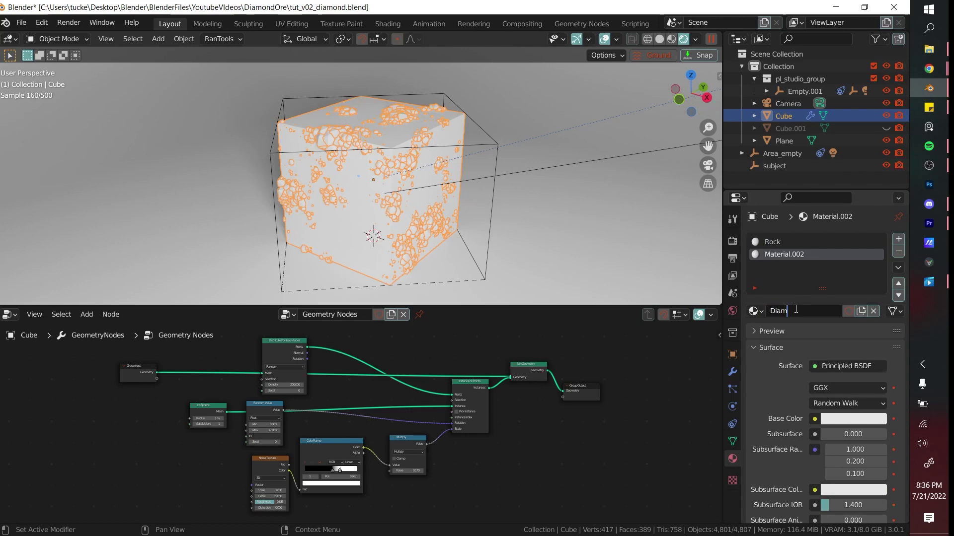
pyautogui.write('ond')
pyautogui.press('Return')
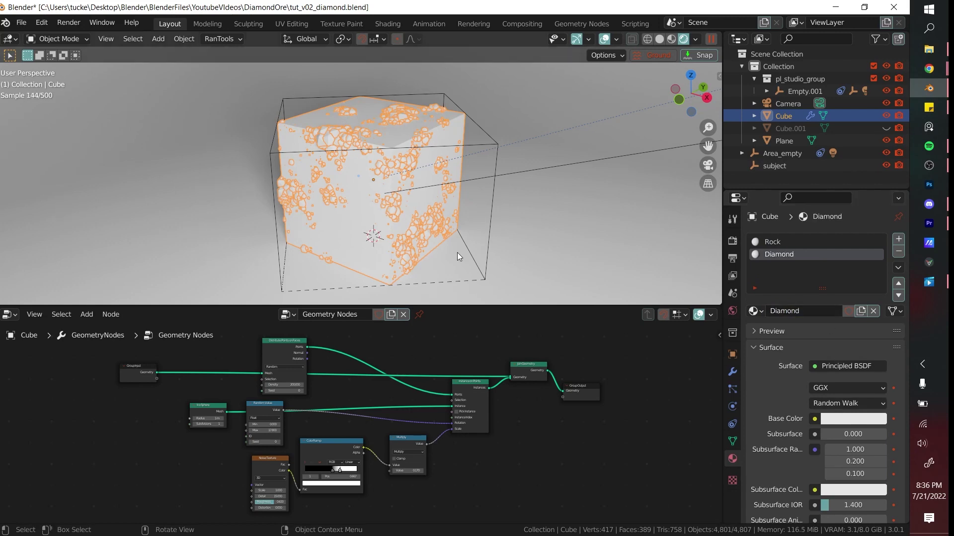
# Set the Diamond material's Base Color to a light cyan.
pyautogui.scroll(3, 546, 239)
pyautogui.scroll(-2, 556, 238)
pyautogui.click(839, 417)
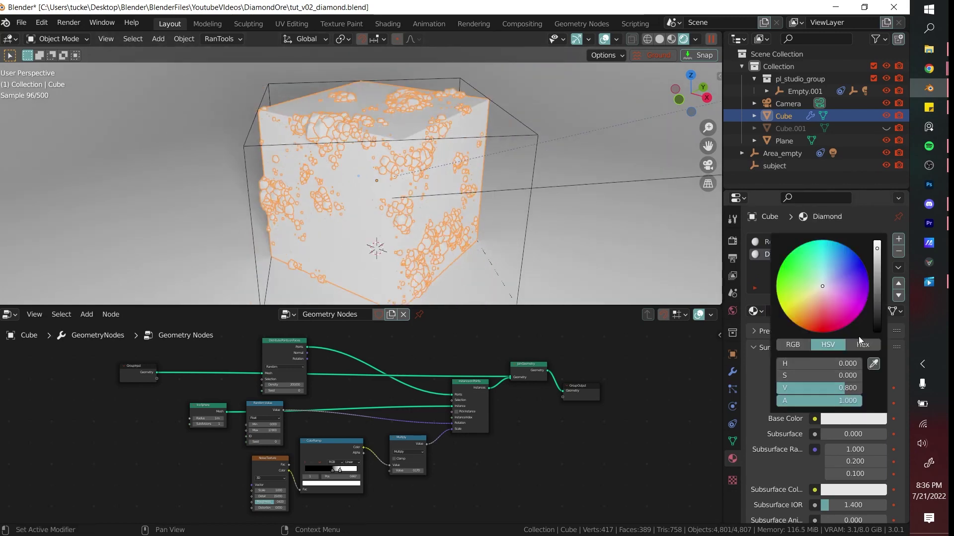
pyautogui.moveTo(821, 252)
pyautogui.mouseDown()
pyautogui.moveTo(780, 284)
pyautogui.moveTo(800, 264)
pyautogui.moveTo(831, 270)
pyautogui.moveTo(826, 258)
pyautogui.mouseUp()
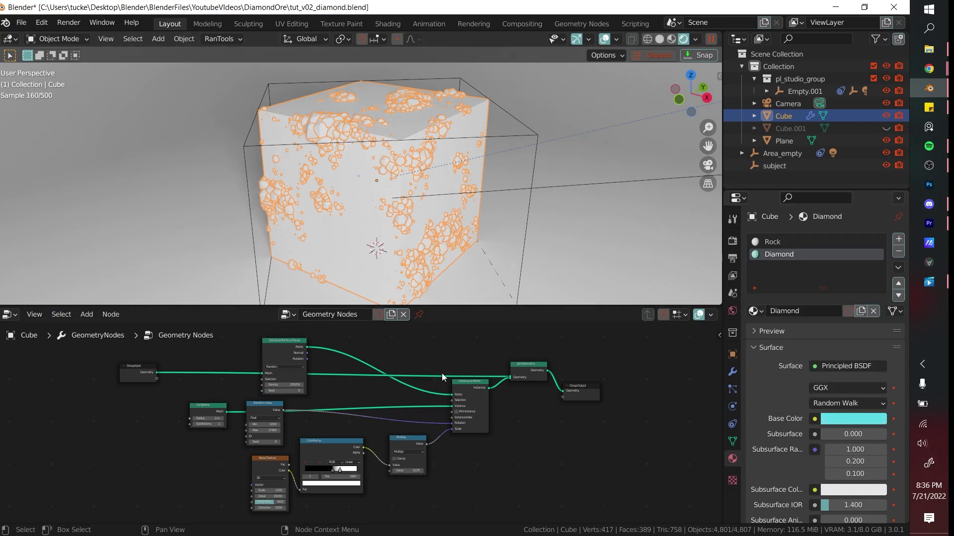
# Add a Set Material node and place it on the link between Group Input and Join Geometry.
pyautogui.scroll(2, 467, 367)
pyautogui.moveTo(470, 366); pyautogui.dragTo(413, 375, button='middle')
pyautogui.hotkey('shift', 'a')
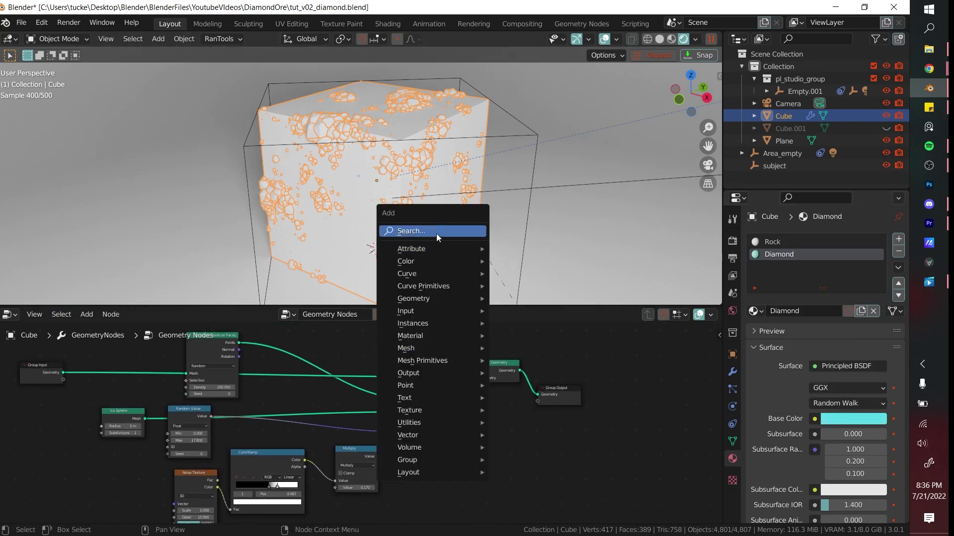
pyautogui.click(436, 232)
pyautogui.write('mater')
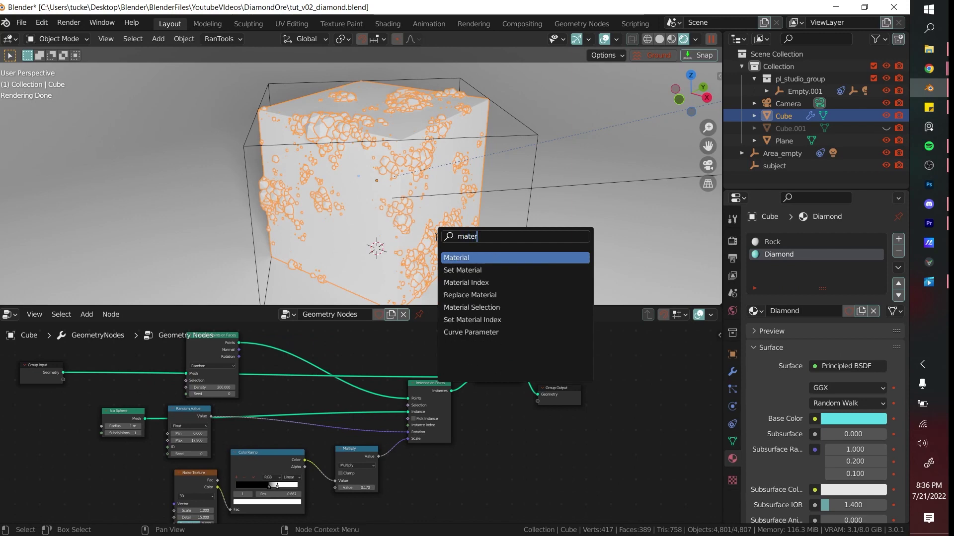
pyautogui.press('Down')
pyautogui.press('Return')
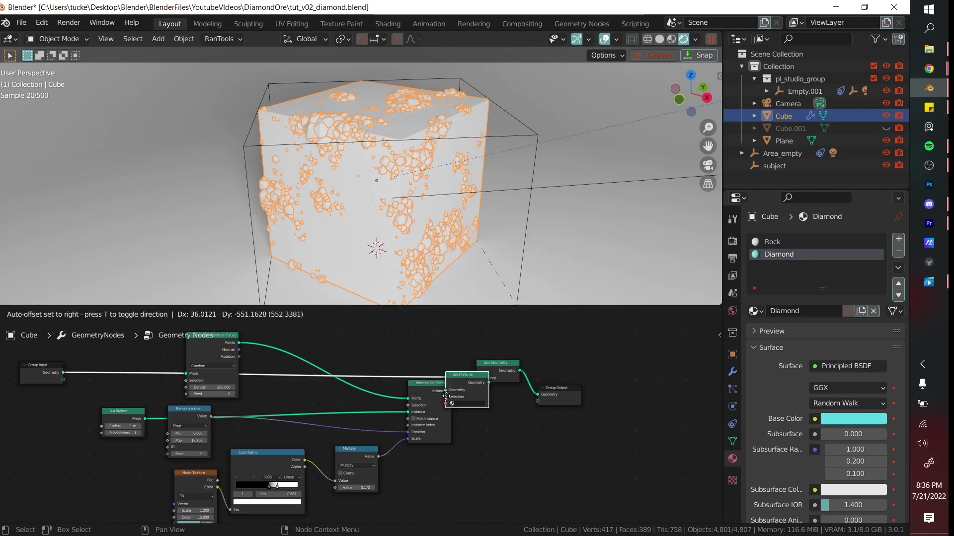
pyautogui.click(481, 406)
pyautogui.scroll(3, 481, 405)
pyautogui.moveTo(486, 403); pyautogui.dragTo(430, 433, button='middle')
pyautogui.moveTo(471, 450); pyautogui.dragTo(413, 365)
# Duplicate the Set Material node and insert the copy between Instance on Points and Join Geometry.
pyautogui.scroll(-3, 462, 389)
pyautogui.moveTo(478, 413); pyautogui.dragTo(427, 388, button='middle')
pyautogui.hotkey('shift', 'd')
pyautogui.click(507, 431)
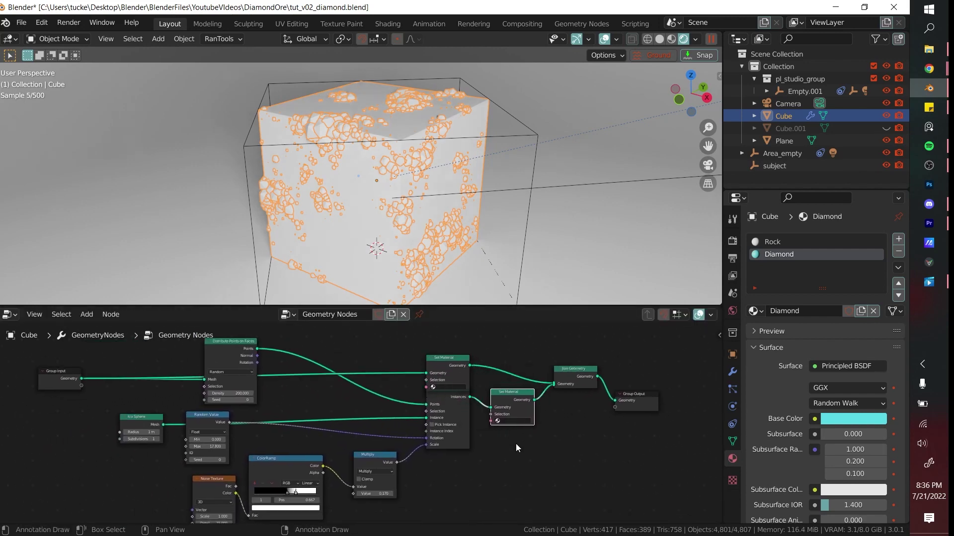
# Move the cube geometry's Set Material node so it sits above the one for the gem instances.
pyautogui.click(460, 357)
pyautogui.moveTo(460, 356); pyautogui.dragTo(528, 342)
pyautogui.scroll(2, 573, 355)
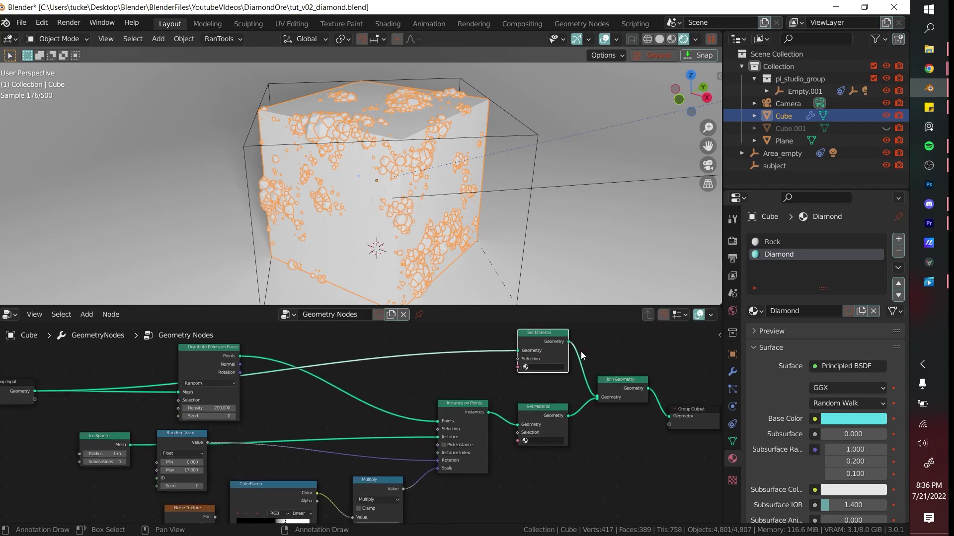
# Assign Rock to the cube geometry's Set Material node and Diamond to the gem instances' one, and check the cube.
pyautogui.moveTo(525, 386); pyautogui.dragTo(404, 403, button='middle')
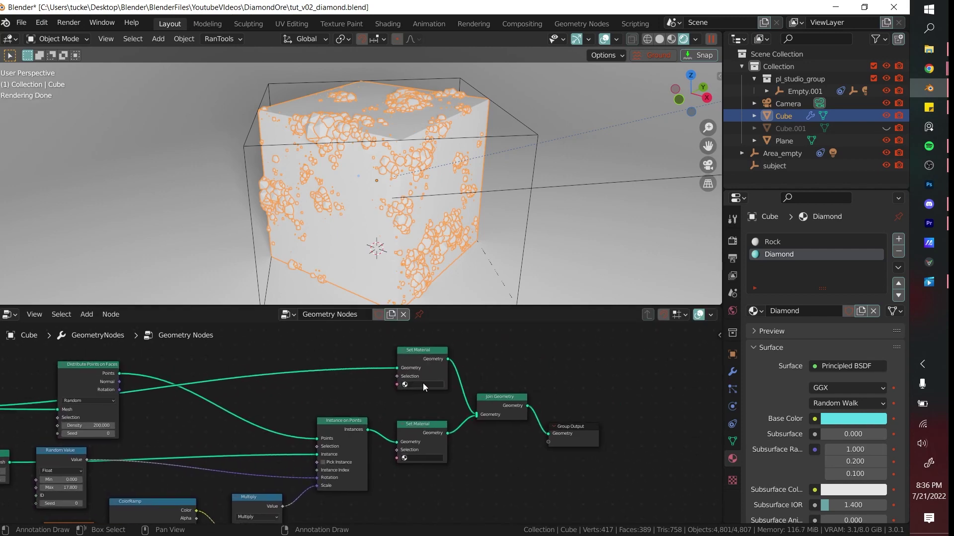
pyautogui.click(423, 384)
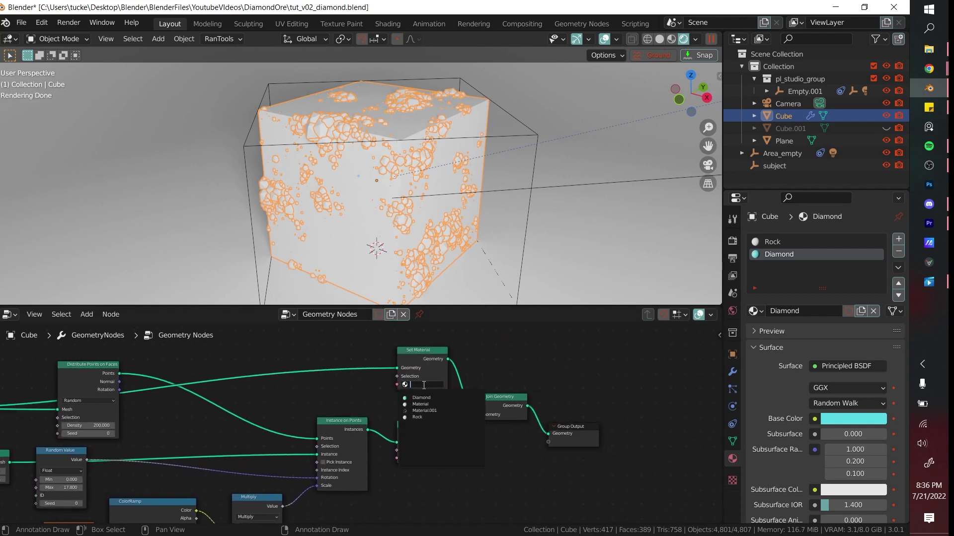
pyautogui.click(434, 417)
pyautogui.scroll(4, 489, 384)
pyautogui.moveTo(489, 384); pyautogui.dragTo(464, 362, button='middle')
pyautogui.click(422, 449)
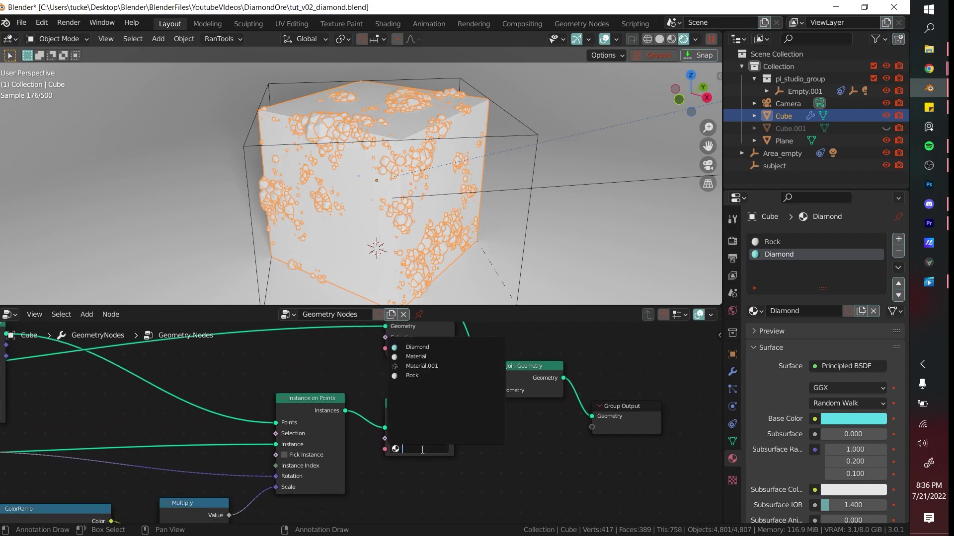
pyautogui.click(430, 348)
pyautogui.click(604, 204)
pyautogui.moveTo(604, 204); pyautogui.dragTo(437, 154, button='middle')
pyautogui.click(429, 143)
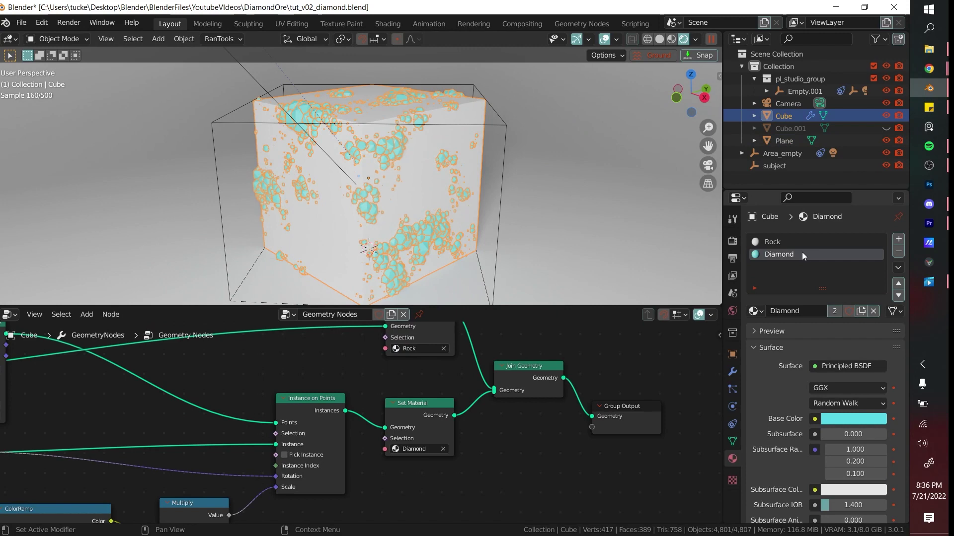
# Show the Diamond material in the Shader Editor and set its Principled BSDF Transmission to 1.000.
pyautogui.click(10, 314)
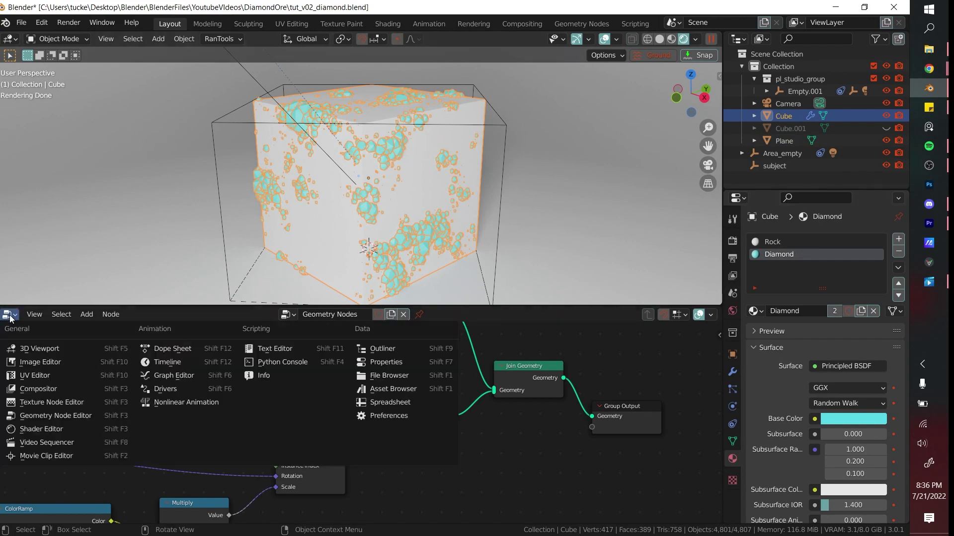
pyautogui.click(49, 430)
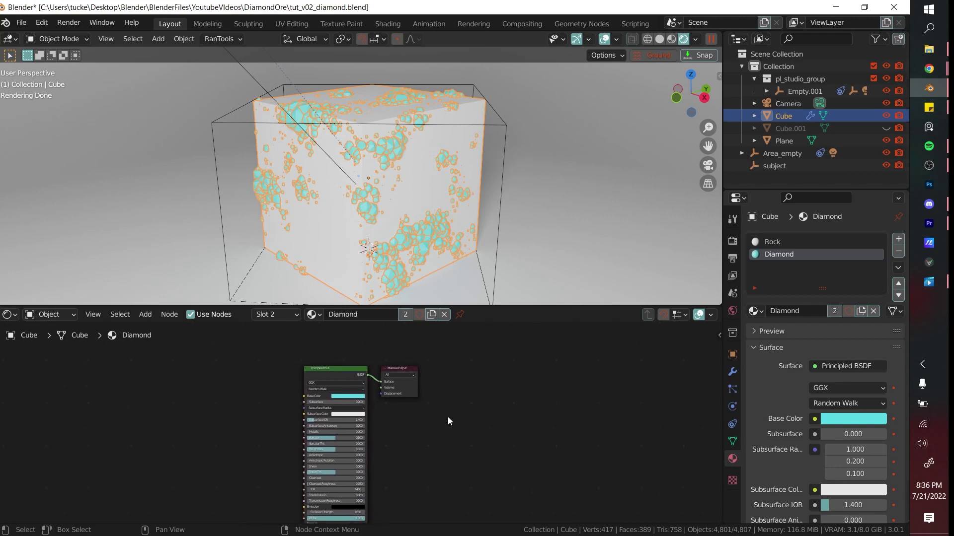
pyautogui.scroll(2, 448, 416)
pyautogui.moveTo(451, 416); pyautogui.dragTo(508, 422, button='middle')
pyautogui.scroll(1, 508, 423)
pyautogui.moveTo(503, 485); pyautogui.dragTo(480, 396, button='middle')
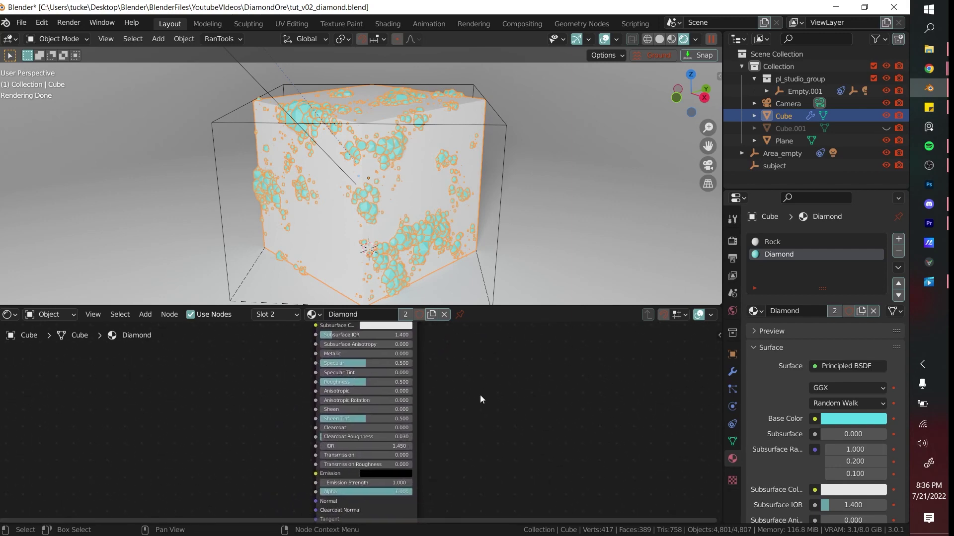
pyautogui.scroll(4, 480, 395)
pyautogui.moveTo(340, 467); pyautogui.dragTo(467, 467)
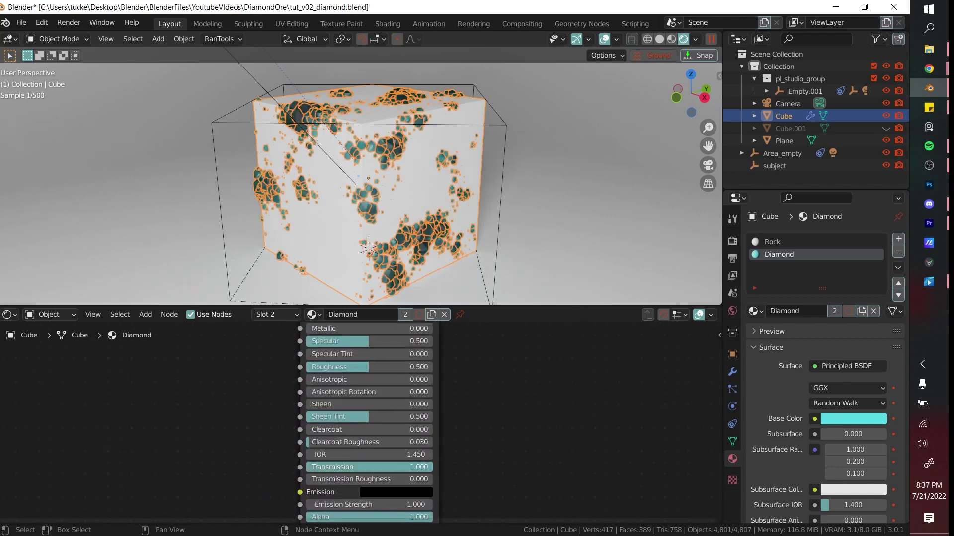
# Lower the Diamond material's Roughness to about 0.104 and hide the viewport overlays.
pyautogui.moveTo(506, 409); pyautogui.dragTo(495, 484, button='middle')
pyautogui.click(452, 187)
pyautogui.click(452, 187)
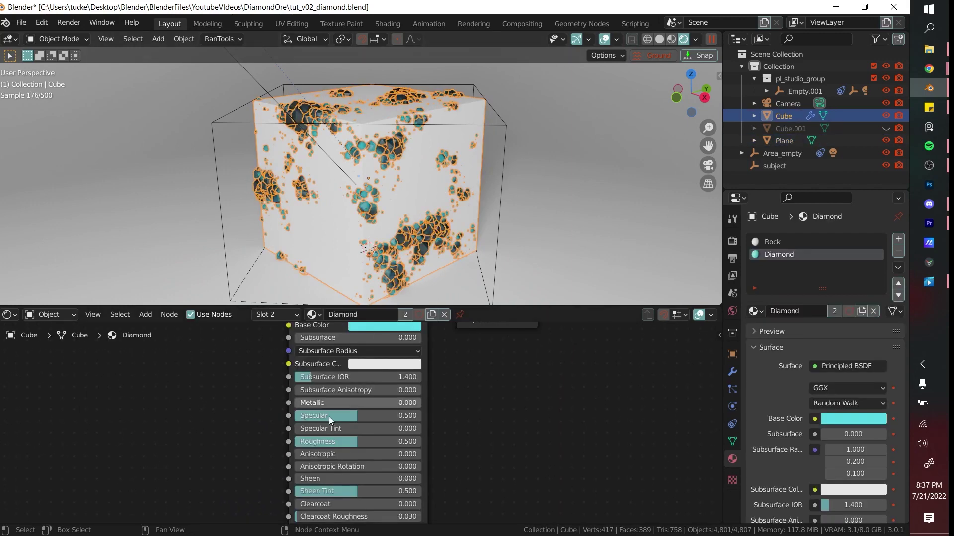
pyautogui.moveTo(353, 441); pyautogui.dragTo(307, 441)
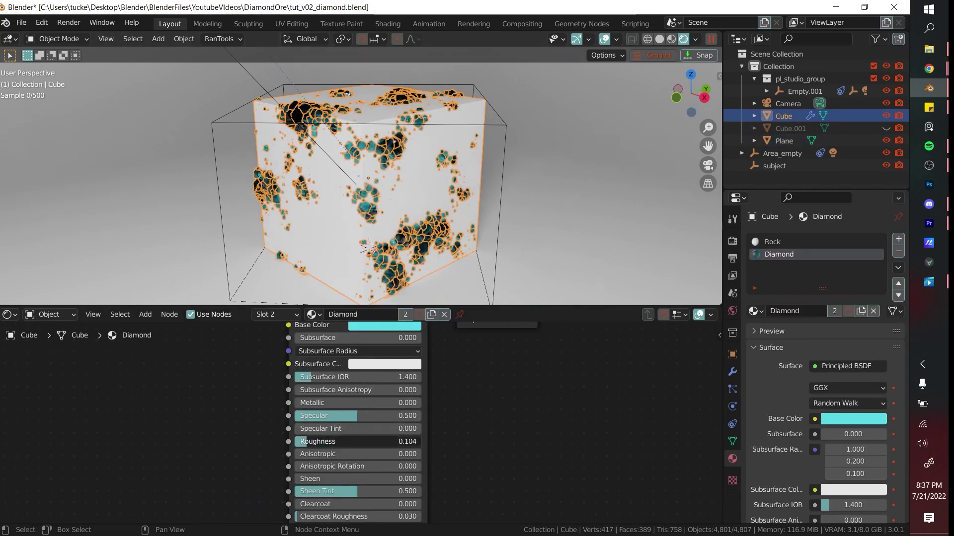
pyautogui.click(604, 39)
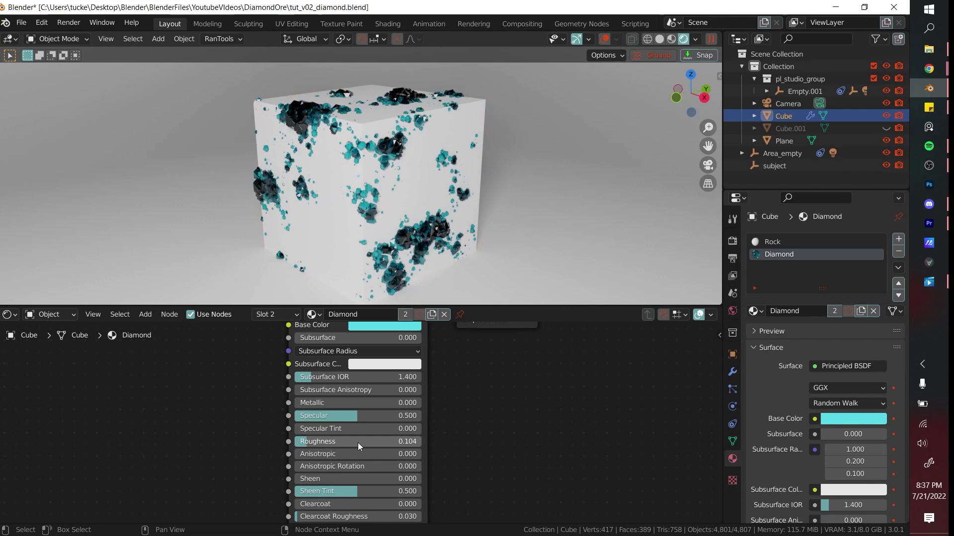
# Try an IOR of 0.650 on the Diamond shader and restore it to 1.450.
pyautogui.scroll(-2, 360, 442)
pyautogui.moveTo(429, 423); pyautogui.dragTo(431, 365, button='middle')
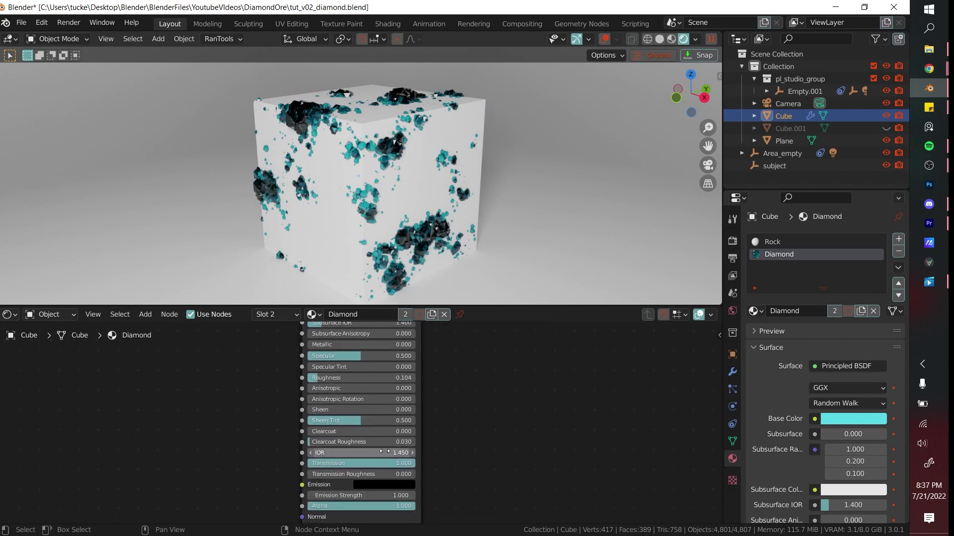
pyautogui.moveTo(382, 453); pyautogui.dragTo(347, 452)
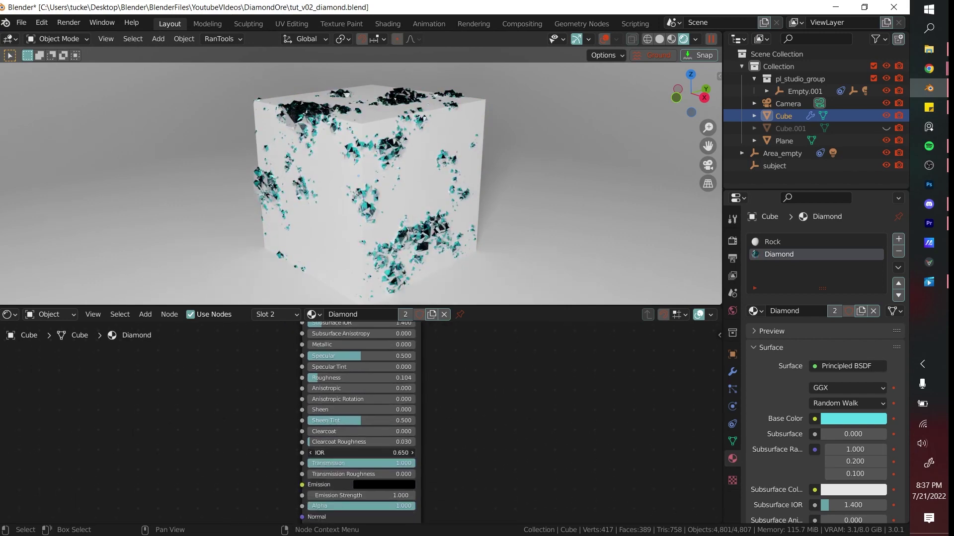
pyautogui.click(381, 451)
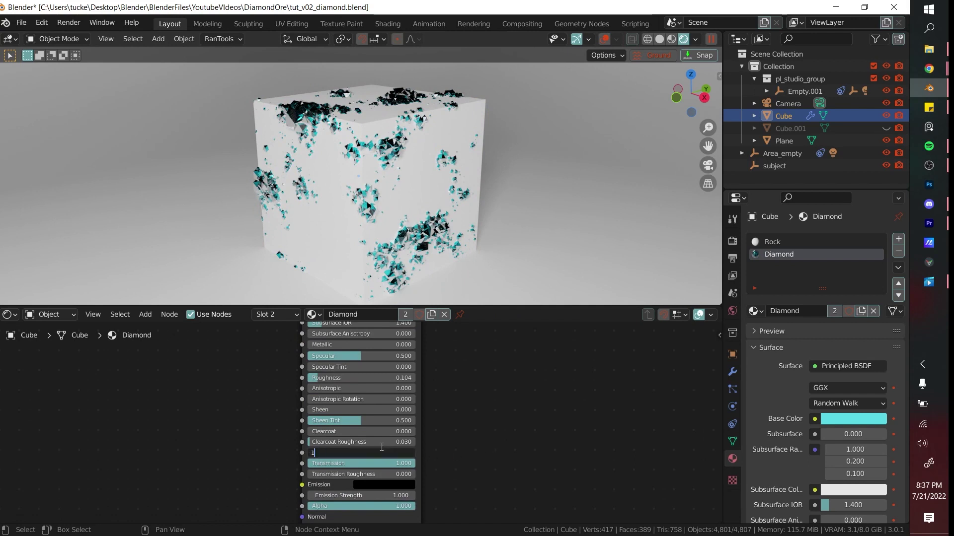
pyautogui.press('Return')
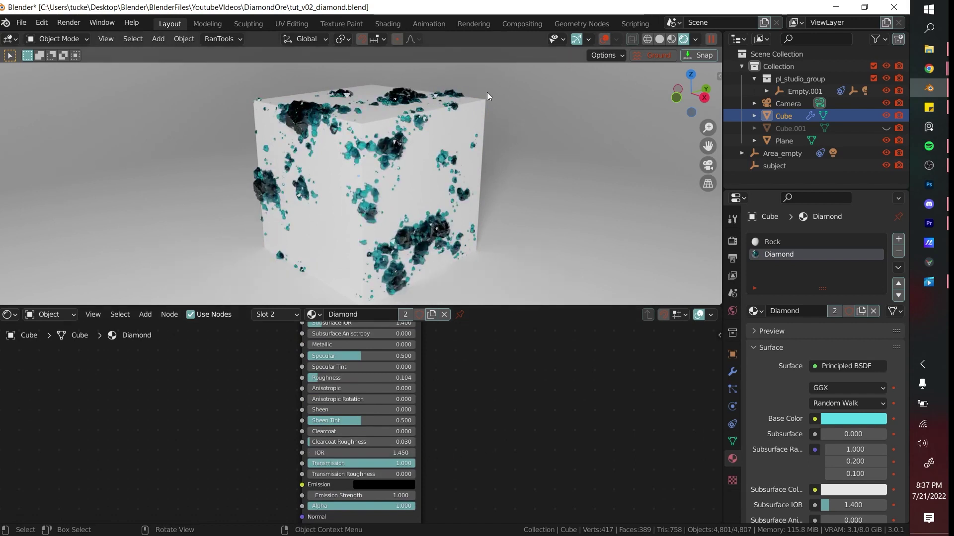
# Lower the Diamond shader's IOR to 0.760 and check the gems on the cube.
pyautogui.scroll(2, 481, 155)
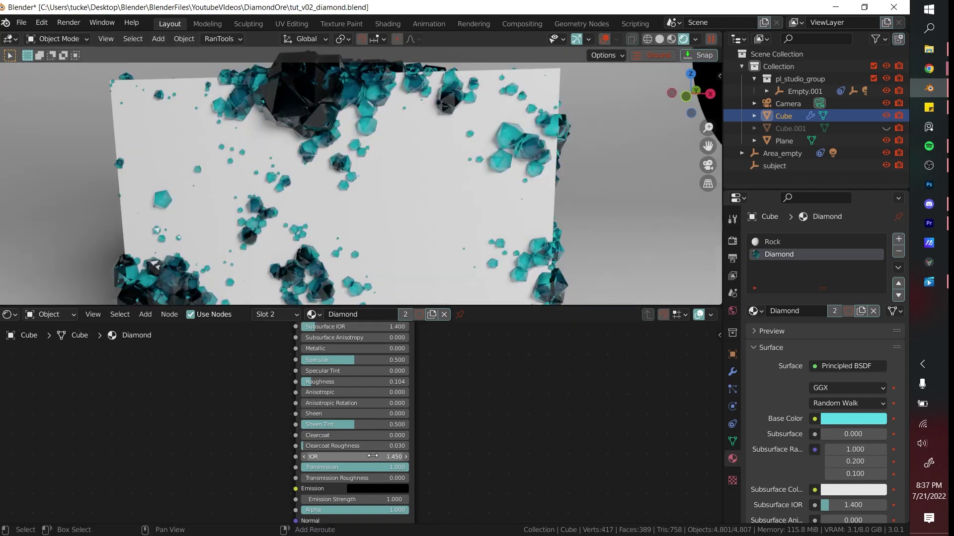
pyautogui.moveTo(373, 456); pyautogui.dragTo(327, 456)
pyautogui.scroll(-4, 572, 268)
pyautogui.moveTo(573, 268); pyautogui.dragTo(478, 200, button='middle')
pyautogui.scroll(2, 464, 246)
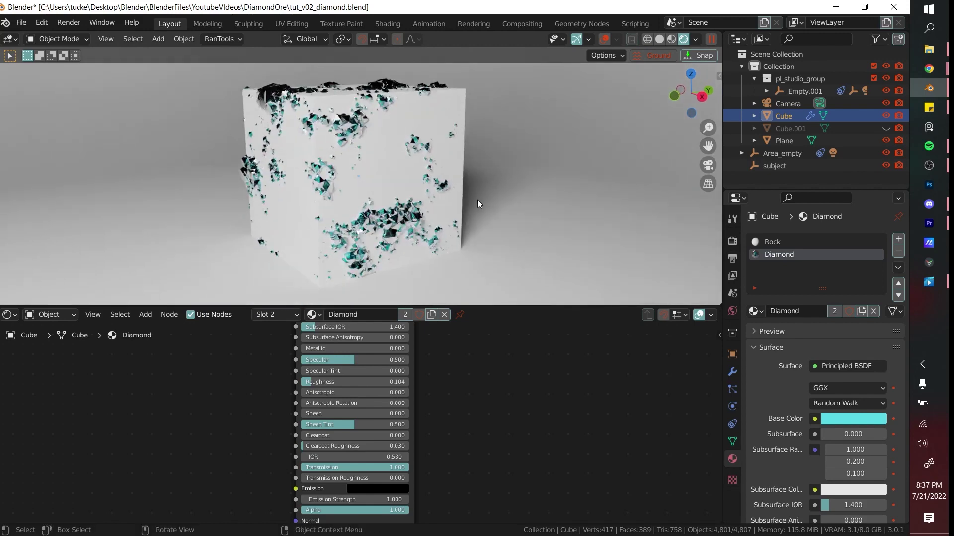
pyautogui.moveTo(355, 457); pyautogui.dragTo(366, 457)
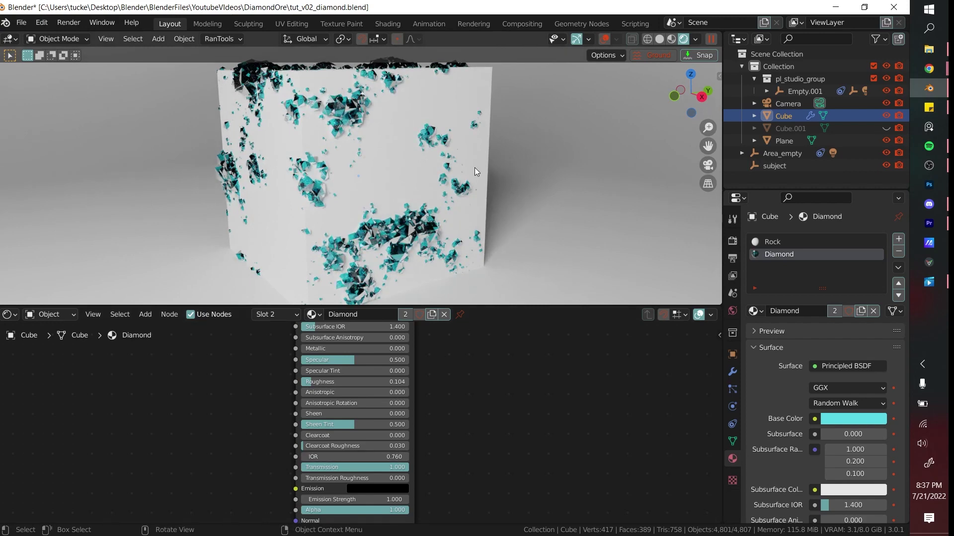
pyautogui.scroll(-1, 475, 168)
pyautogui.moveTo(475, 168); pyautogui.dragTo(574, 174, button='middle')
# Switch to the Rock material and add a ColorRamp node beside its Principled BSDF.
pyautogui.click(776, 243)
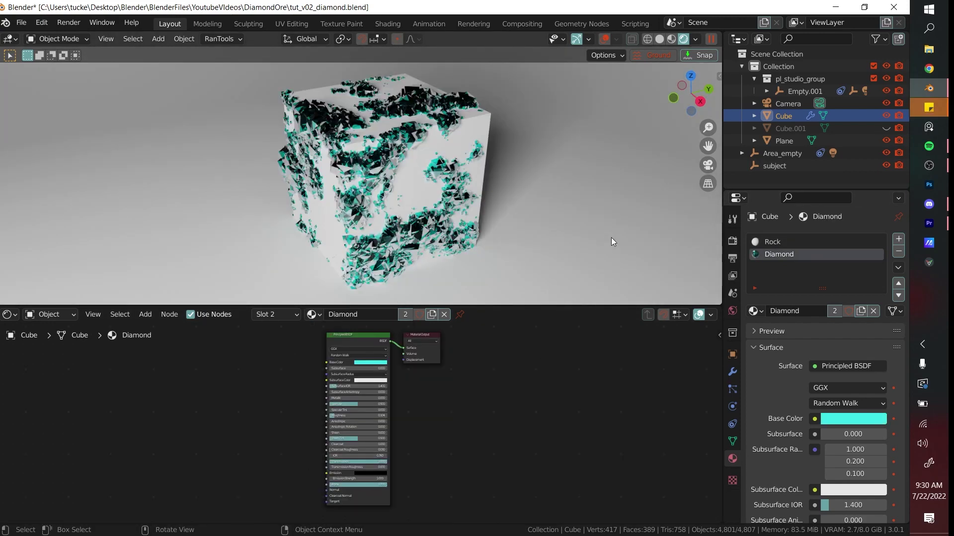
pyautogui.click(771, 243)
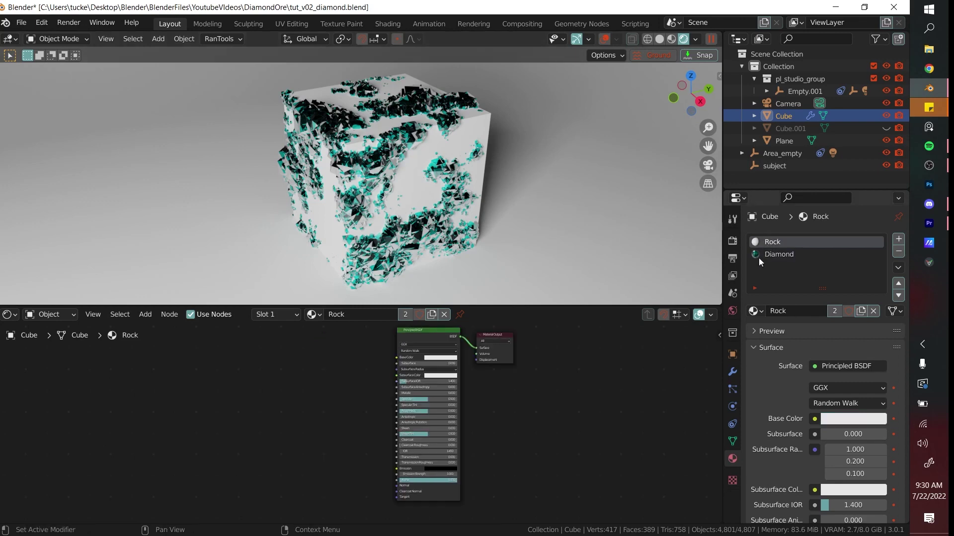
pyautogui.scroll(3, 554, 352)
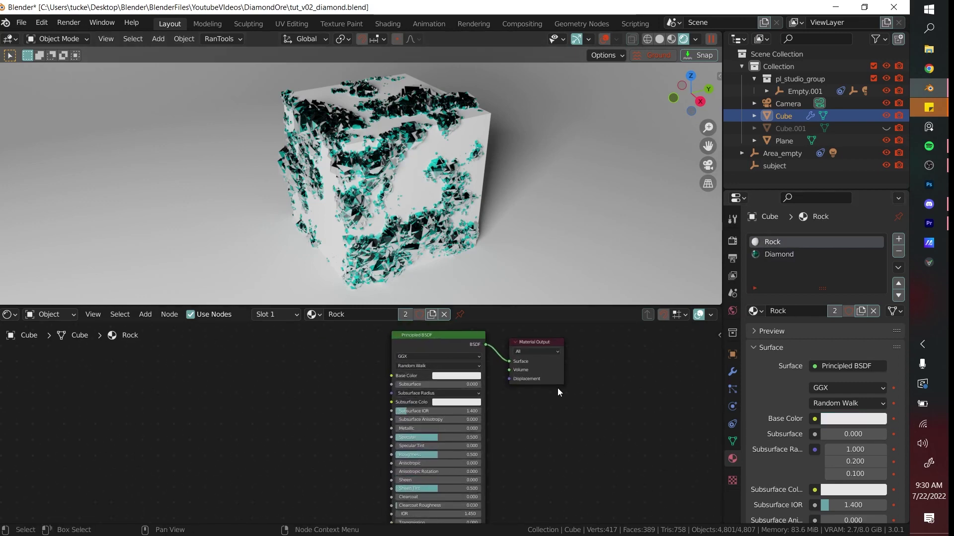
pyautogui.moveTo(317, 371); pyautogui.dragTo(309, 369, button='middle')
pyautogui.hotkey('shift', 'a')
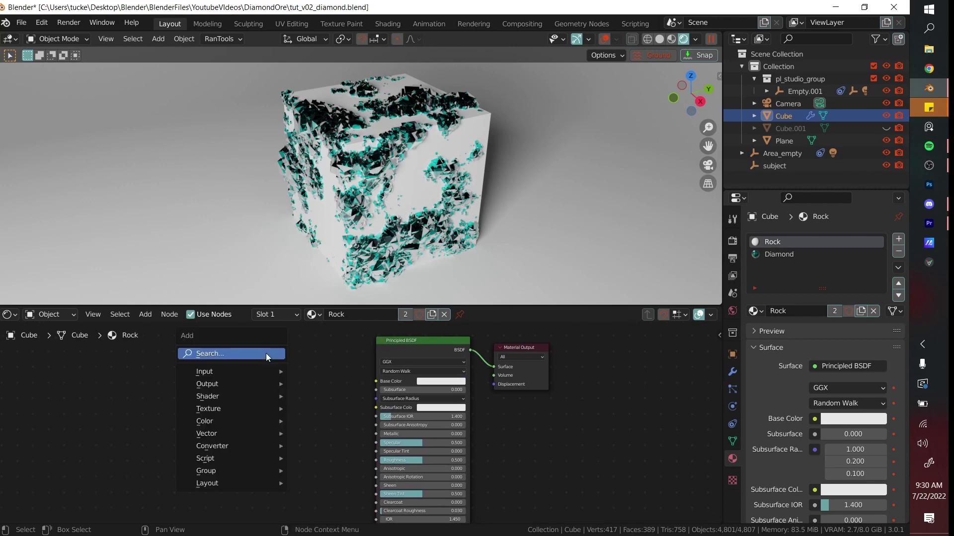
pyautogui.write('colo')
pyautogui.click(309, 378)
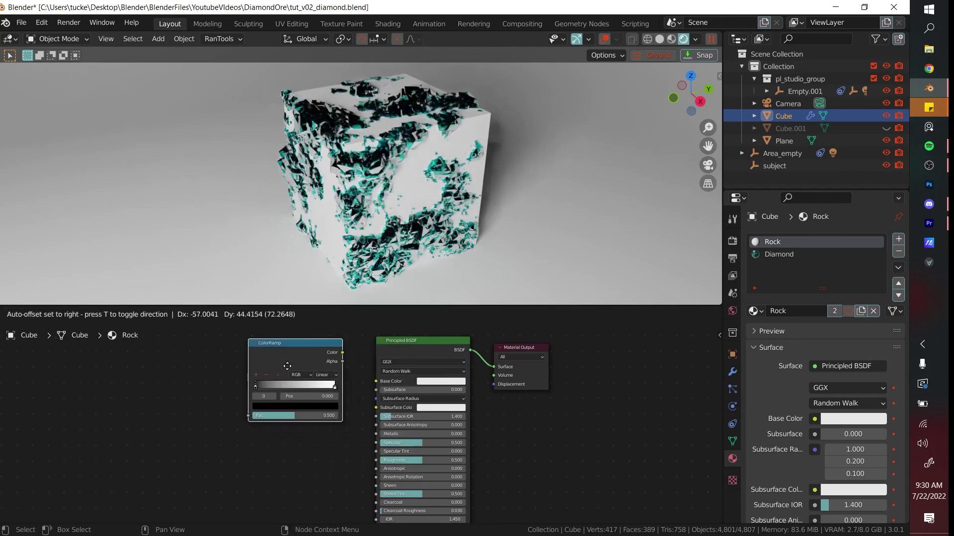
pyautogui.click(300, 378)
# Add a Voronoi Texture node before the ColorRamp and preview its output on the cube.
pyautogui.hotkey('shift', 'a')
pyautogui.click(205, 359)
pyautogui.write('vor')
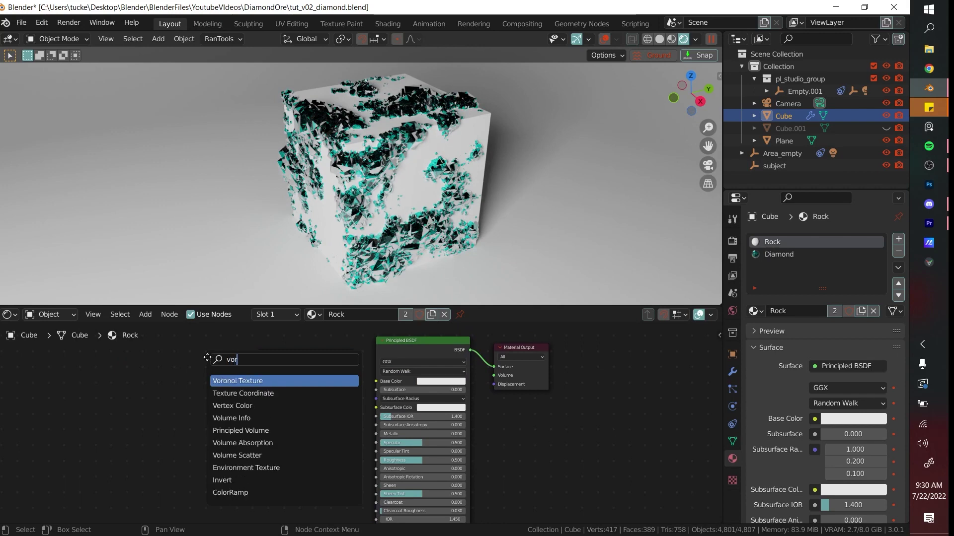
pyautogui.press('Return')
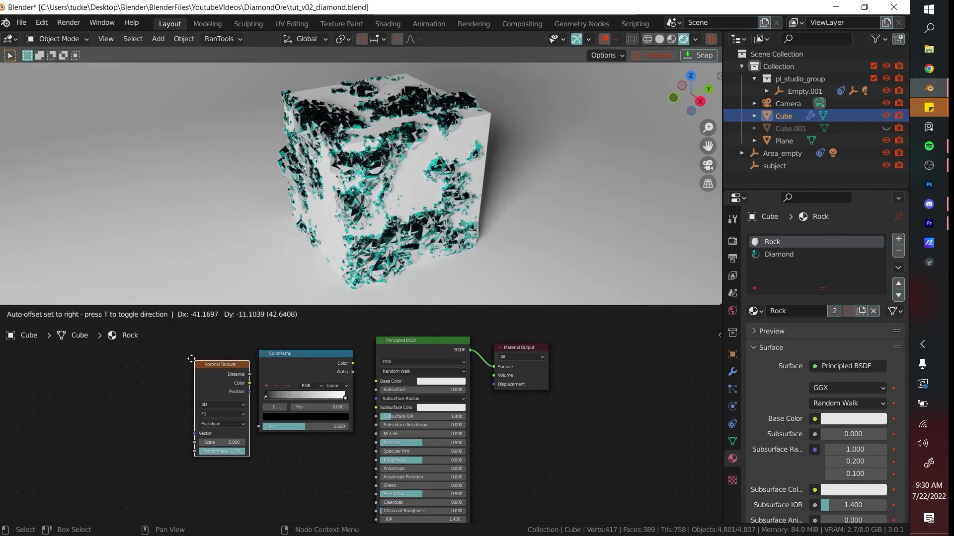
pyautogui.click(192, 359)
pyautogui.keyDown('ctrl'); pyautogui.keyDown('shift'); pyautogui.click(211, 369); pyautogui.keyUp('shift'); pyautogui.keyUp('ctrl')
pyautogui.scroll(2, 451, 210)
pyautogui.moveTo(451, 210); pyautogui.dragTo(419, 136, button='middle')
pyautogui.scroll(2, 419, 136)
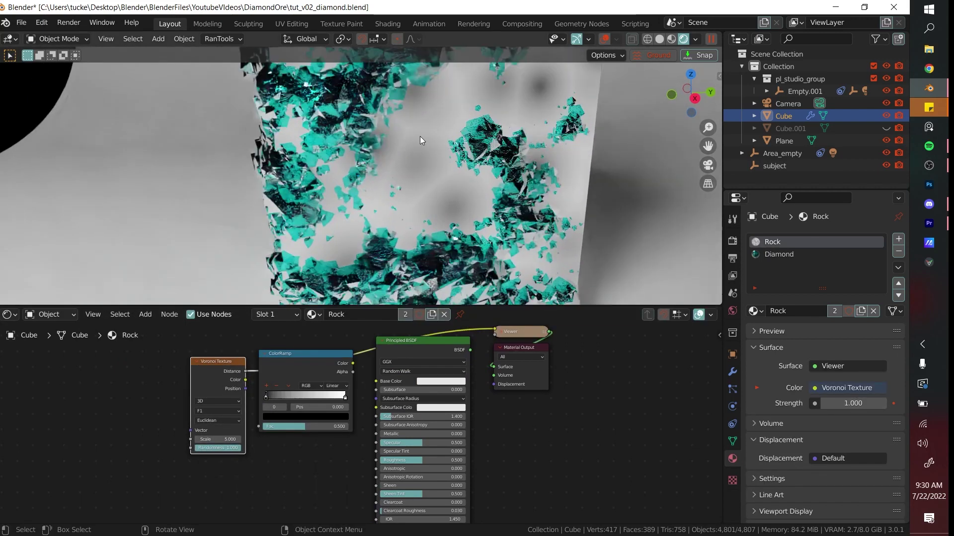
# Set the Voronoi Texture's feature output to Distance to Edge and check the cracked pattern.
pyautogui.click(216, 411)
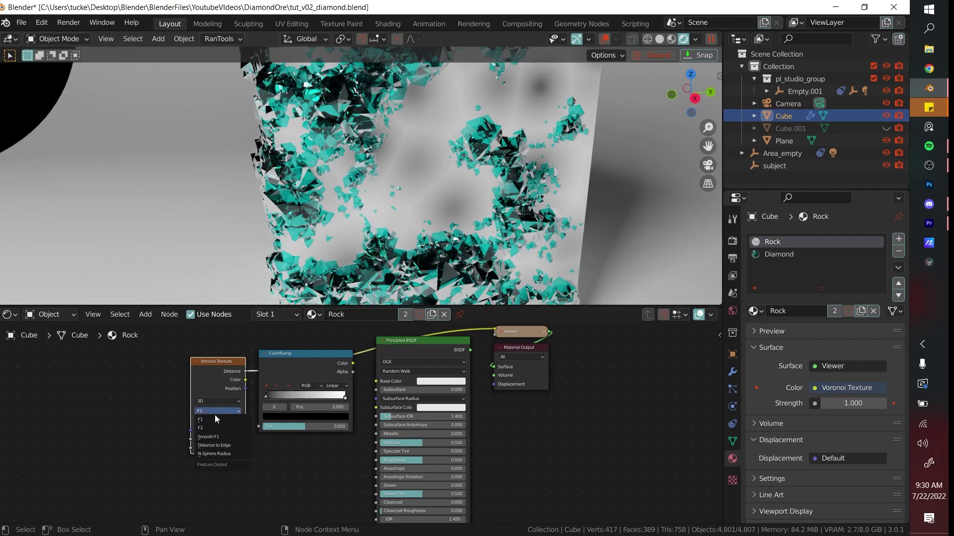
pyautogui.click(223, 445)
pyautogui.scroll(-6, 419, 202)
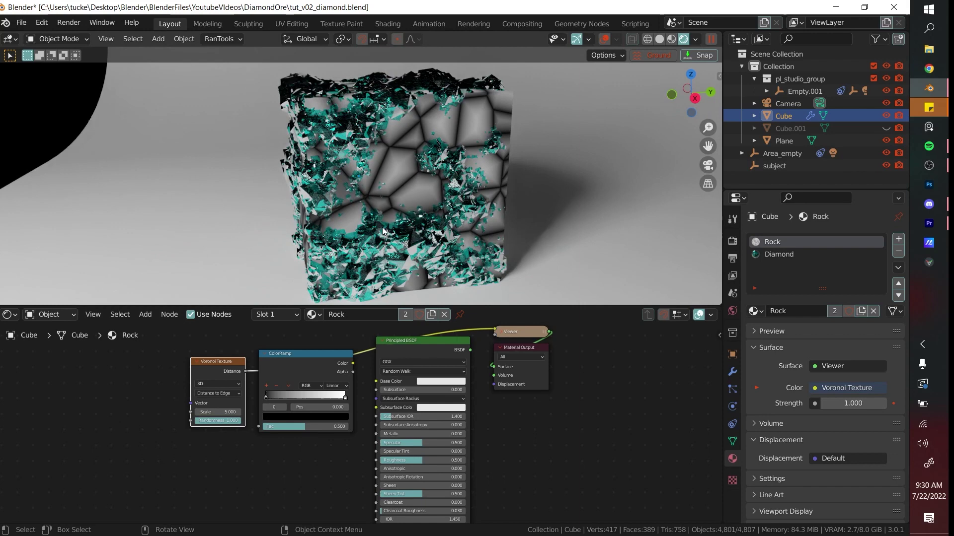
pyautogui.scroll(1, 322, 403)
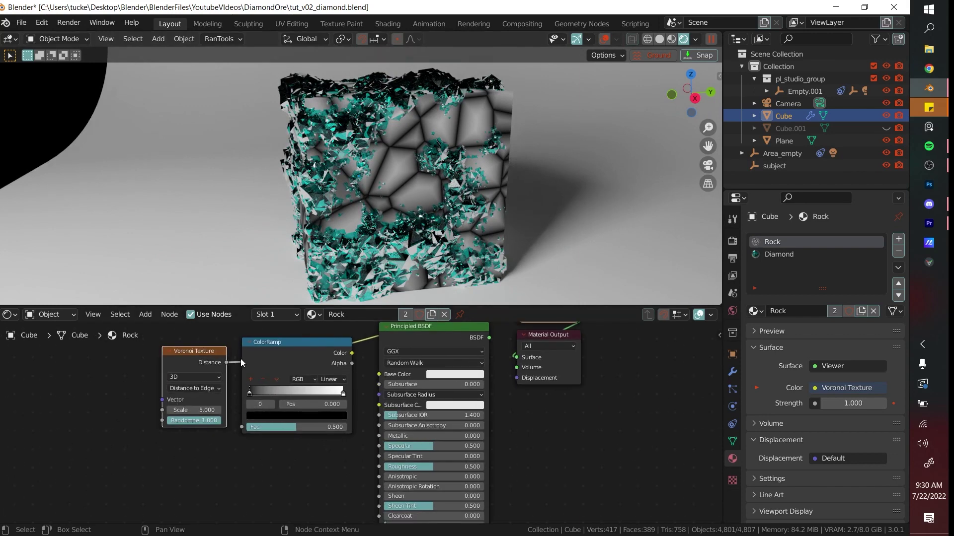
# Feed the Voronoi Distance through the ColorRamp into the Principled BSDF Base Color and output the full shader again.
pyautogui.moveTo(225, 363); pyautogui.dragTo(242, 427)
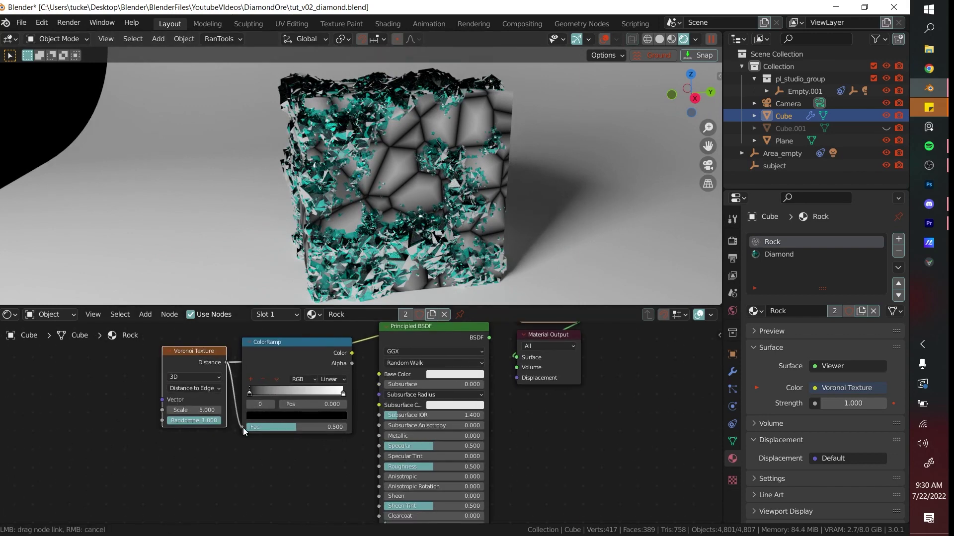
pyautogui.keyDown('ctrl'); pyautogui.keyDown('shift'); pyautogui.click(309, 352); pyautogui.keyUp('shift'); pyautogui.keyUp('ctrl')
pyautogui.moveTo(374, 378); pyautogui.dragTo(363, 389, button='middle')
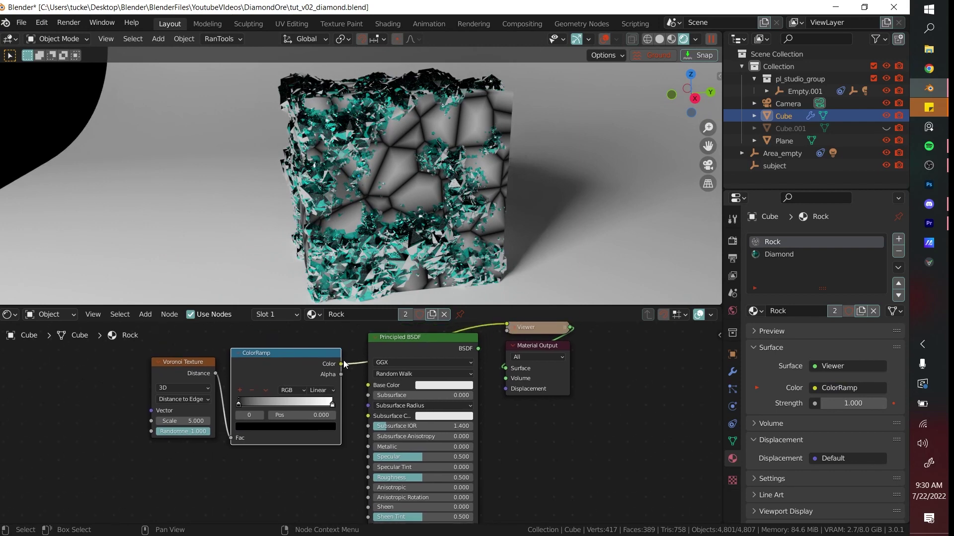
pyautogui.moveTo(341, 364); pyautogui.dragTo(368, 385)
pyautogui.keyDown('ctrl'); pyautogui.keyDown('shift'); pyautogui.click(406, 350); pyautogui.keyUp('shift'); pyautogui.keyUp('ctrl')
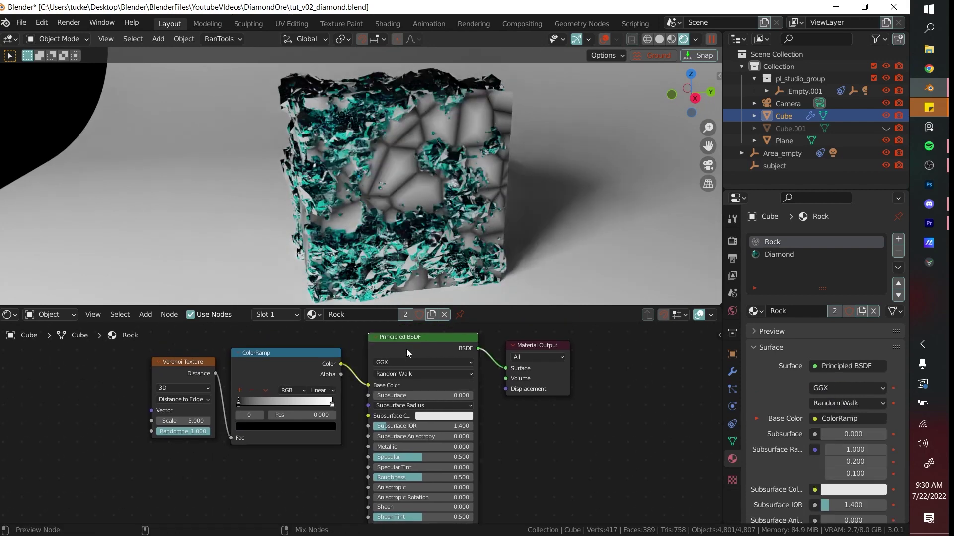
# Lighten the ColorRamp's black stop to a value of about 0.051 and slightly darken its white stop.
pyautogui.moveTo(396, 371); pyautogui.dragTo(379, 387, button='middle')
pyautogui.scroll(4, 353, 422)
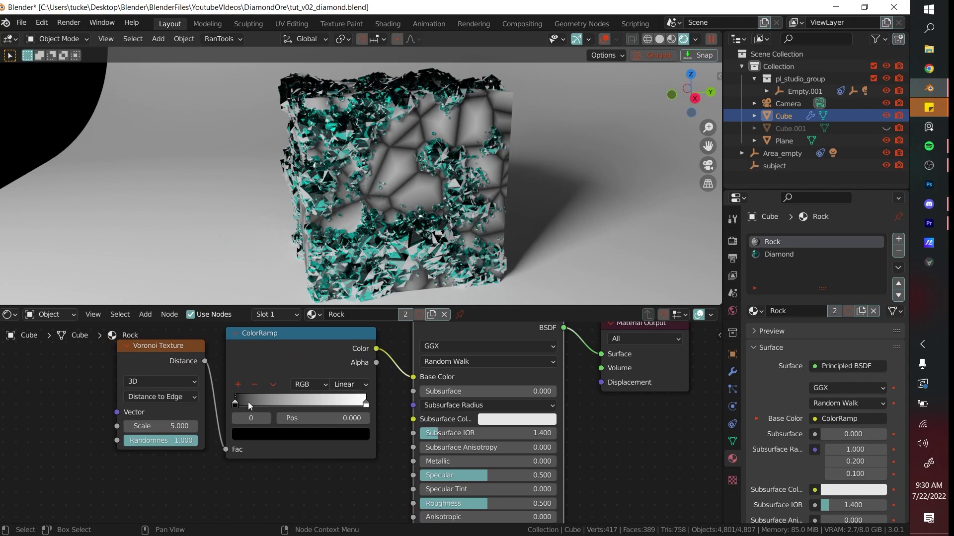
pyautogui.click(234, 402)
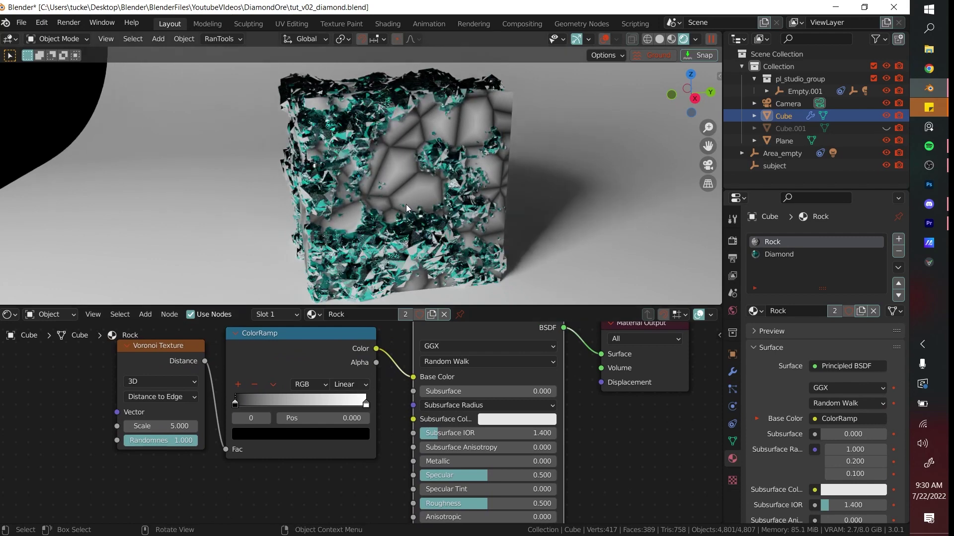
pyautogui.click(266, 432)
pyautogui.moveTo(340, 329); pyautogui.dragTo(339, 324)
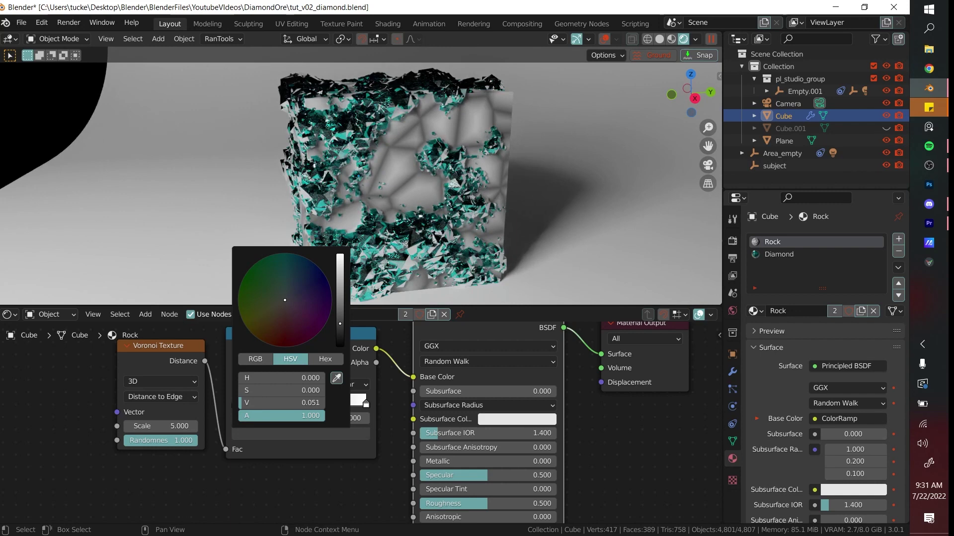
pyautogui.click(365, 405)
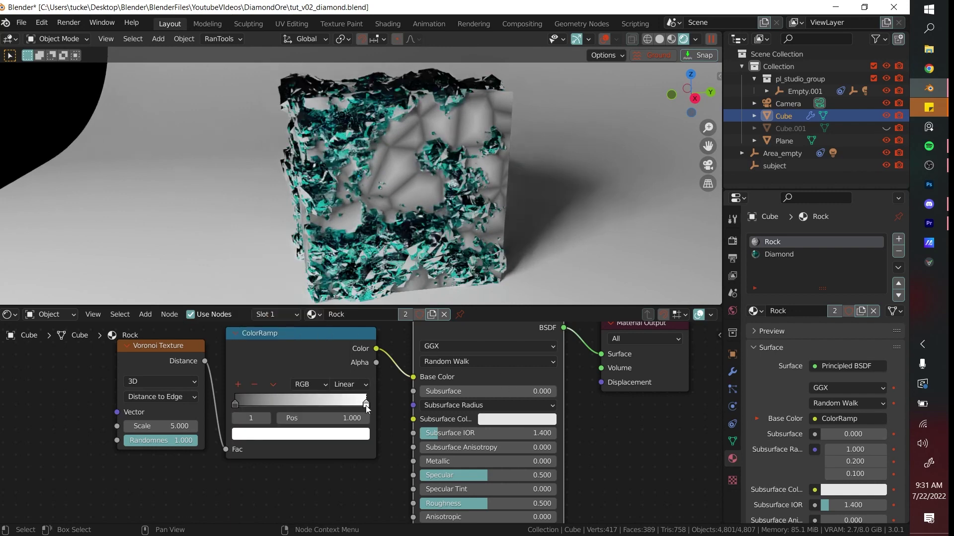
pyautogui.click(347, 434)
pyautogui.moveTo(342, 255); pyautogui.dragTo(339, 262)
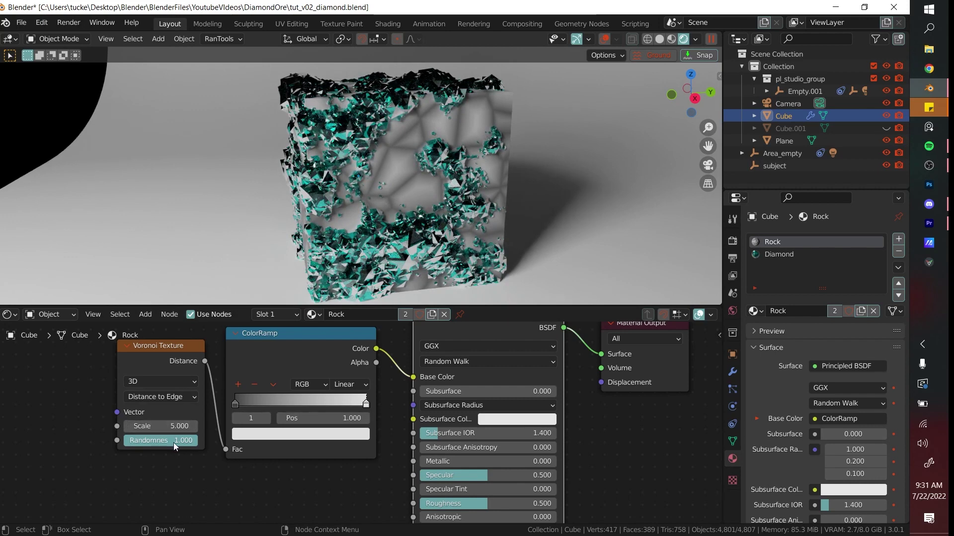
# Set the Rock Voronoi Texture's Randomness to about 0.527 and its Scale to 7.000.
pyautogui.moveTo(183, 440)
pyautogui.mouseDown()
pyautogui.moveTo(128, 440)
pyautogui.moveTo(198, 441)
pyautogui.moveTo(123, 441)
pyautogui.moveTo(164, 441)
pyautogui.moveTo(173, 426)
pyautogui.mouseUp()
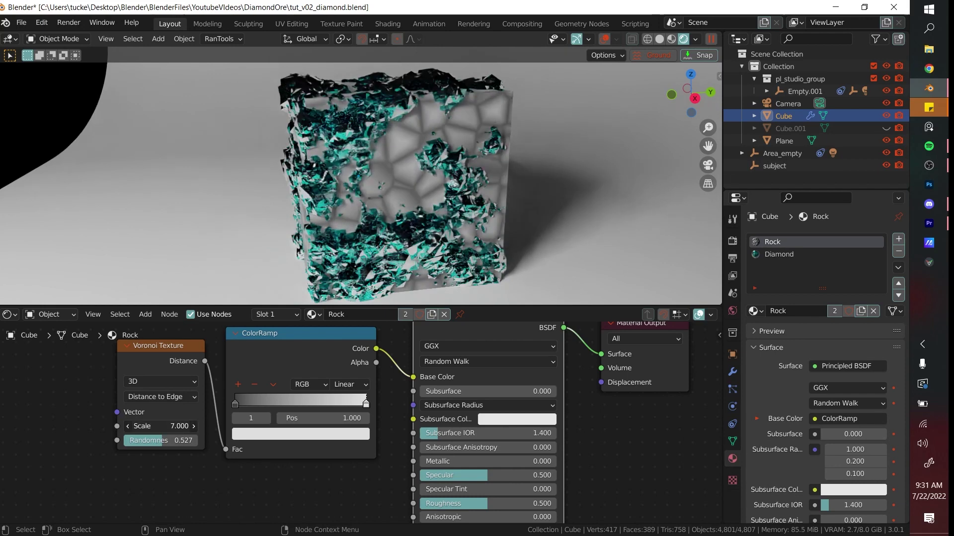
pyautogui.scroll(-1, 392, 404)
pyautogui.keyDown('shift'); pyautogui.moveTo(452, 385); pyautogui.dragTo(464, 363, button='middle'); pyautogui.keyUp('shift')
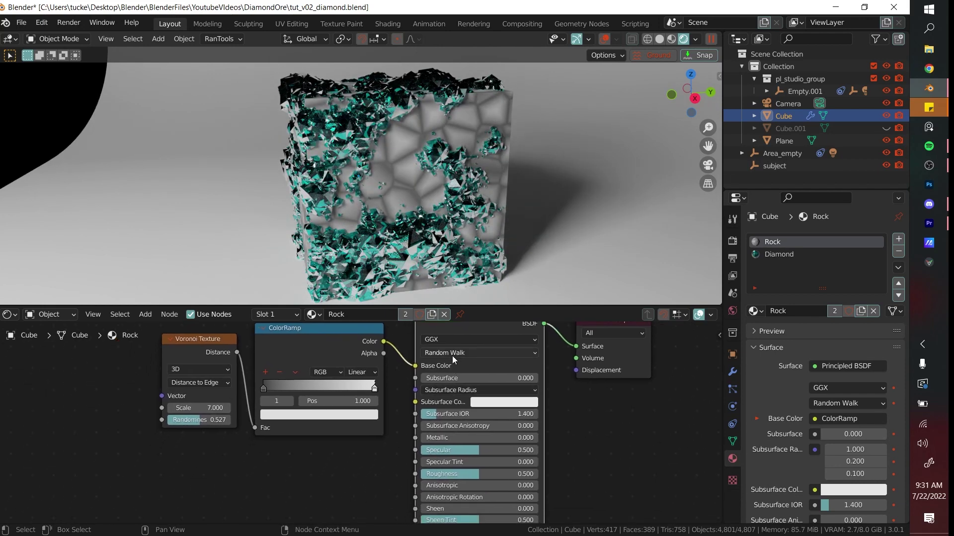
# Add a Bump node below the ColorRamp and connect its Normal output to the Principled BSDF's Normal input.
pyautogui.scroll(-1, 440, 366)
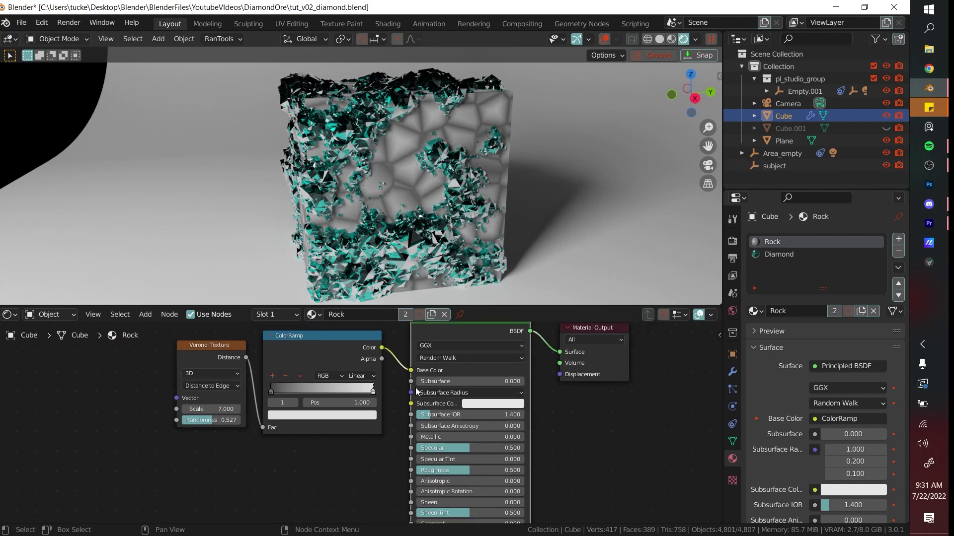
pyautogui.hotkey('shift', 'a')
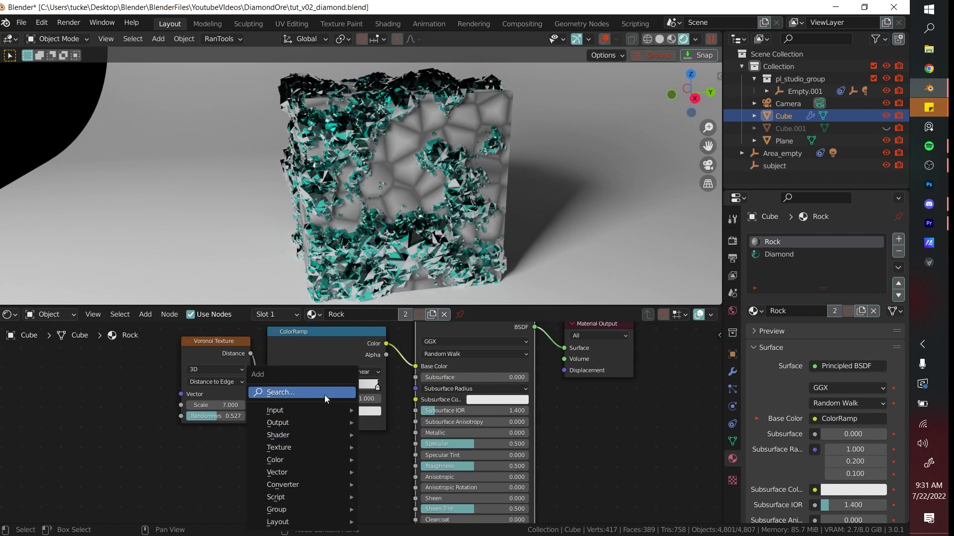
pyautogui.click(323, 395)
pyautogui.write('bum')
pyautogui.click(349, 409)
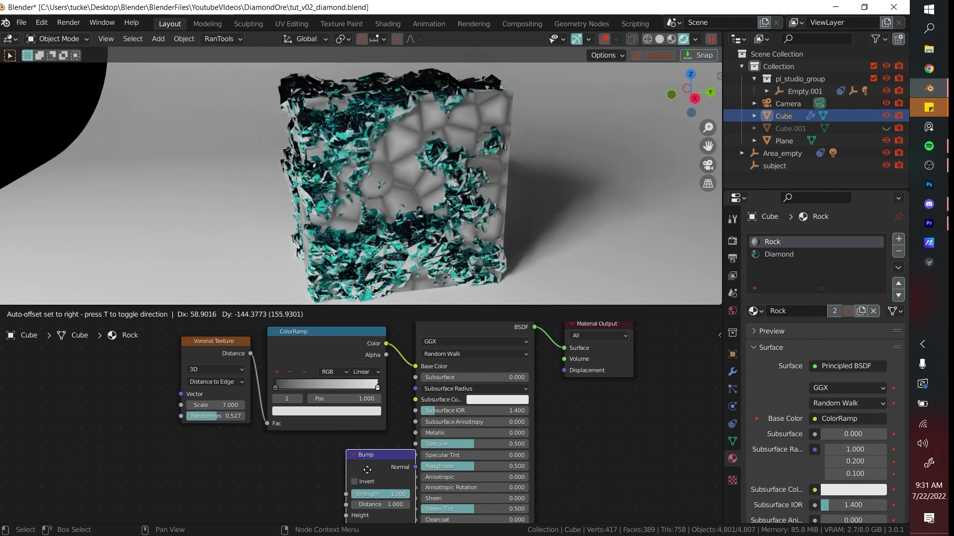
pyautogui.click(337, 482)
pyautogui.moveTo(393, 468); pyautogui.dragTo(394, 391, button='middle')
pyautogui.moveTo(389, 403); pyautogui.dragTo(420, 486)
pyautogui.scroll(-2, 369, 385)
pyautogui.scroll(-3, 370, 383)
pyautogui.moveTo(386, 347); pyautogui.dragTo(389, 425, button='middle')
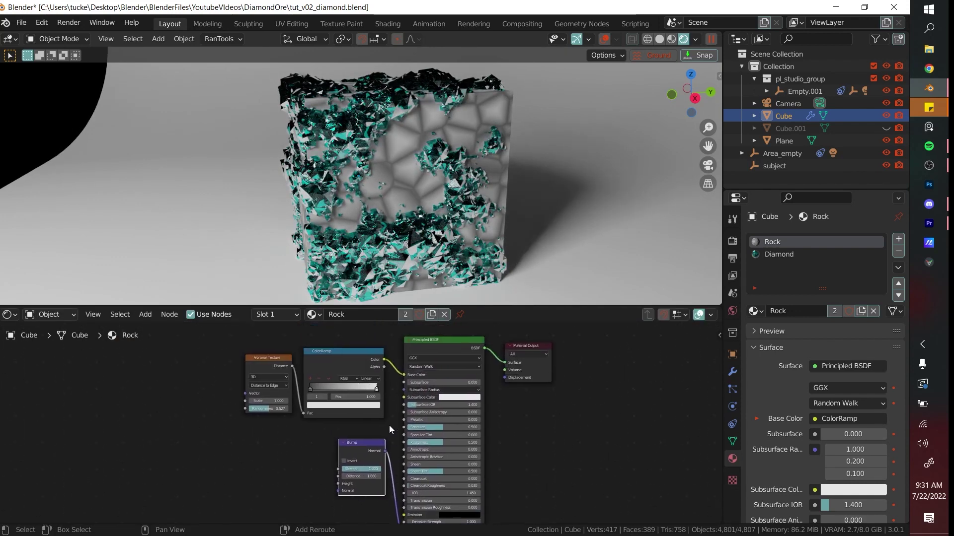
# Connect the ColorRamp's Color output to the Bump node's Height input in the Rock material.
pyautogui.moveTo(383, 360); pyautogui.dragTo(338, 483)
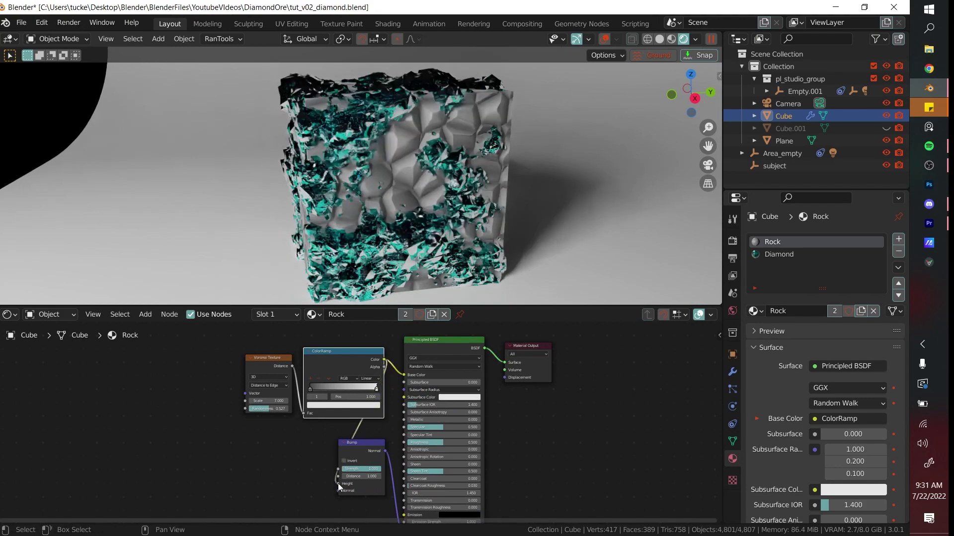
pyautogui.scroll(1, 451, 406)
pyautogui.scroll(1, 478, 233)
pyautogui.moveTo(479, 229); pyautogui.dragTo(502, 243, button='middle')
pyautogui.scroll(-1, 521, 189)
pyautogui.scroll(1, 368, 424)
pyautogui.moveTo(407, 435); pyautogui.dragTo(415, 398, button='middle')
pyautogui.scroll(-3, 415, 398)
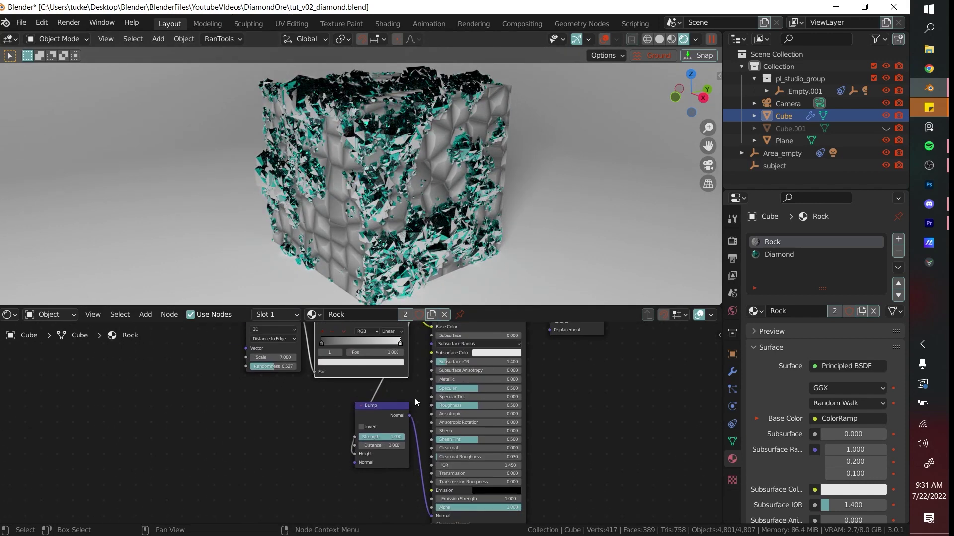
# Tidy the Rock node layout by moving the Bump node lower and shifting the ColorRamp and Voronoi Texture away from the shader.
pyautogui.moveTo(386, 409); pyautogui.dragTo(387, 458)
pyautogui.scroll(-2, 353, 399)
pyautogui.scroll(-1, 353, 398)
pyautogui.moveTo(353, 400); pyautogui.dragTo(313, 363)
pyautogui.scroll(1, 471, 421)
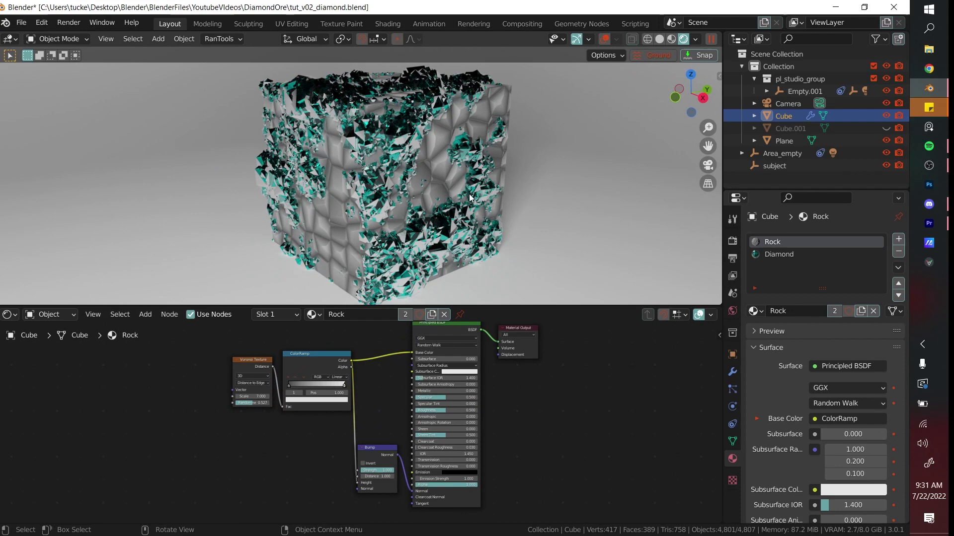
# Add an Invert node between the ColorRamp and the Principled BSDF, above the Bump node.
pyautogui.scroll(5, 548, 118)
pyautogui.scroll(7, 389, 414)
pyautogui.moveTo(389, 414); pyautogui.dragTo(414, 407, button='middle')
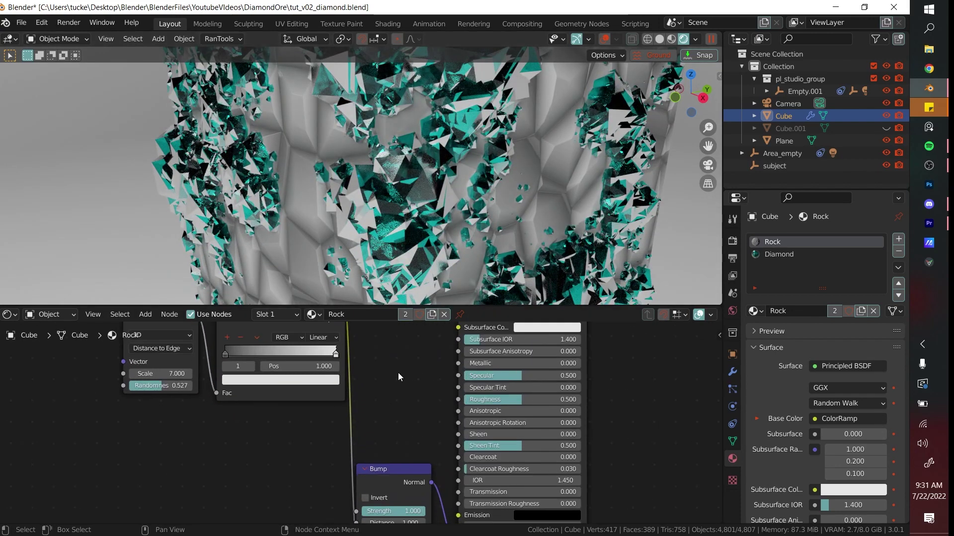
pyautogui.hotkey('shift', 'a')
pyautogui.click(399, 373)
pyautogui.write('inve')
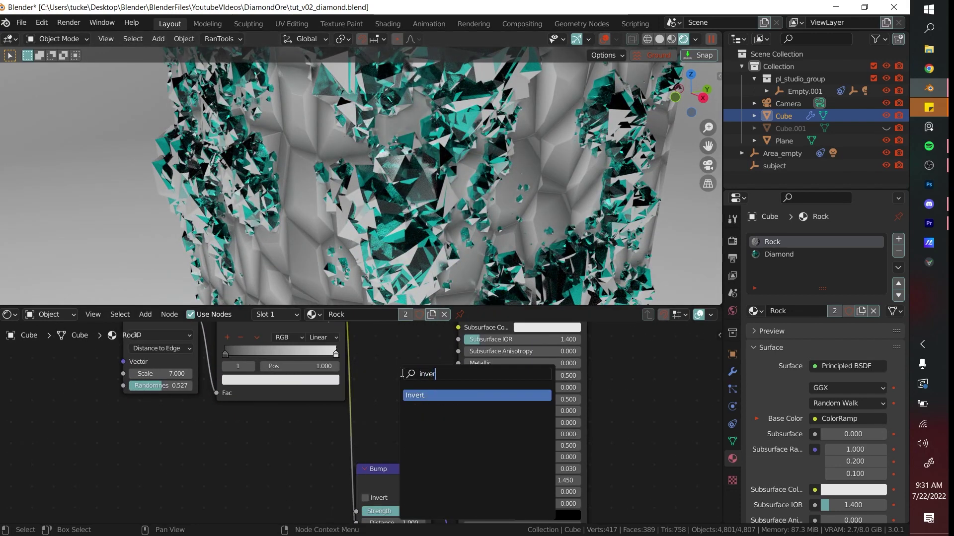
pyautogui.write('r')
pyautogui.click(431, 395)
pyautogui.click(437, 386)
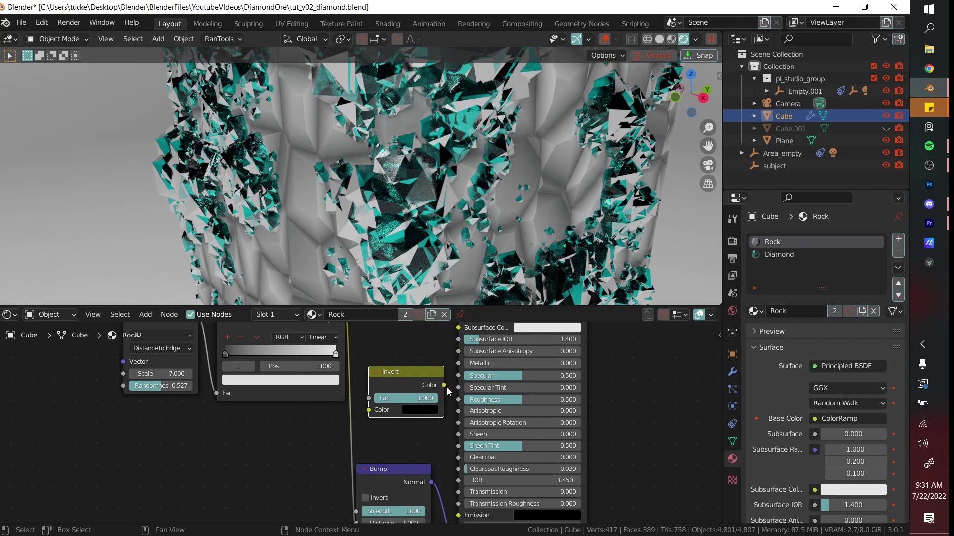
# Feed the ColorRamp's Color through the Invert node into the Principled BSDF's Roughness.
pyautogui.moveTo(445, 386); pyautogui.dragTo(464, 390)
pyautogui.moveTo(465, 376); pyautogui.dragTo(473, 420, button='middle')
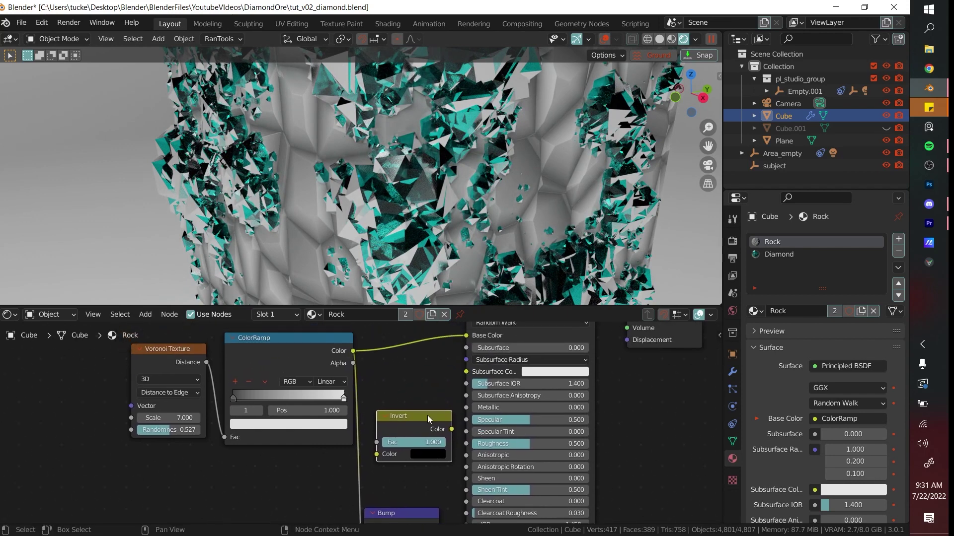
pyautogui.moveTo(434, 423); pyautogui.dragTo(466, 443)
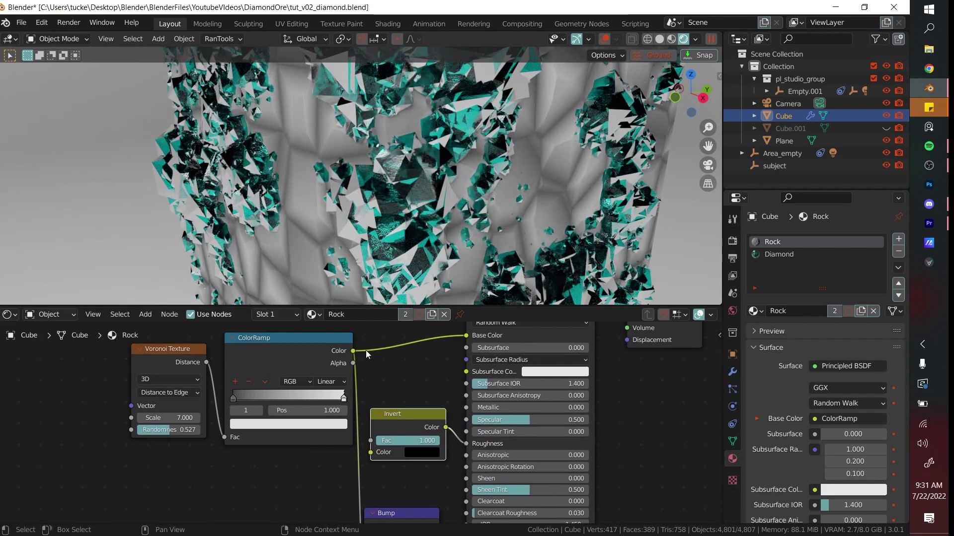
pyautogui.moveTo(353, 352); pyautogui.dragTo(371, 451)
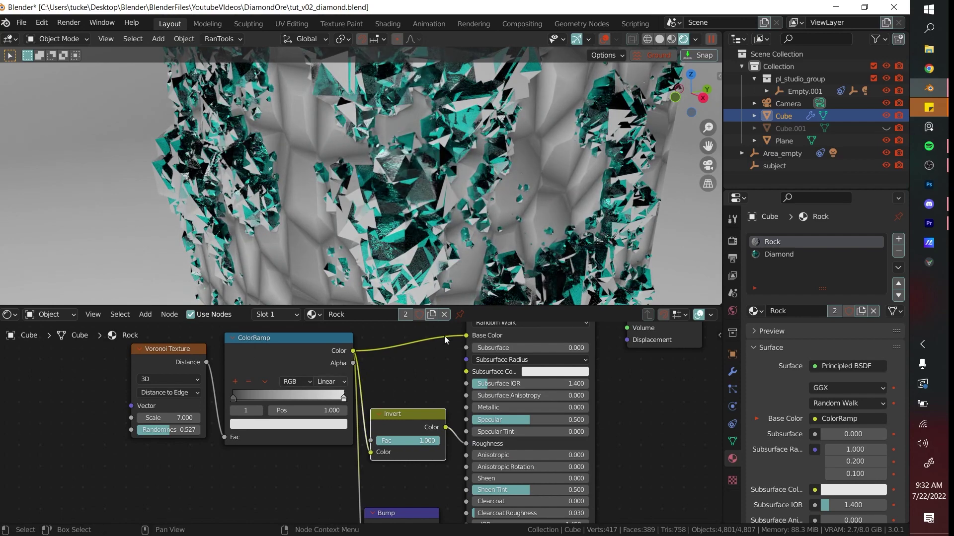
pyautogui.scroll(-2, 472, 227)
pyautogui.scroll(-2, 459, 355)
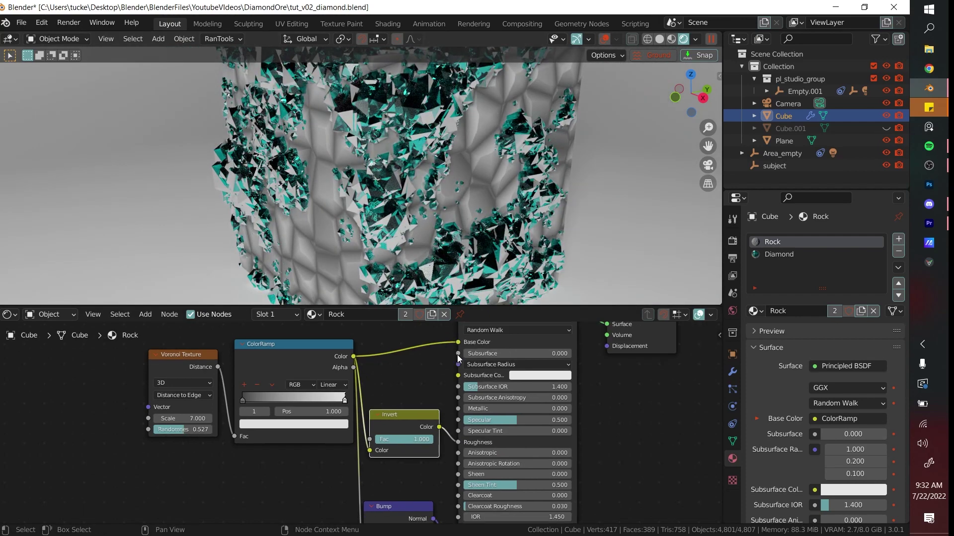
pyautogui.scroll(-2, 503, 192)
pyautogui.moveTo(503, 192); pyautogui.dragTo(480, 175, button='middle')
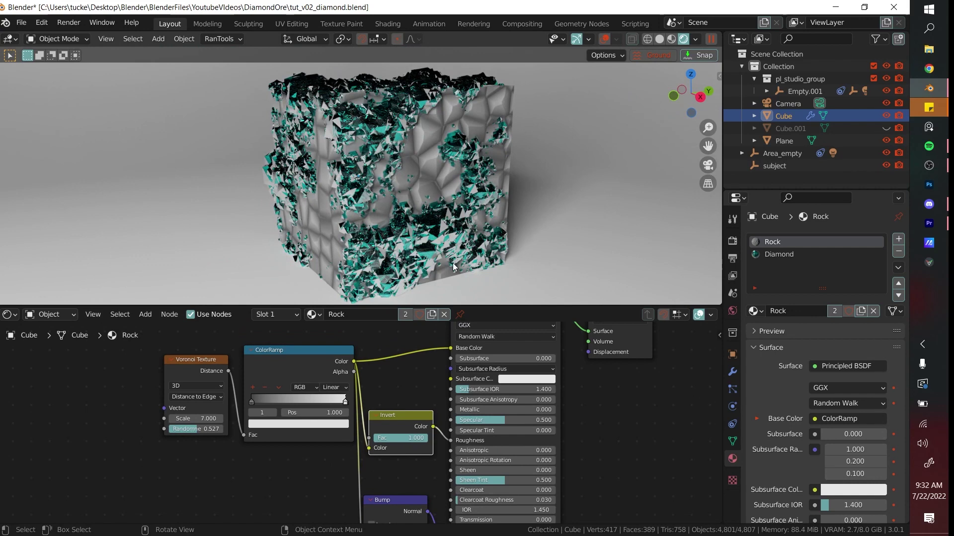
# Slightly darken the ColorRamp's black stop to deepen the rock's cracks.
pyautogui.click(251, 403)
pyautogui.click(273, 424)
pyautogui.moveTo(327, 350); pyautogui.dragTo(327, 353)
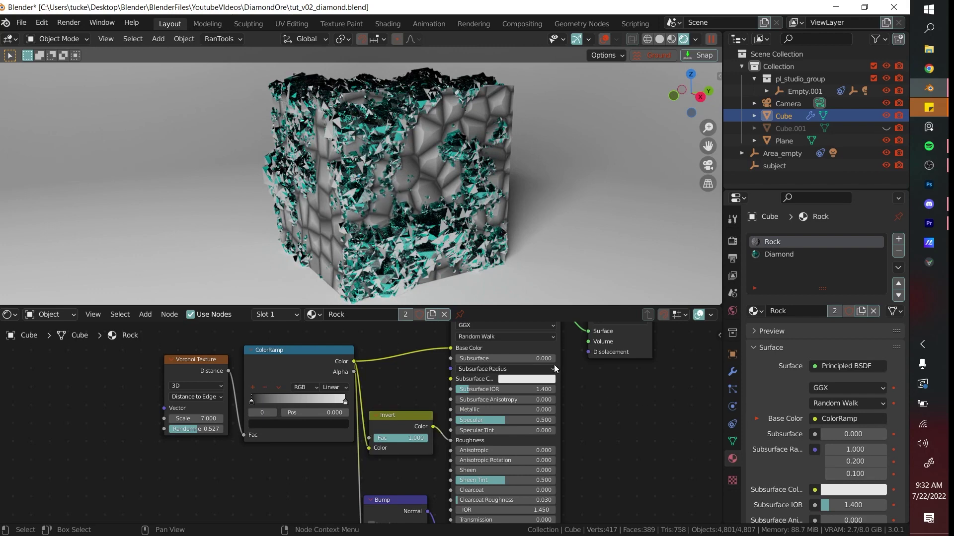
pyautogui.scroll(-1, 506, 198)
pyautogui.moveTo(507, 198); pyautogui.dragTo(476, 210, button='middle')
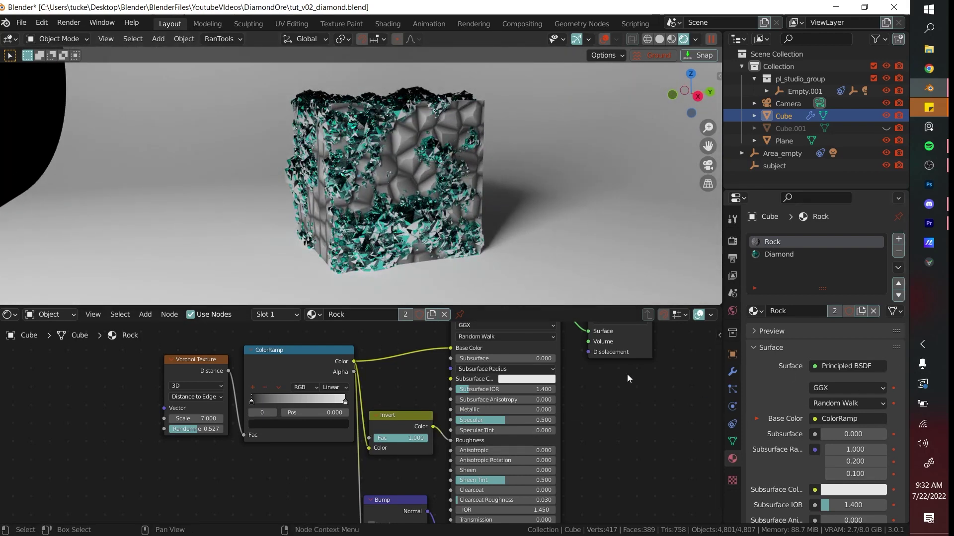
# Add Texture Coordinate and Mapping nodes in front of the rock's Voronoi Texture.
pyautogui.scroll(-2, 627, 374)
pyautogui.scroll(1, 353, 372)
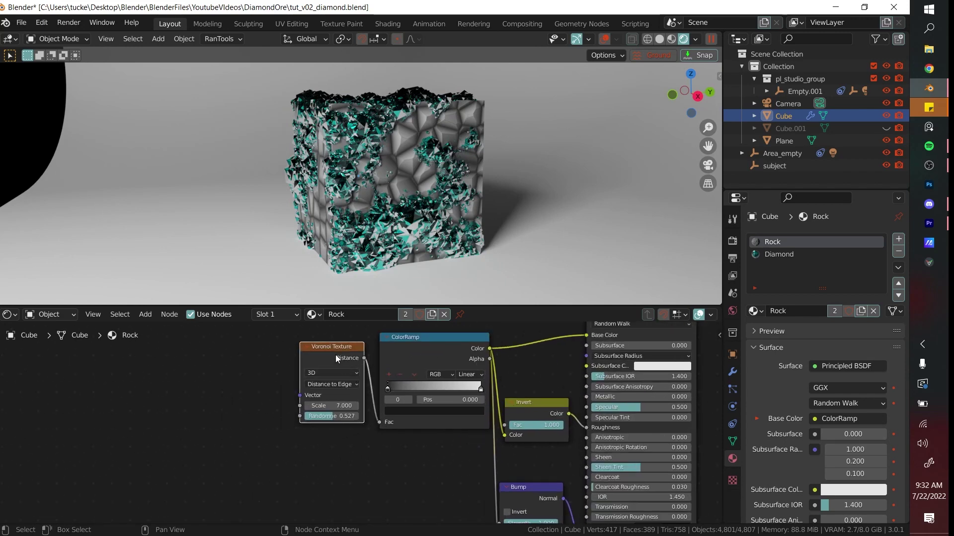
pyautogui.scroll(1, 335, 355)
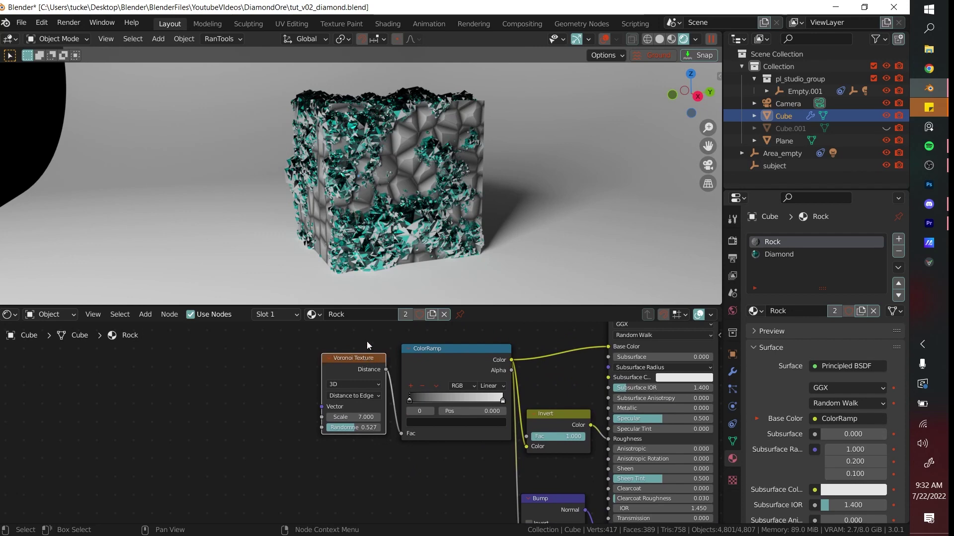
pyautogui.hotkey('ctrl', 't')
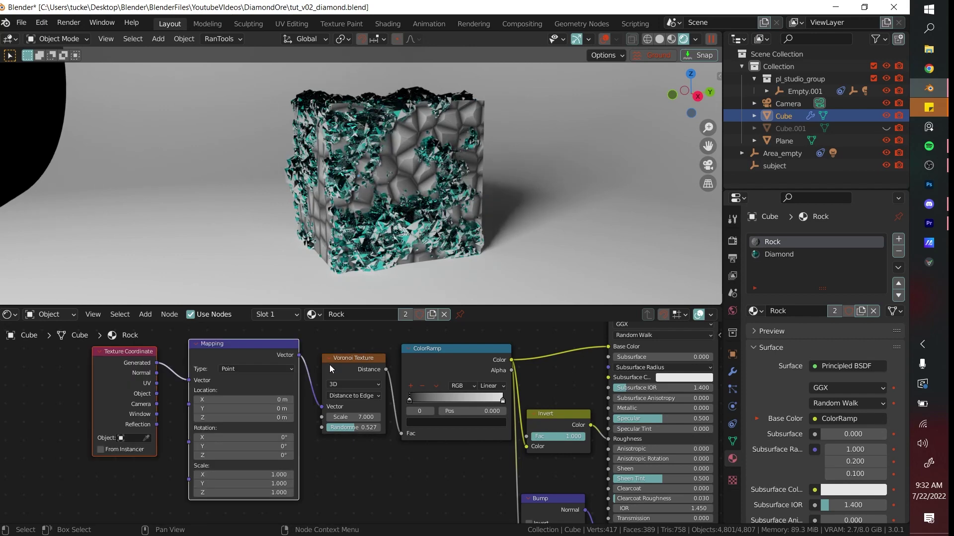
pyautogui.moveTo(212, 378); pyautogui.dragTo(213, 378, button='middle')
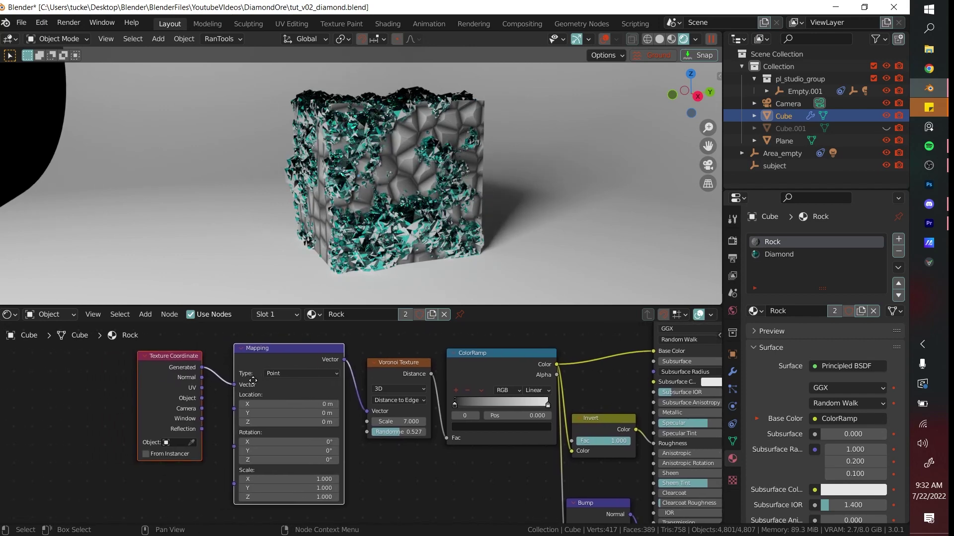
pyautogui.moveTo(253, 380); pyautogui.dragTo(257, 379, button='middle')
pyautogui.scroll(2, 235, 396)
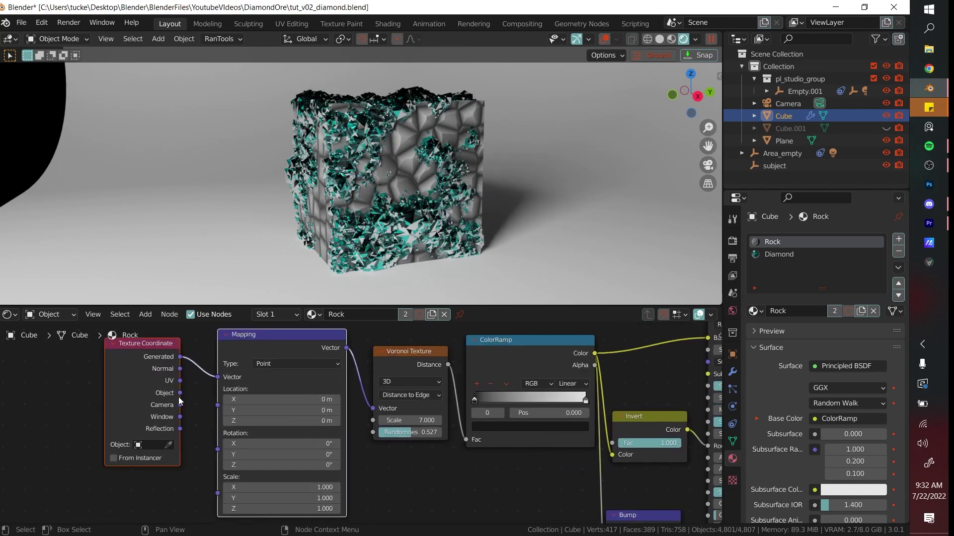
# Drive the Mapping node's Vector with the Object texture coordinates instead of Generated.
pyautogui.moveTo(180, 393); pyautogui.dragTo(219, 379)
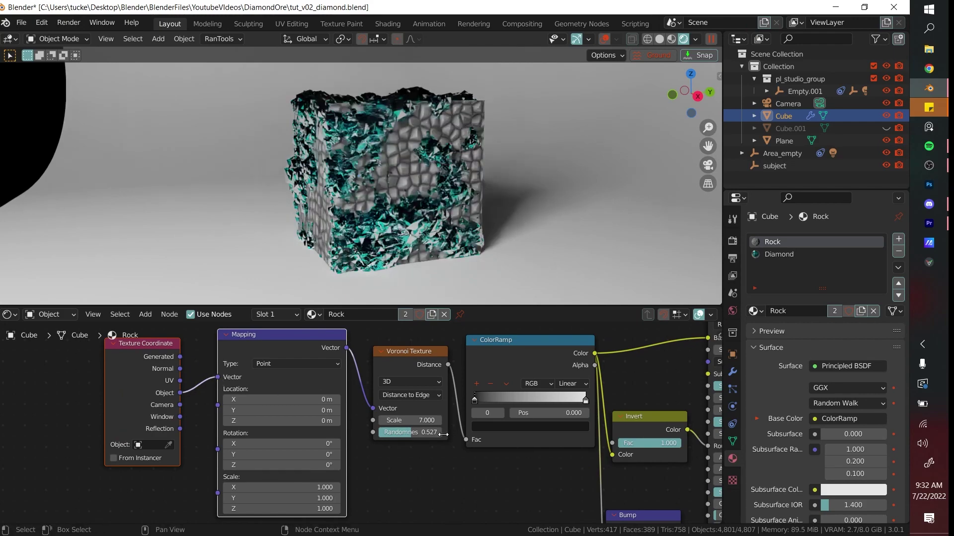
pyautogui.moveTo(428, 248); pyautogui.dragTo(489, 228, button='middle')
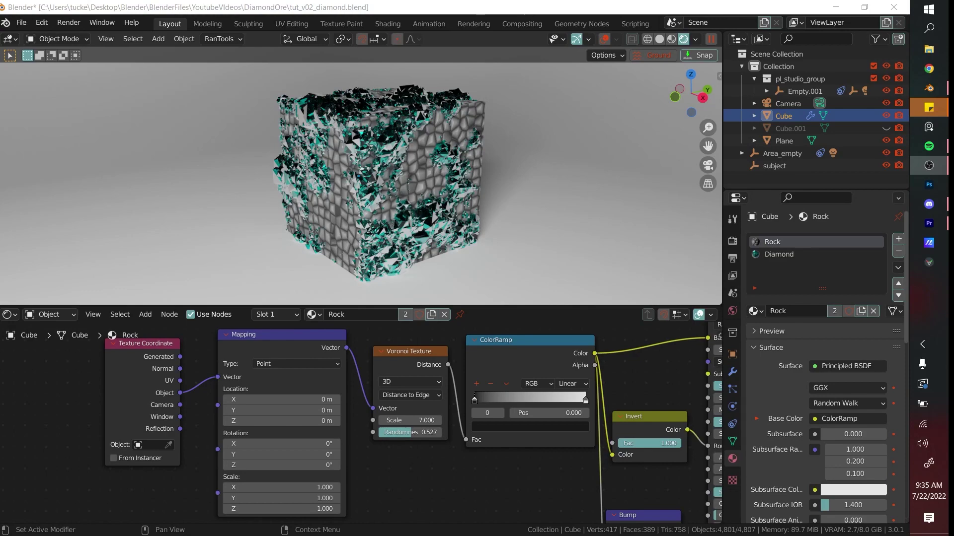
pyautogui.moveTo(450, 200); pyautogui.dragTo(500, 211, button='middle')
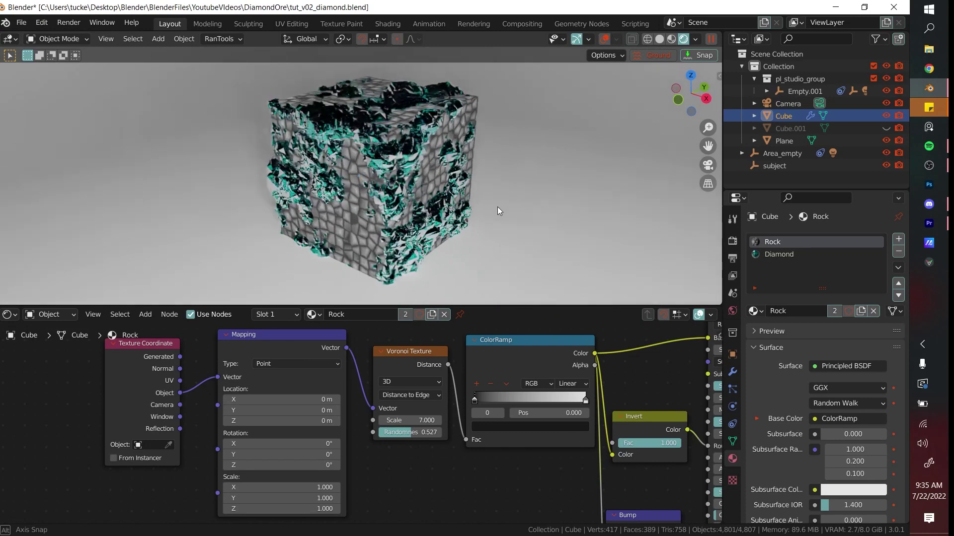
# Switch the node area to the cube's Geometry Nodes tree and show the cube's modifier settings.
pyautogui.click(10, 315)
pyautogui.click(50, 419)
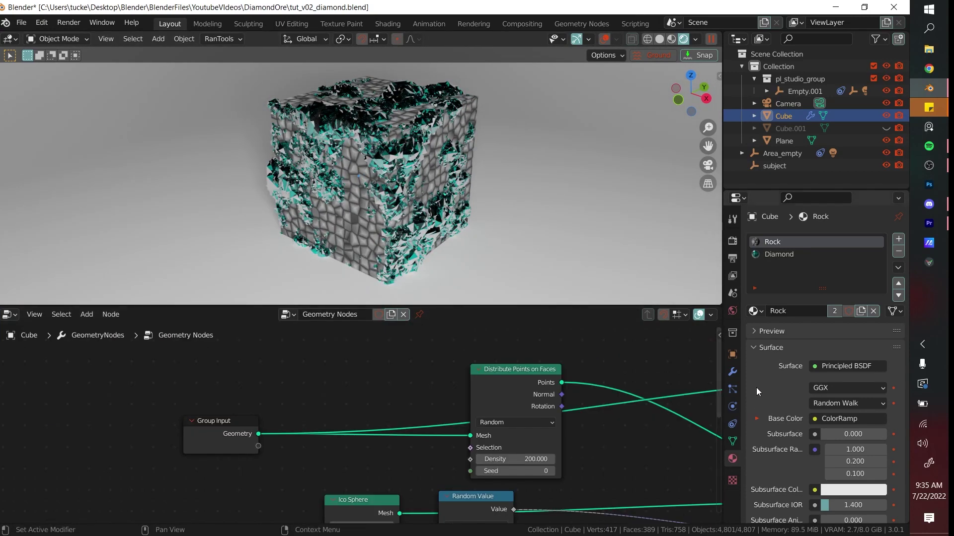
pyautogui.click(732, 372)
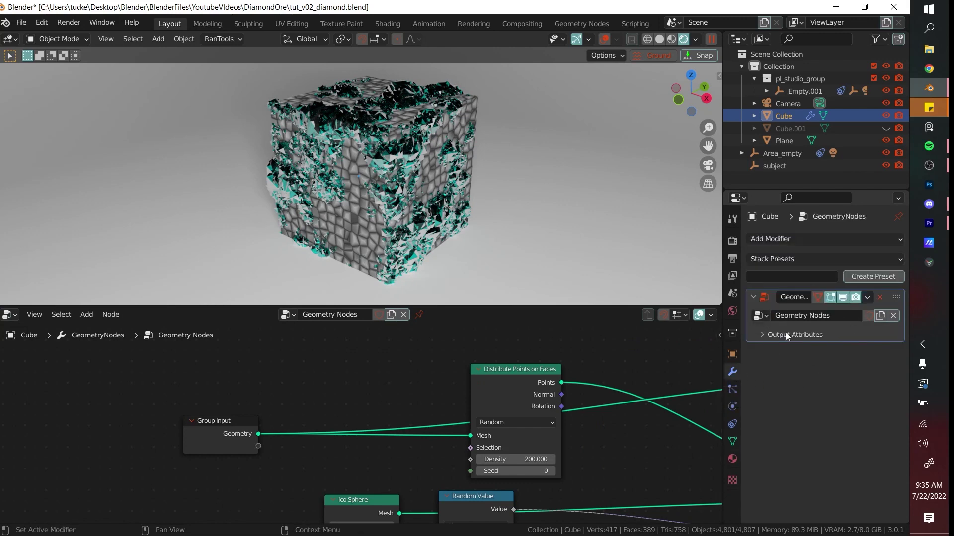
# Expose the Density of Distribute Points on Faces as a Group Input value.
pyautogui.scroll(1, 531, 374)
pyautogui.click(371, 373)
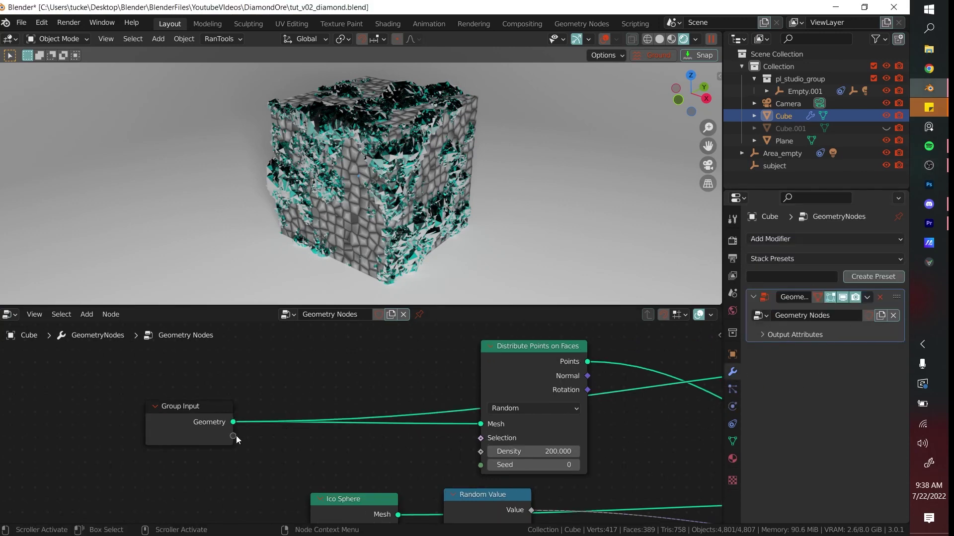
pyautogui.moveTo(233, 436); pyautogui.dragTo(256, 436)
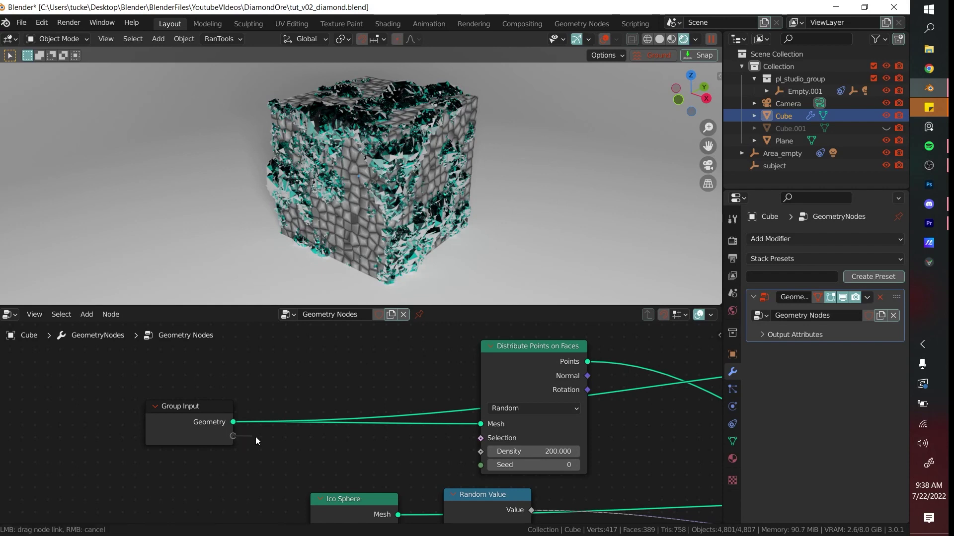
pyautogui.moveTo(333, 443); pyautogui.dragTo(479, 451)
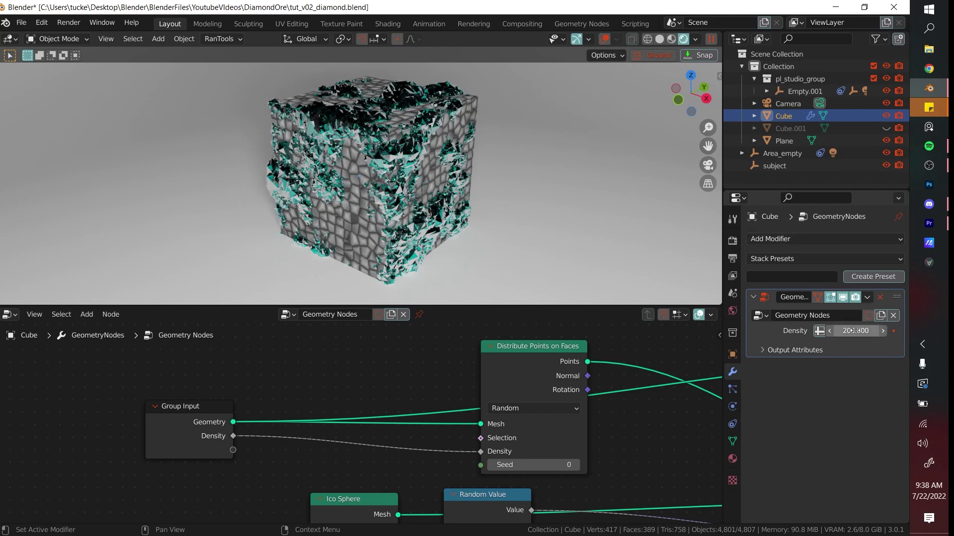
# Try a modifier Density of 50 and restore it to 200.
pyautogui.moveTo(854, 330); pyautogui.dragTo(855, 330)
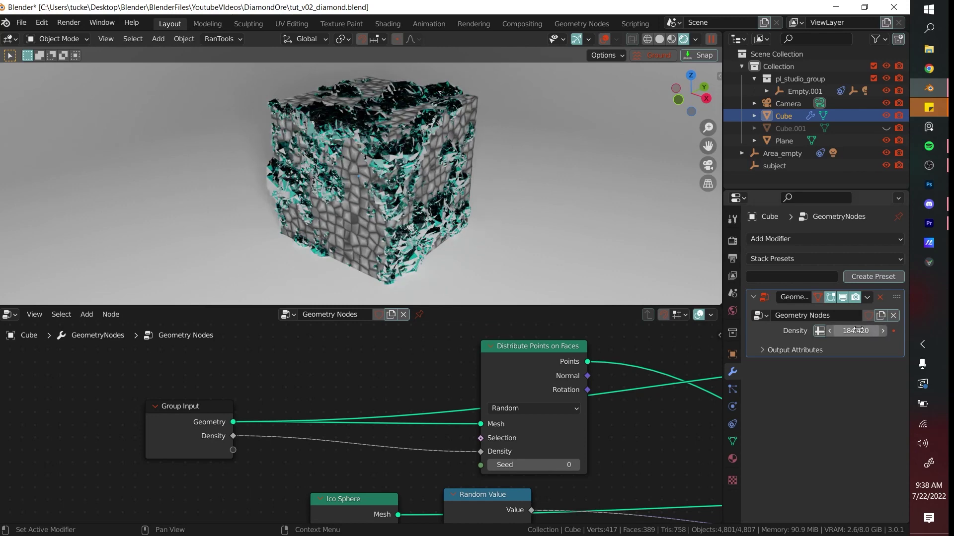
pyautogui.press('Return')
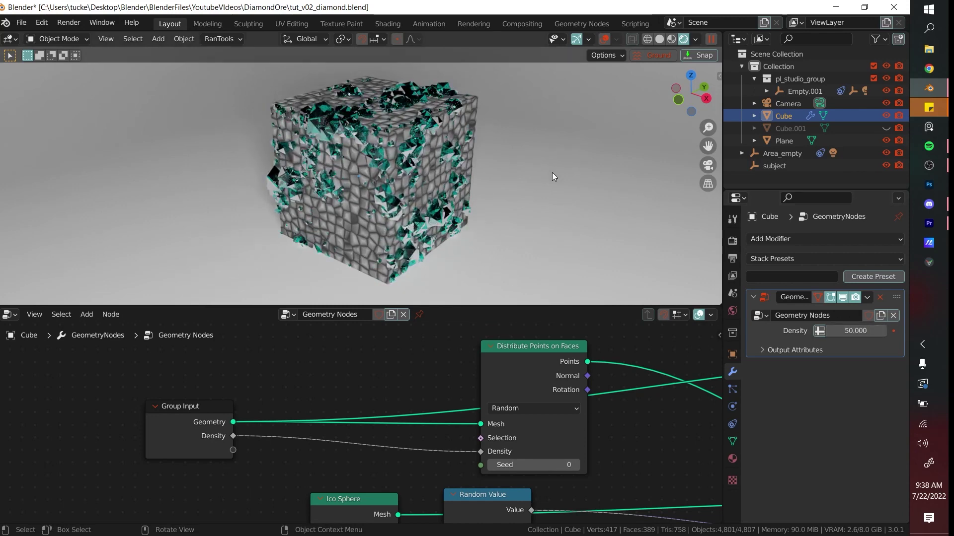
pyautogui.press('Return')
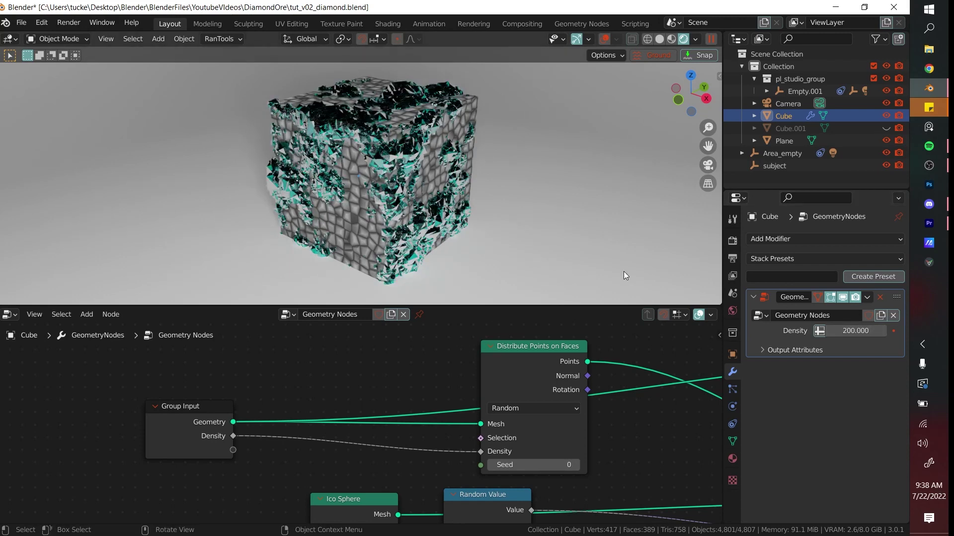
# Expose the Ico Sphere's Radius as another Group Input value.
pyautogui.scroll(-3, 587, 282)
pyautogui.scroll(-5, 497, 379)
pyautogui.moveTo(518, 418); pyautogui.dragTo(455, 386, button='middle')
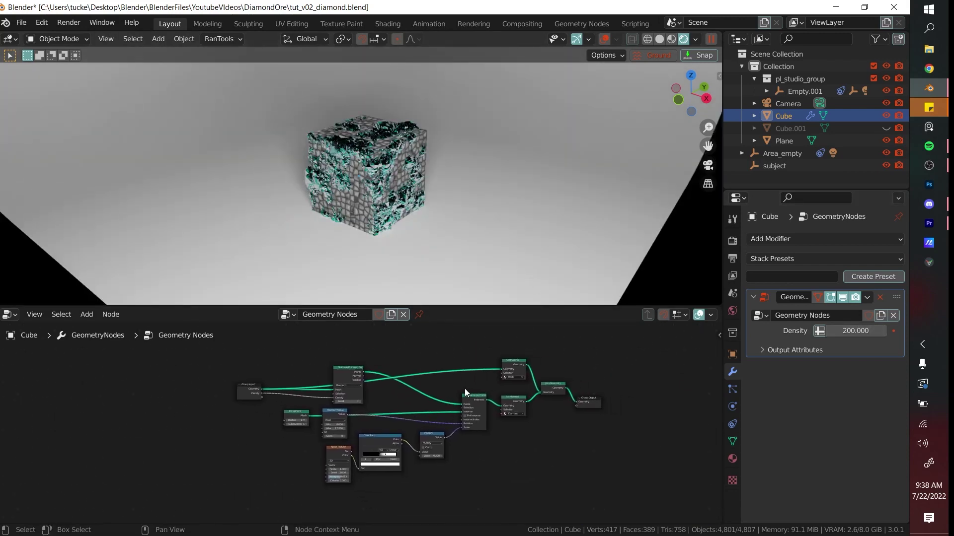
pyautogui.scroll(2, 468, 388)
pyautogui.scroll(5, 261, 373)
pyautogui.scroll(5, 343, 412)
pyautogui.moveTo(259, 361); pyautogui.dragTo(381, 401, button='middle')
pyautogui.scroll(1, 380, 401)
pyautogui.scroll(1, 380, 401)
pyautogui.moveTo(475, 192)
pyautogui.mouseDown(button='middle')
pyautogui.moveTo(455, 166)
pyautogui.moveTo(476, 189)
pyautogui.mouseUp(button='middle')
pyautogui.scroll(3, 456, 166)
pyautogui.scroll(-3, 375, 415)
pyautogui.moveTo(375, 416); pyautogui.dragTo(376, 355, button='middle')
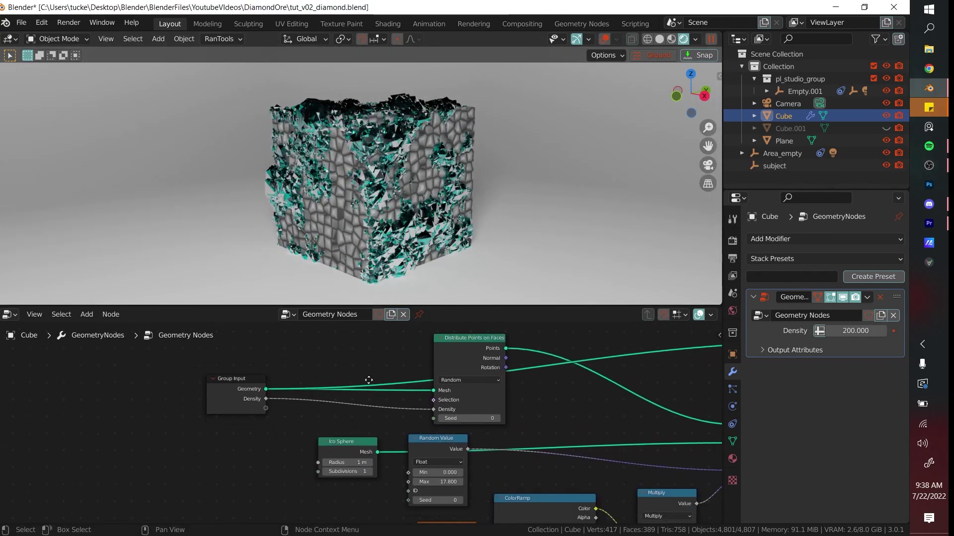
pyautogui.scroll(2, 375, 375)
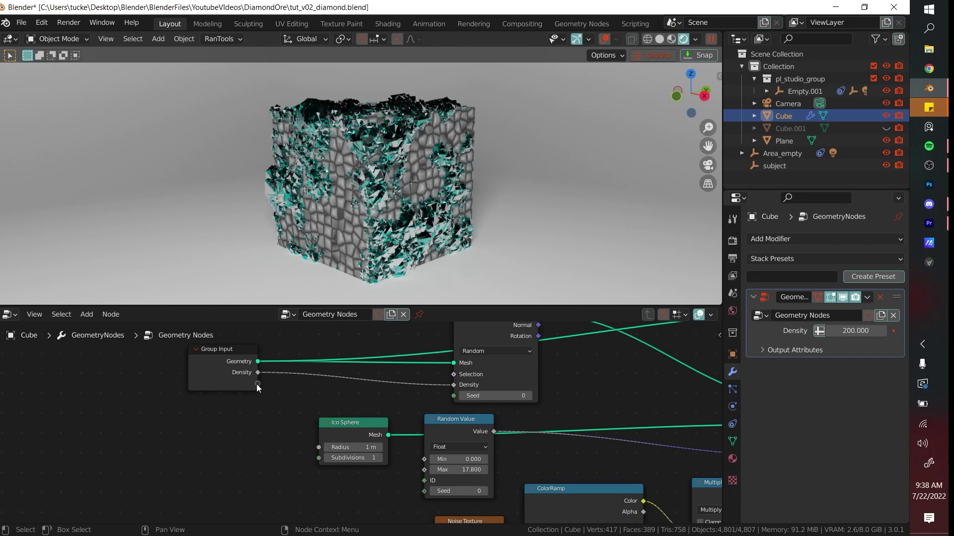
pyautogui.moveTo(257, 384); pyautogui.dragTo(319, 447)
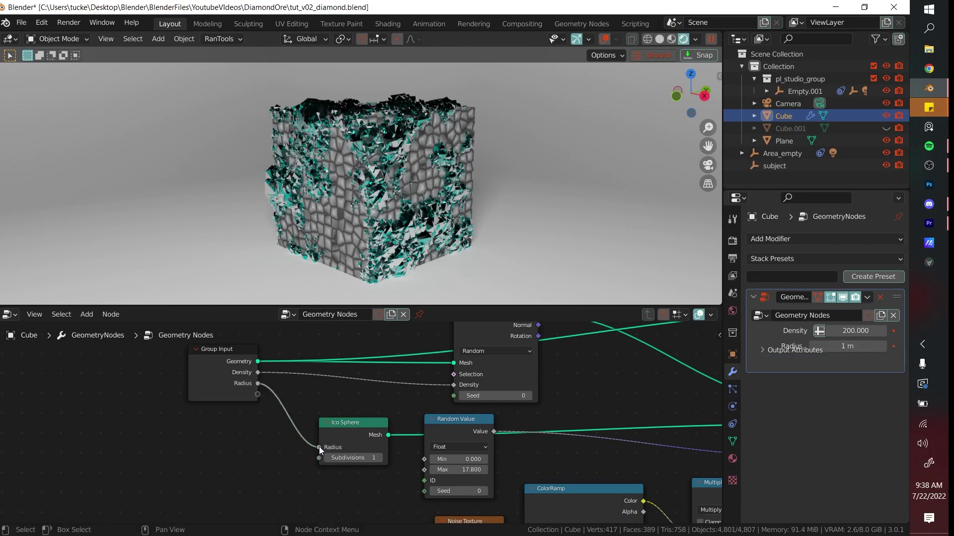
# Set the Geometry Nodes modifier's Radius to 0.42 m and its Density to 20.
pyautogui.moveTo(847, 347); pyautogui.dragTo(818, 347)
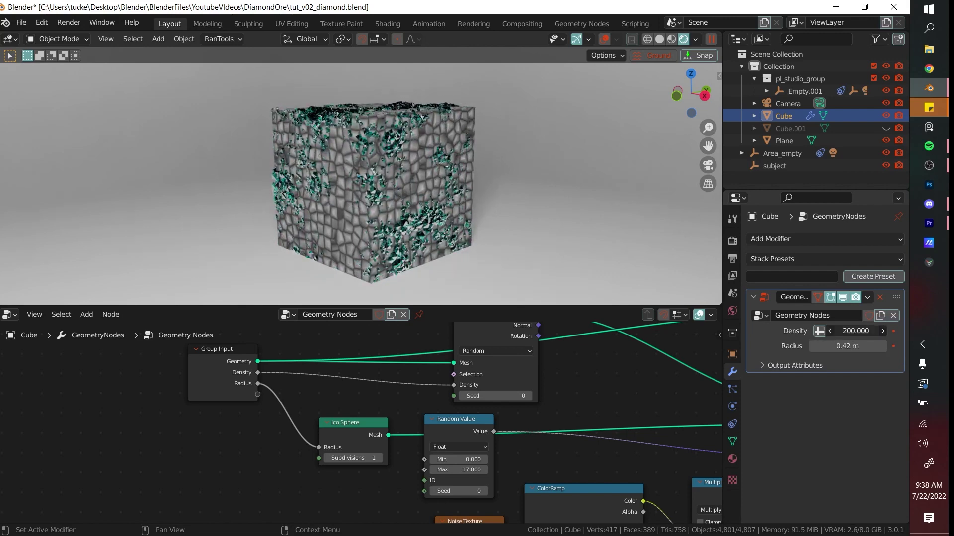
pyautogui.write('20')
pyautogui.press('Return')
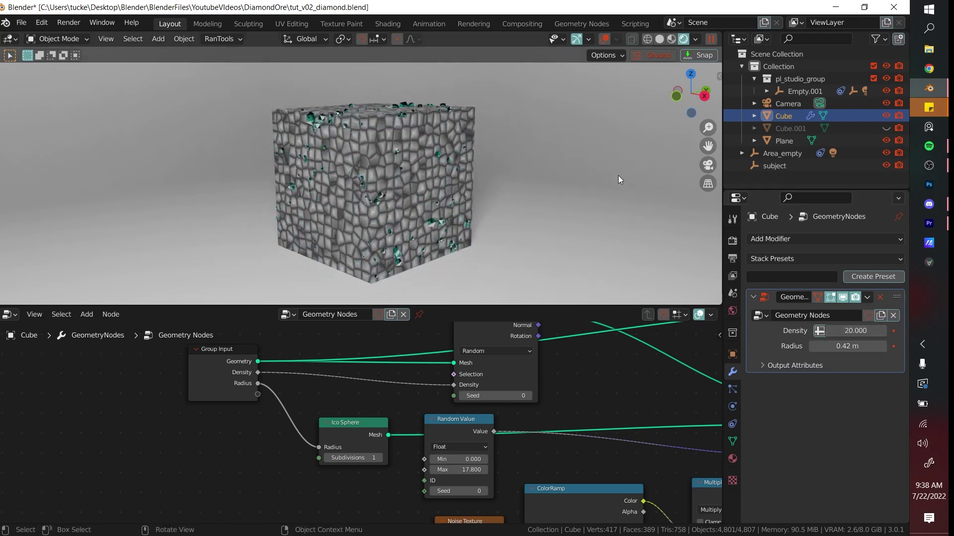
# Set the Geometry Nodes modifier's Radius to 0.94 m and inspect the larger diamond clusters on the cube.
pyautogui.scroll(2, 617, 178)
pyautogui.moveTo(849, 347); pyautogui.dragTo(874, 347)
pyautogui.moveTo(505, 234); pyautogui.dragTo(471, 197, button='middle')
pyautogui.scroll(-2, 446, 194)
pyautogui.scroll(2, 447, 194)
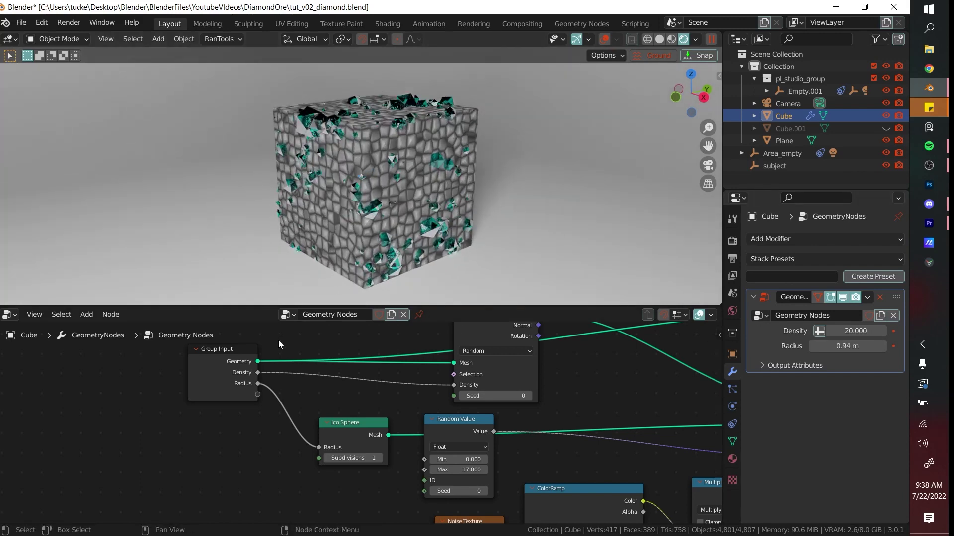
# Add a Value node beside the Noise Texture and drive it with the expression #frame.
pyautogui.scroll(3, 308, 353)
pyautogui.moveTo(316, 359); pyautogui.dragTo(288, 395, button='middle')
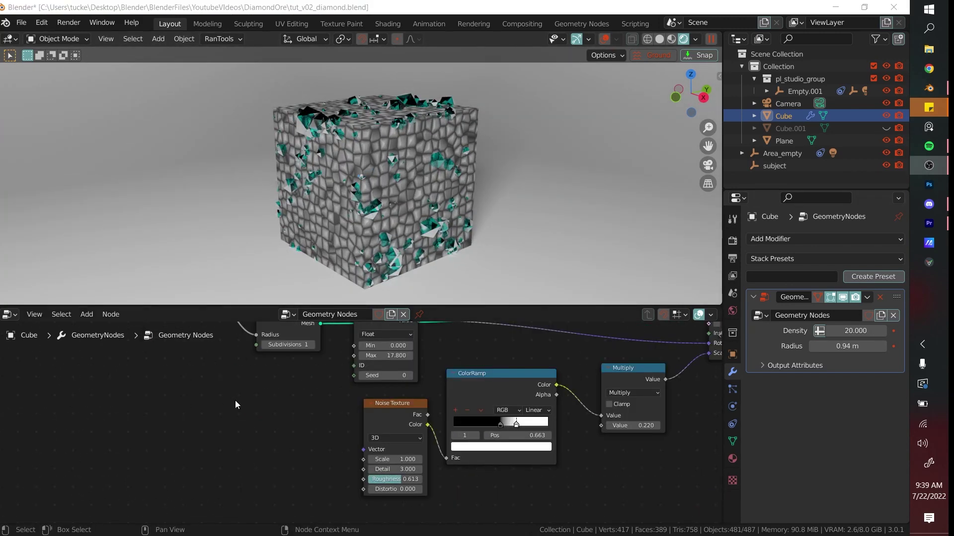
pyautogui.click(237, 398)
pyautogui.hotkey('shift', 'a')
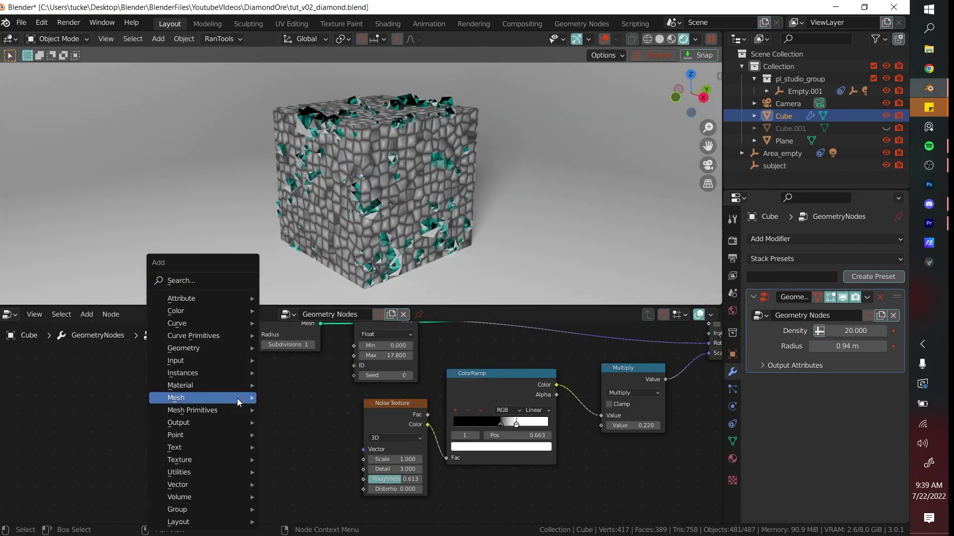
pyautogui.click(204, 281)
pyautogui.write('value')
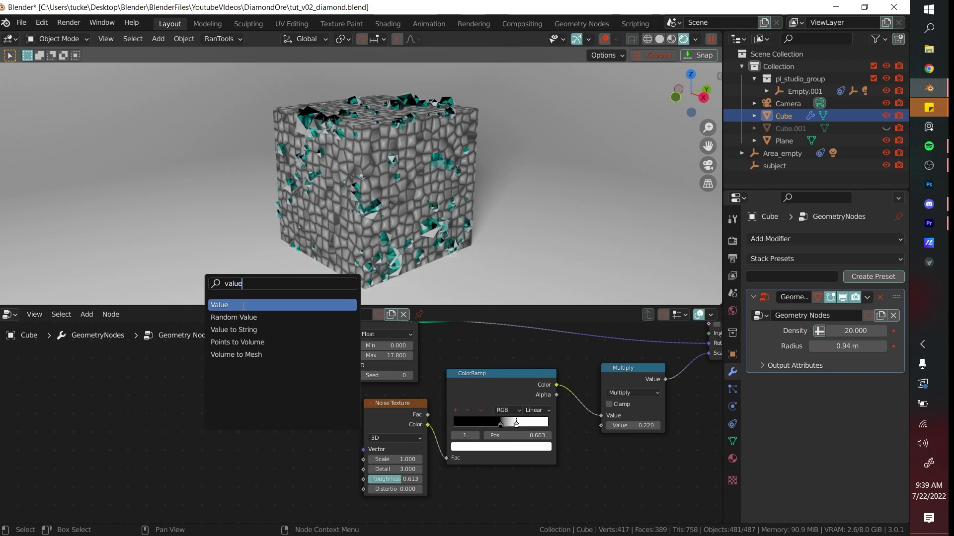
pyautogui.click(244, 306)
pyautogui.click(259, 448)
pyautogui.scroll(2, 284, 435)
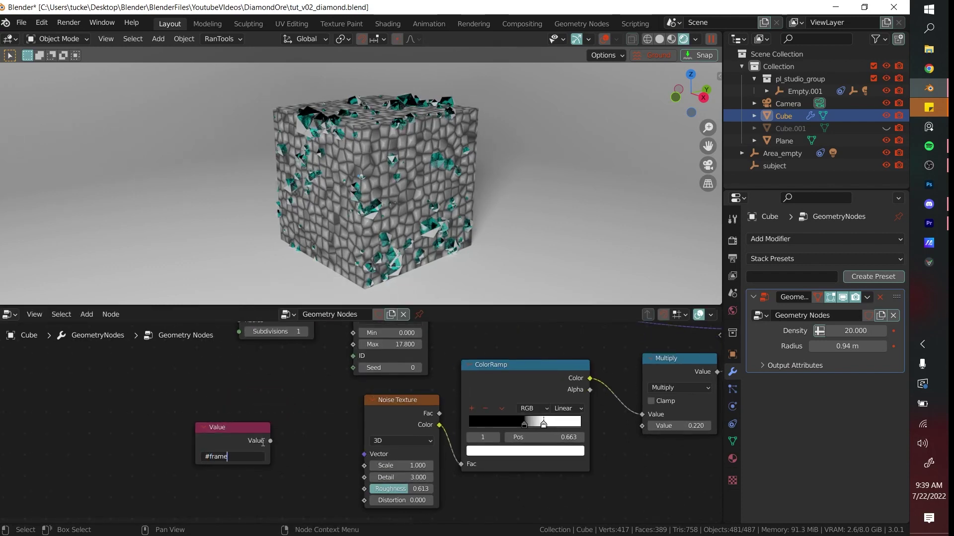
pyautogui.press('Return')
pyautogui.scroll(3, 262, 442)
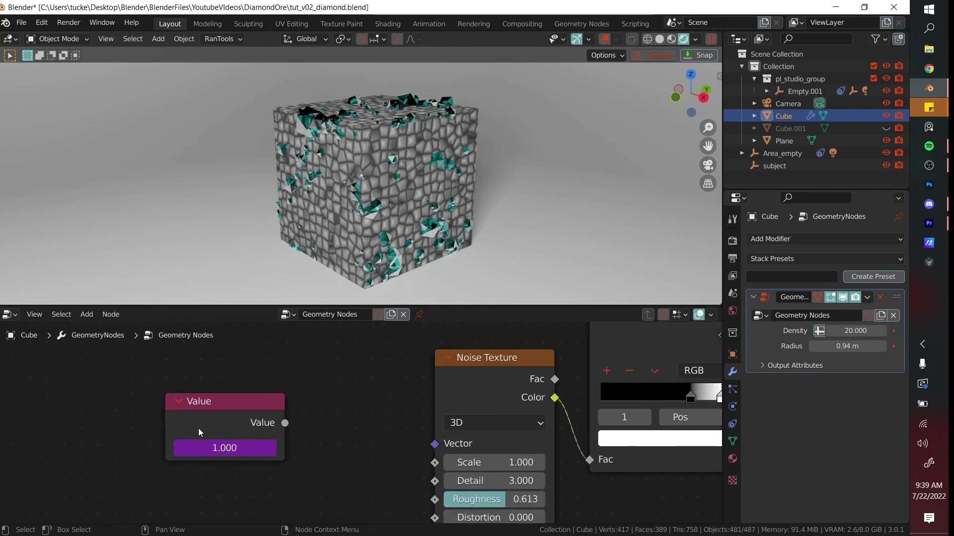
# Play the animation briefly to watch the Value node follow the frame number, and stop it.
pyautogui.press('space')
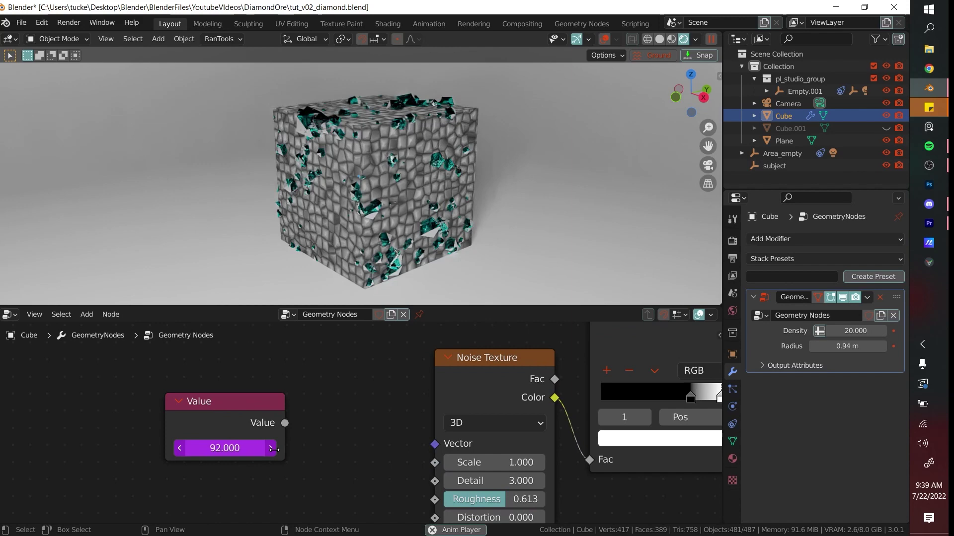
pyautogui.scroll(-2, 365, 440)
pyautogui.press('space')
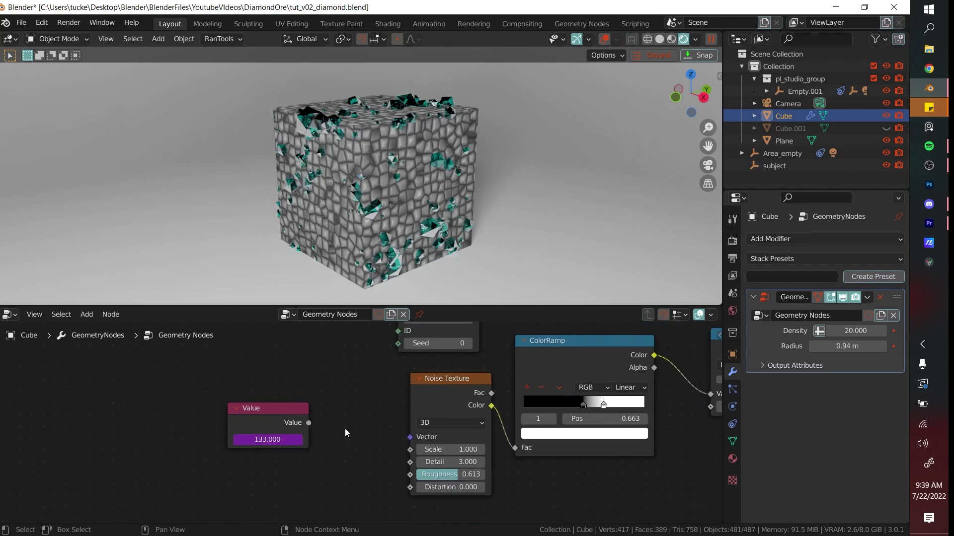
# Switch the Noise Texture to 4D and connect the Value node's output to its W input.
pyautogui.click(453, 426)
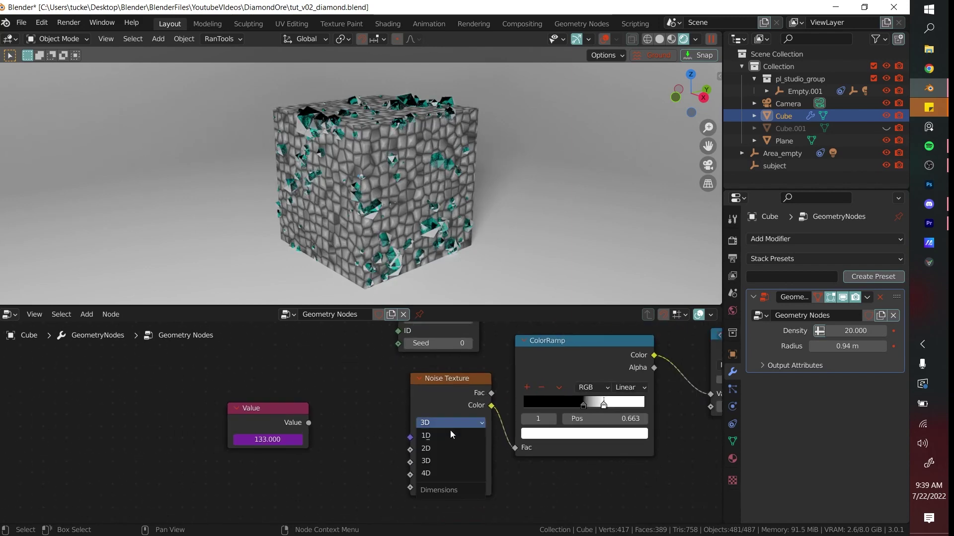
pyautogui.click(446, 473)
pyautogui.moveTo(309, 423); pyautogui.dragTo(410, 449)
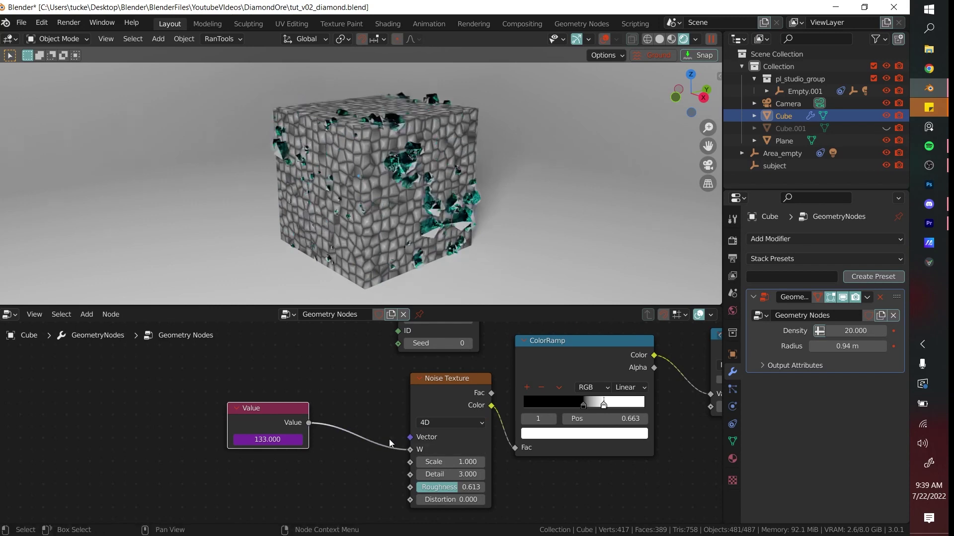
# Play the animation to check how the gem clusters move across the cube, and stop it.
pyautogui.scroll(-1, 339, 399)
pyautogui.press('space')
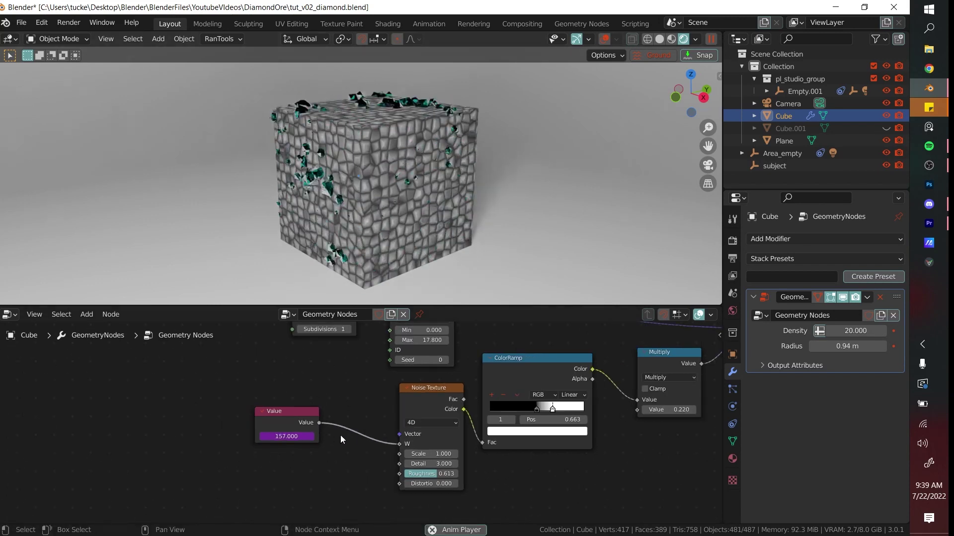
pyautogui.scroll(2, 347, 423)
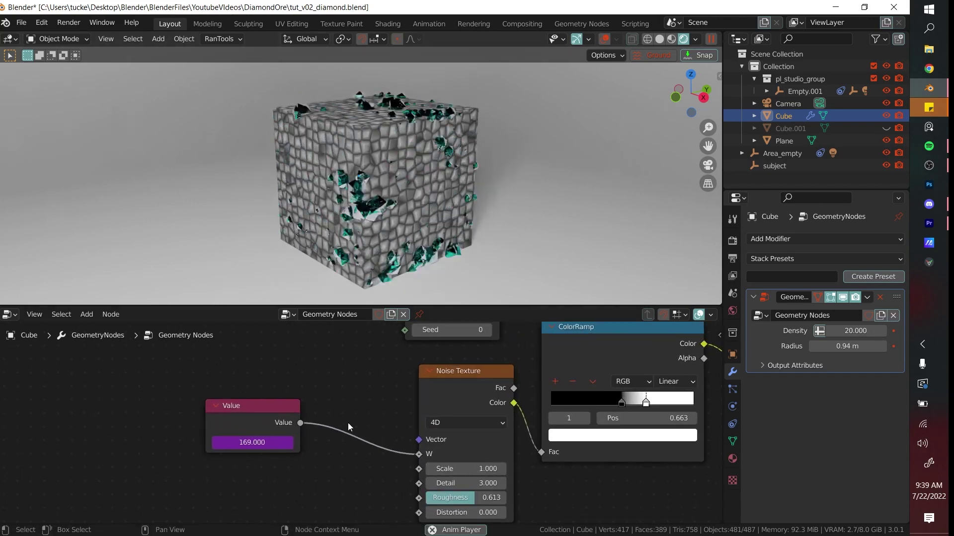
pyautogui.press('space')
# Change the Value node's driver expression to frame/50 and play the animation to view the slower motion.
pyautogui.doubleClick(276, 441)
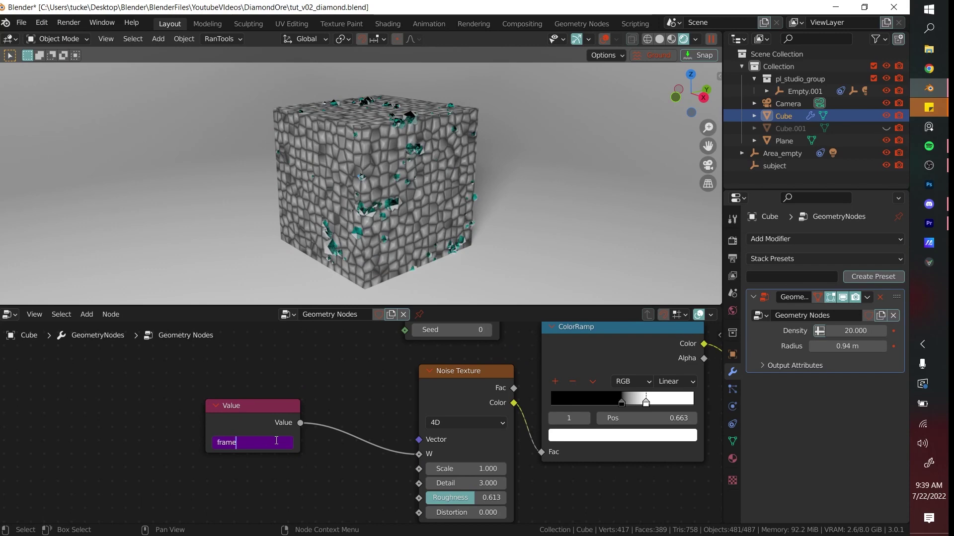
pyautogui.write('/50')
pyautogui.press('Return')
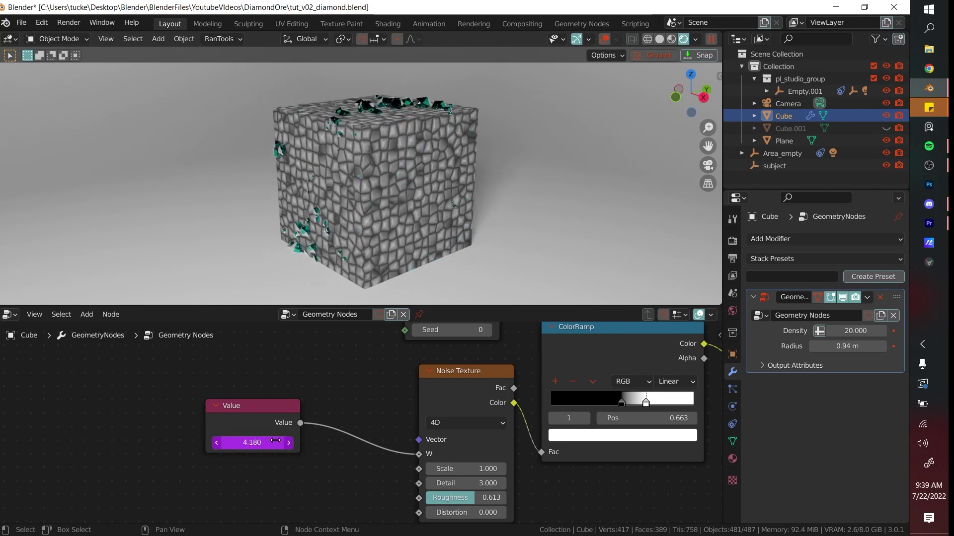
pyautogui.press('space')
pyautogui.moveTo(459, 202); pyautogui.dragTo(476, 233, button='middle')
pyautogui.scroll(-8, 305, 357)
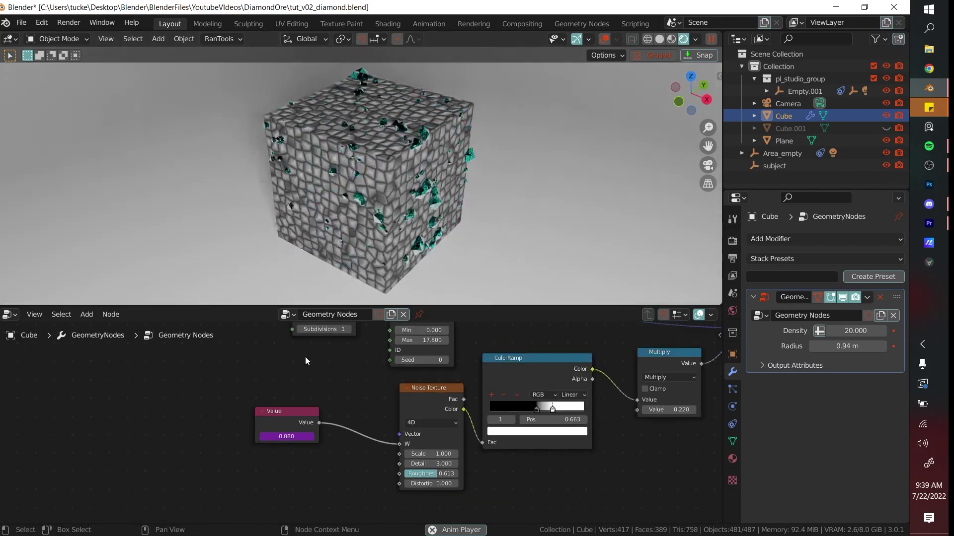
# Add a Mix node on the link between the Value node and the Noise Texture's W input.
pyautogui.scroll(3, 343, 370)
pyautogui.moveTo(357, 391); pyautogui.dragTo(348, 372, button='middle')
pyautogui.scroll(2, 337, 397)
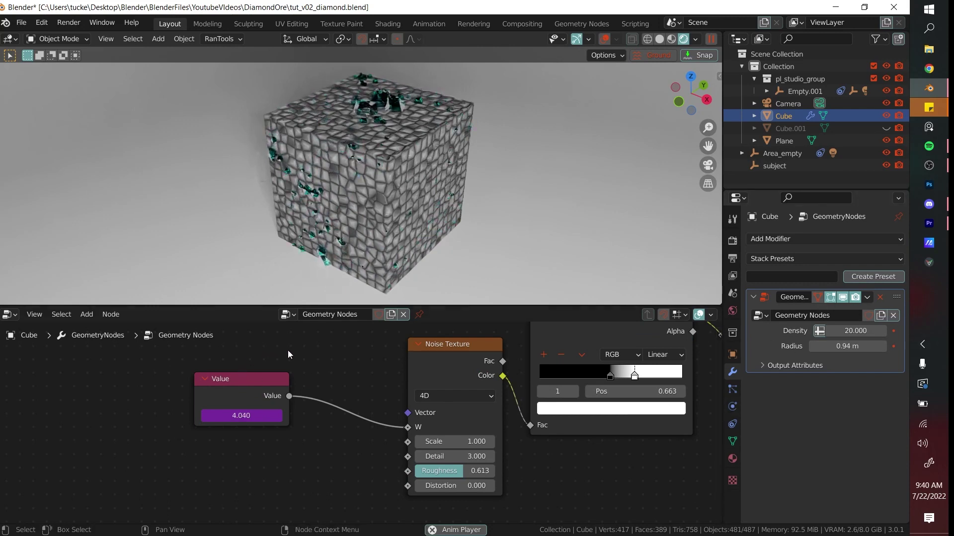
pyautogui.moveTo(289, 366); pyautogui.dragTo(339, 369, button='middle')
pyautogui.scroll(2, 315, 375)
pyautogui.scroll(-2, 363, 353)
pyautogui.hotkey('shift', 'a')
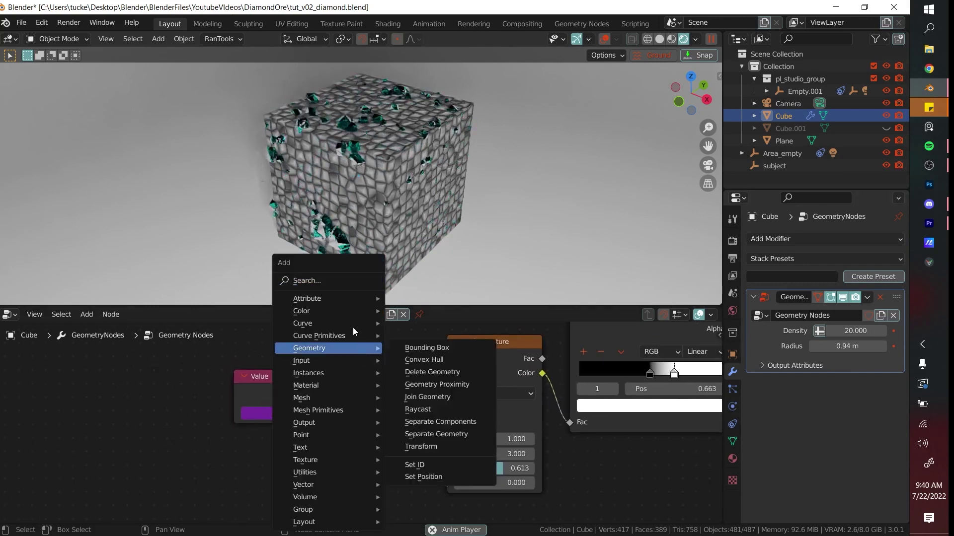
pyautogui.click(324, 282)
pyautogui.write('mi')
pyautogui.press('Return')
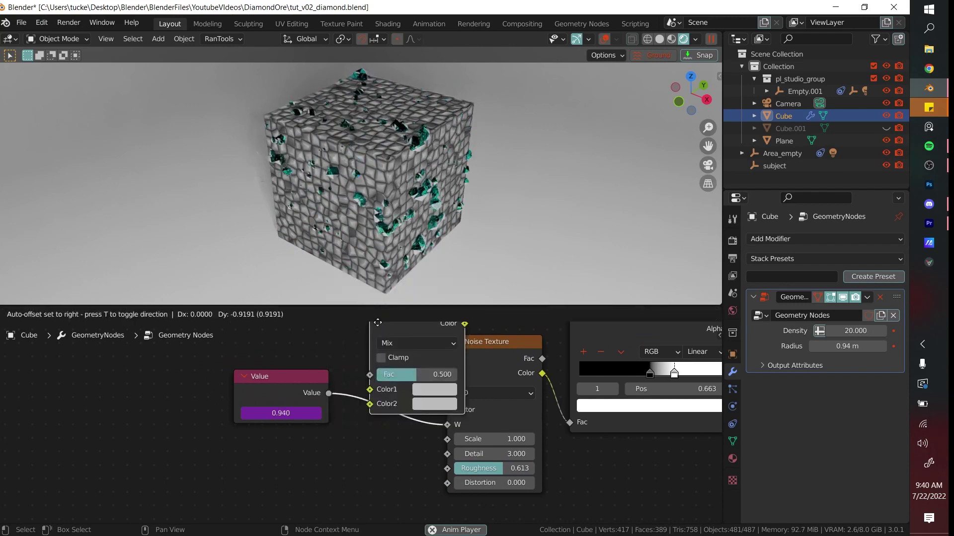
pyautogui.click(368, 328)
# Set the Mix node's Fac to 1.000 and move the Value node's link from Color1 to Color2.
pyautogui.scroll(-4, 391, 387)
pyautogui.moveTo(391, 387); pyautogui.dragTo(364, 351, button='middle')
pyautogui.moveTo(389, 338); pyautogui.dragTo(416, 410)
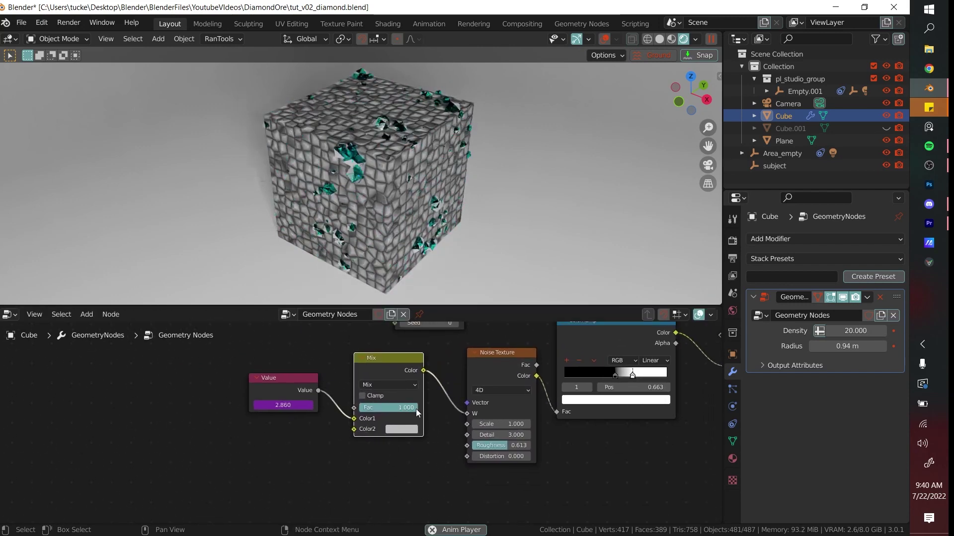
pyautogui.moveTo(295, 389); pyautogui.dragTo(294, 435)
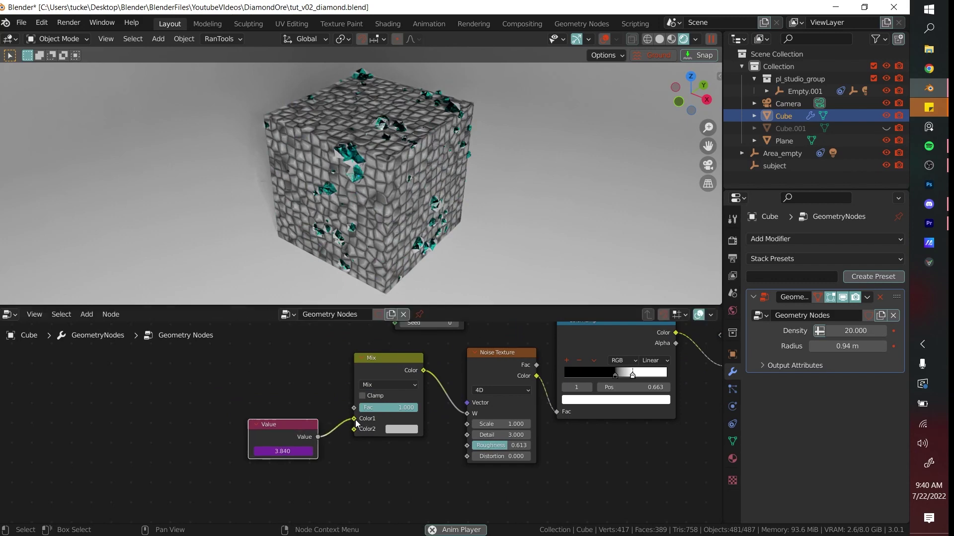
pyautogui.moveTo(356, 419); pyautogui.dragTo(356, 428)
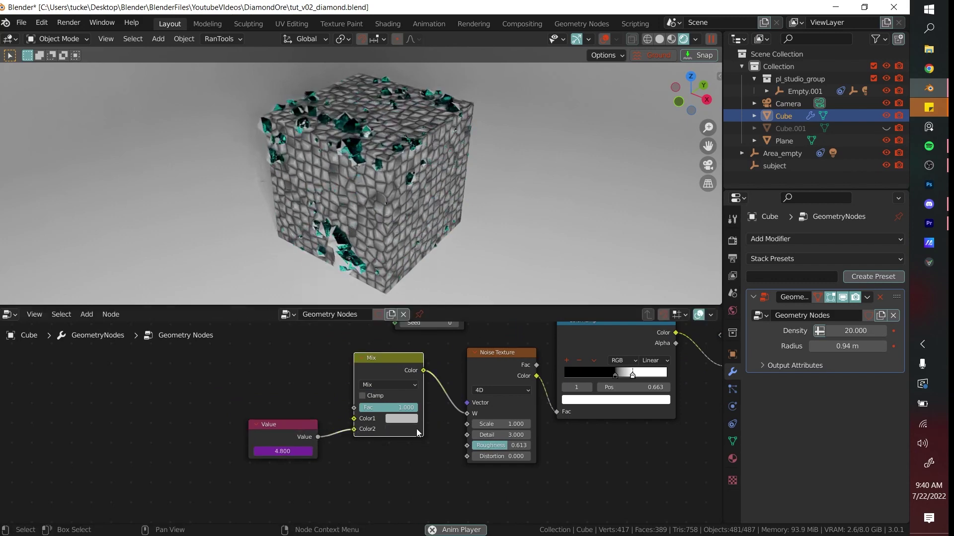
pyautogui.moveTo(406, 408)
pyautogui.mouseDown()
pyautogui.moveTo(358, 409)
pyautogui.moveTo(419, 408)
pyautogui.mouseUp()
# Expose the Mix node's Fac as a Group Input value and try it in the modifier, leaving it at 1.000.
pyautogui.scroll(-6, 234, 354)
pyautogui.moveTo(204, 329); pyautogui.dragTo(269, 434, button='middle')
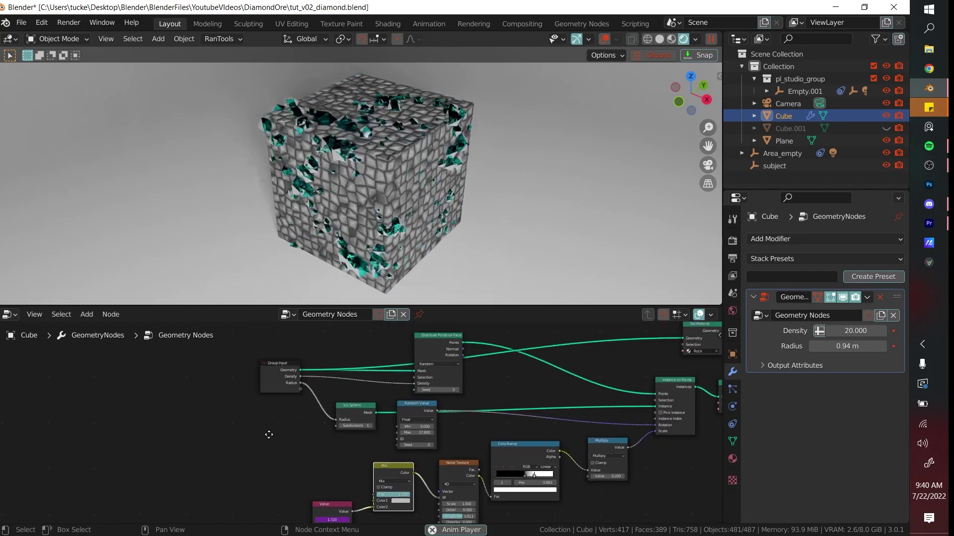
pyautogui.scroll(1, 322, 421)
pyautogui.moveTo(322, 421); pyautogui.dragTo(312, 392, button='middle')
pyautogui.click(287, 353)
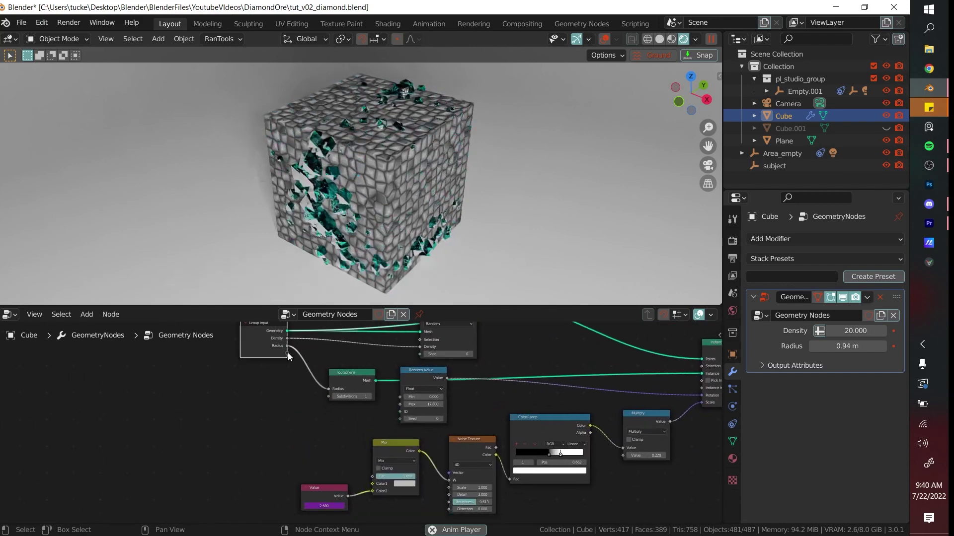
pyautogui.moveTo(288, 353); pyautogui.dragTo(373, 477)
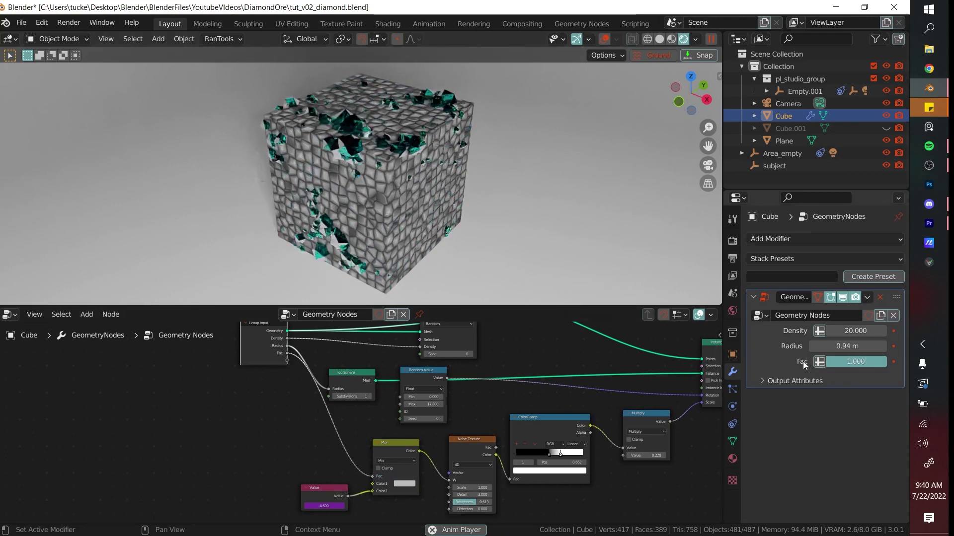
pyautogui.moveTo(872, 360); pyautogui.dragTo(904, 362)
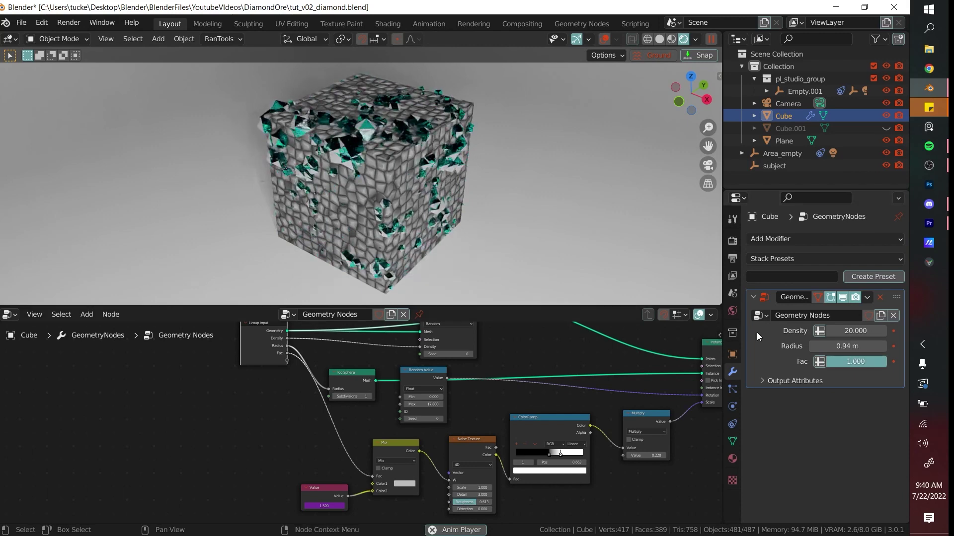
# Show the node group's input list in an enlarged node editor and rename the Fac input to ANIMATION.
pyautogui.moveTo(346, 433); pyautogui.dragTo(325, 429, button='middle')
pyautogui.scroll(3, 287, 405)
pyautogui.moveTo(288, 405); pyautogui.dragTo(294, 463, button='middle')
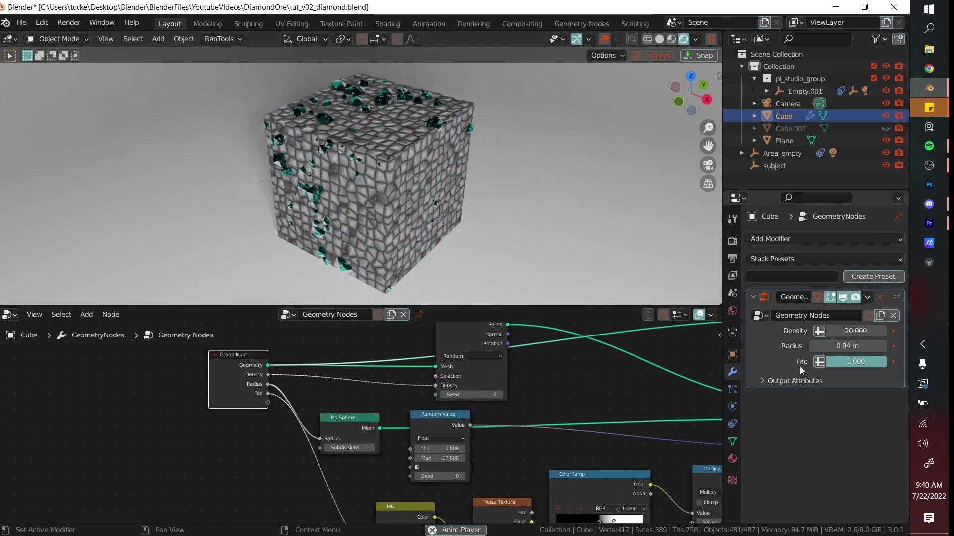
pyautogui.scroll(1, 229, 348)
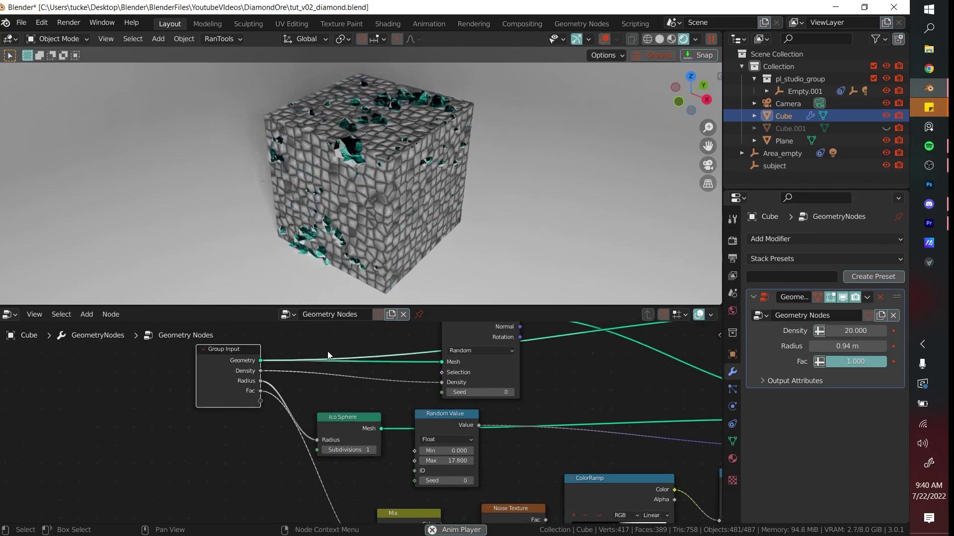
pyautogui.press('n')
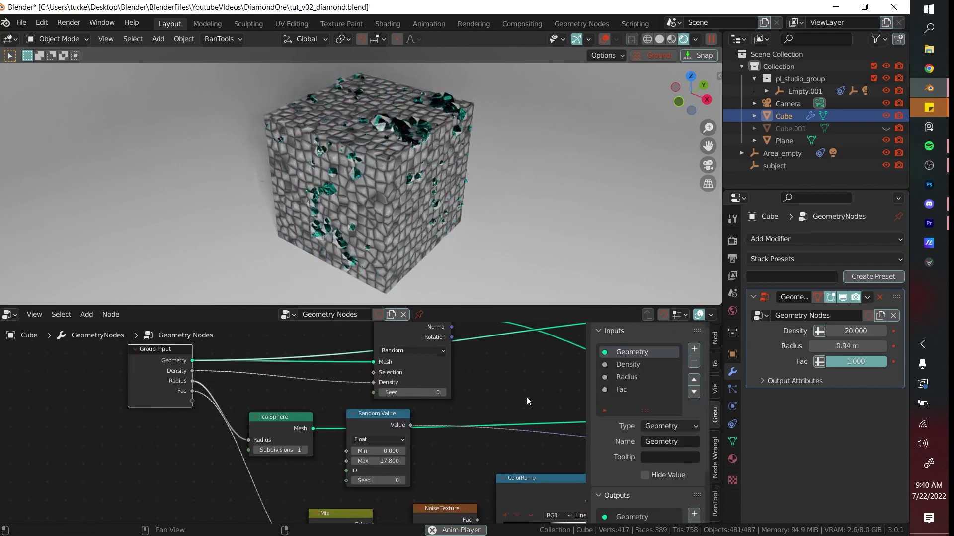
pyautogui.moveTo(710, 306); pyautogui.dragTo(713, 199)
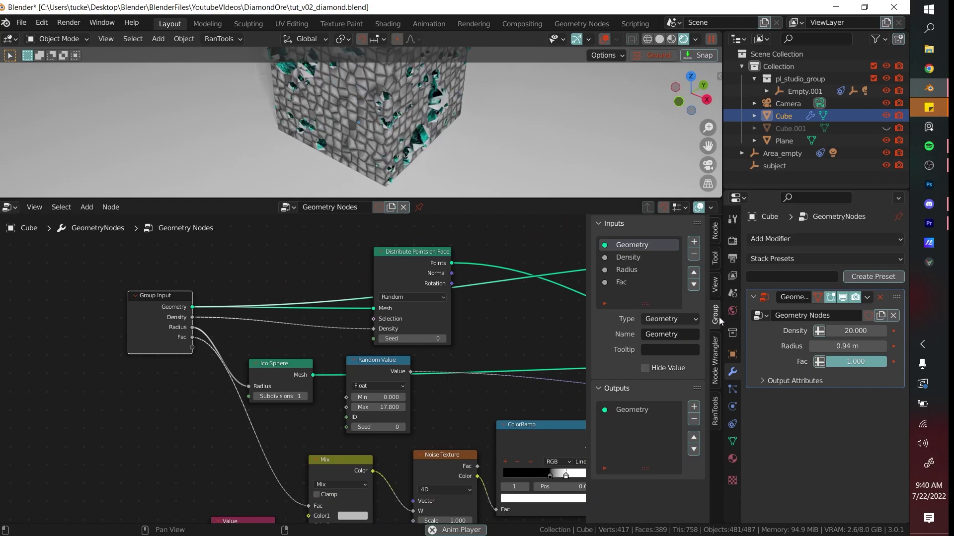
pyautogui.click(622, 283)
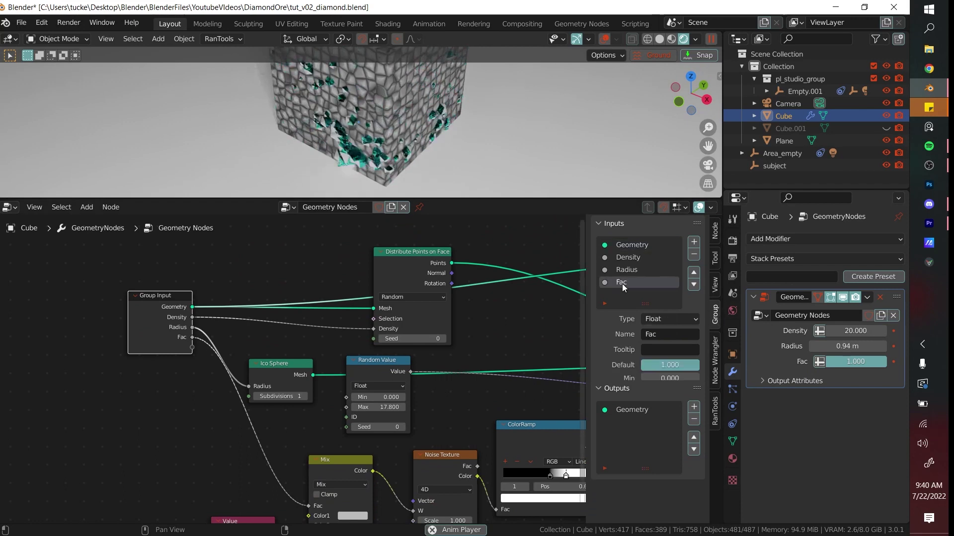
pyautogui.doubleClick(625, 282)
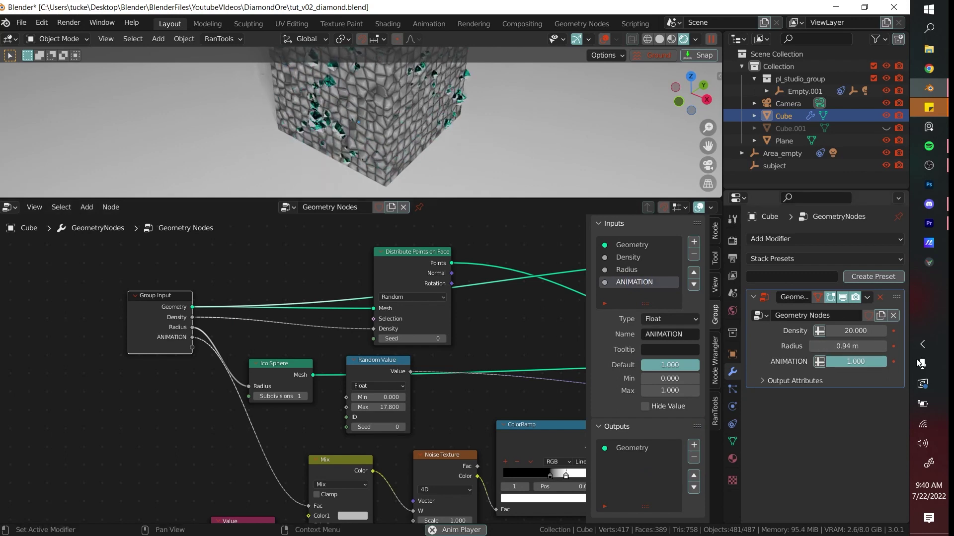
# Rename the group inputs Radius to SIZE and Density to DESNITY.
pyautogui.doubleClick(628, 268)
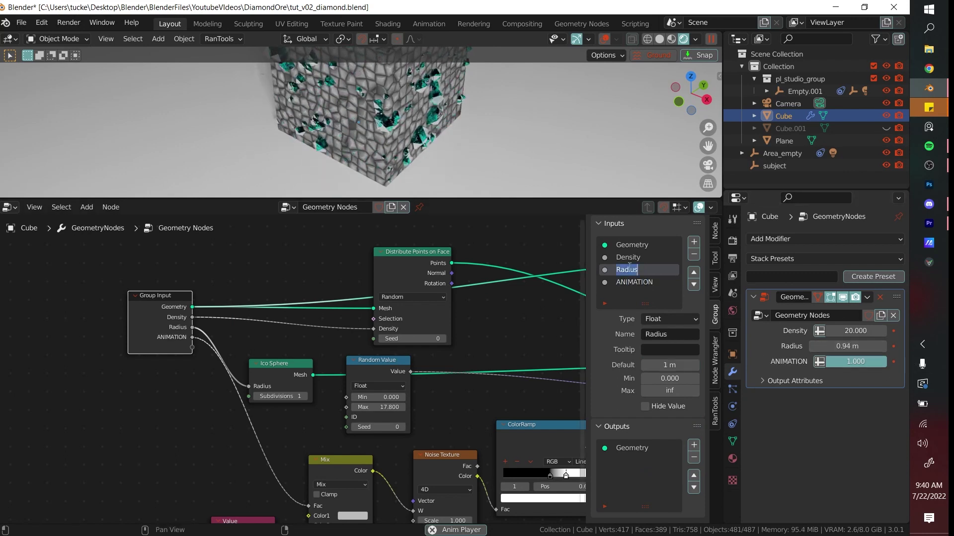
pyautogui.write('Si')
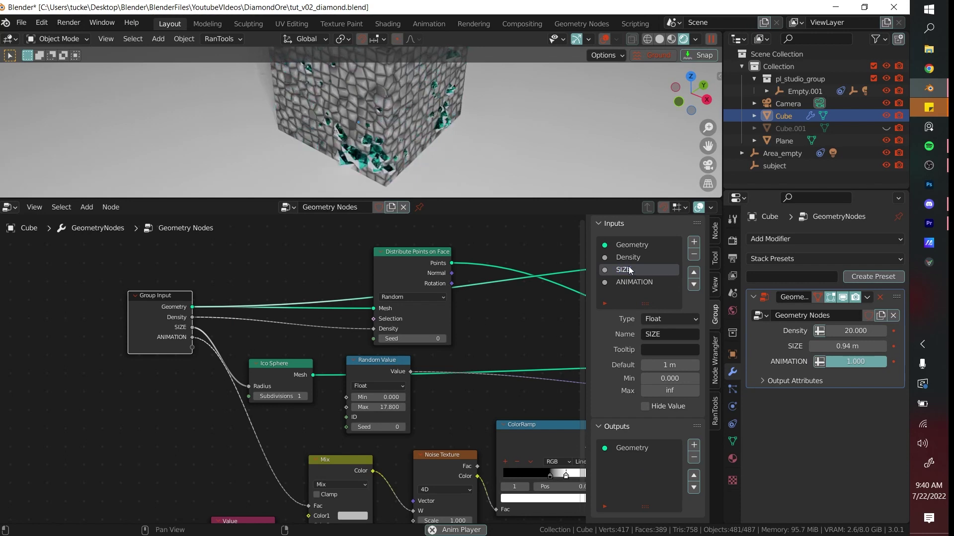
pyautogui.doubleClick(633, 259)
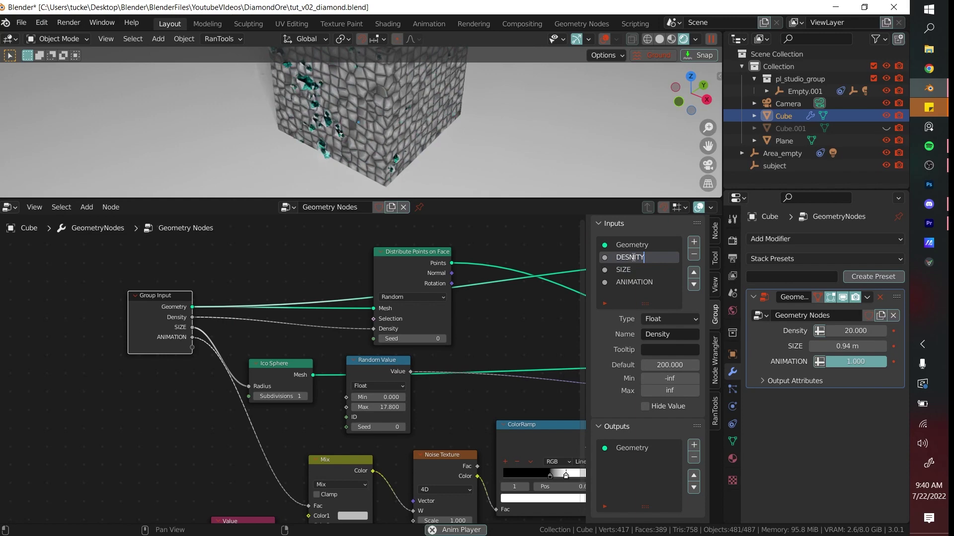
pyautogui.click(538, 240)
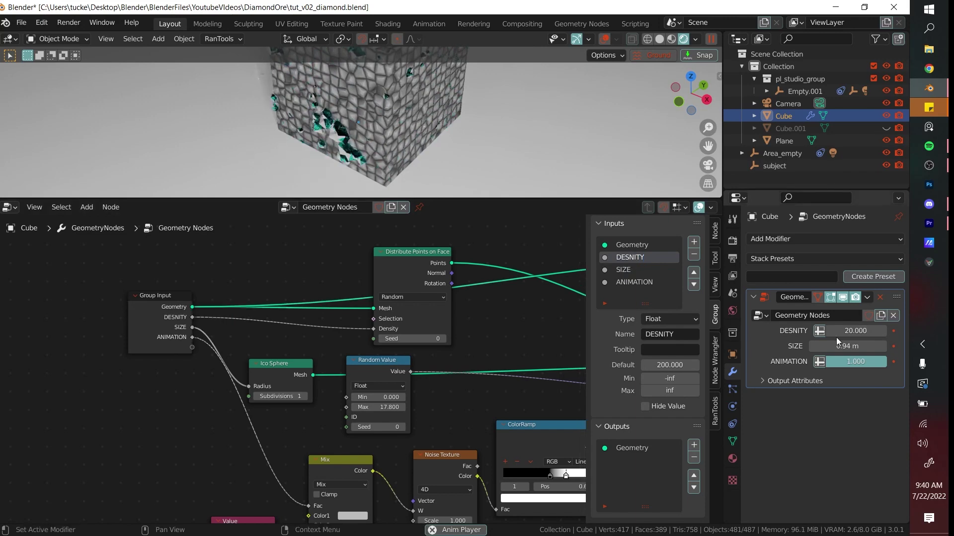
# Hide the node group's input list and enlarge the 3D viewport to show the whole ore block.
pyautogui.scroll(-4, 455, 320)
pyautogui.press('n')
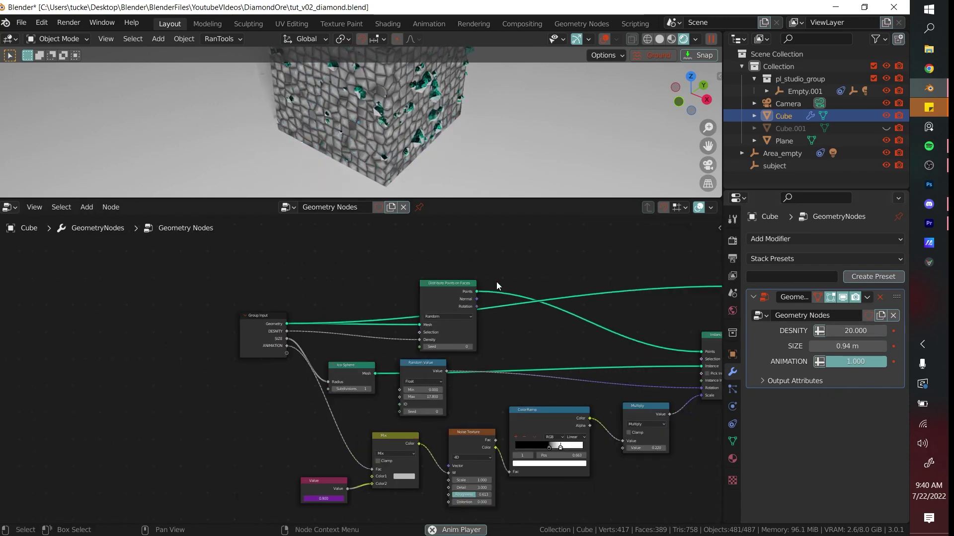
pyautogui.keyDown('shift'); pyautogui.moveTo(508, 113); pyautogui.dragTo(502, 148, button='middle'); pyautogui.keyUp('shift')
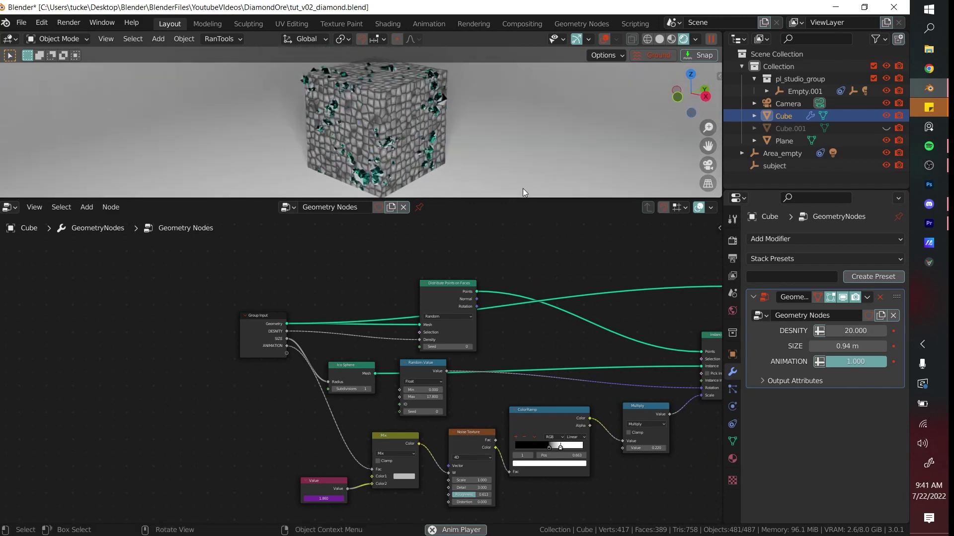
pyautogui.moveTo(524, 199); pyautogui.dragTo(529, 338)
pyautogui.scroll(2, 524, 263)
pyautogui.moveTo(523, 260); pyautogui.dragTo(501, 209, button='middle')
# Set the modifier's DESNITY value to 200 and open the SIZE value for editing.
pyautogui.click(845, 330)
pyautogui.write('200')
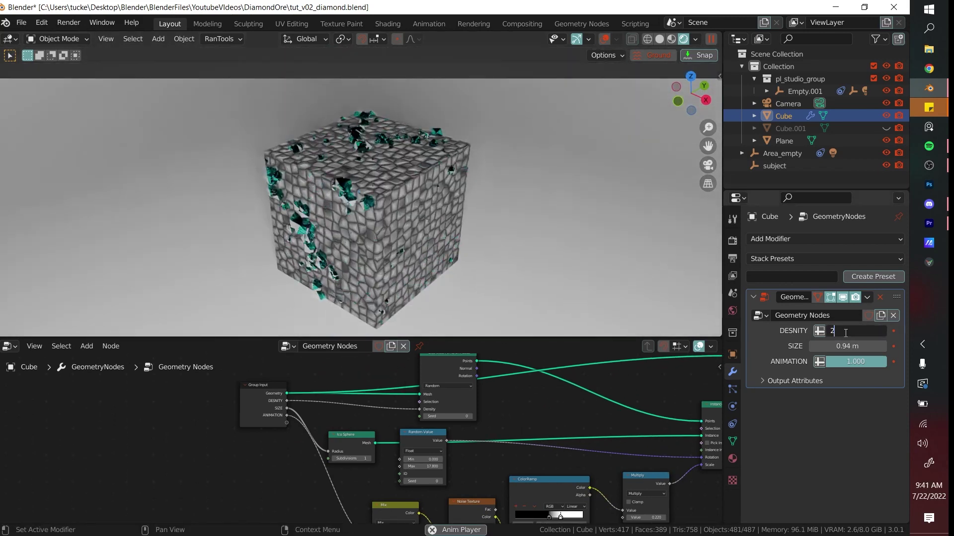
pyautogui.press('Return')
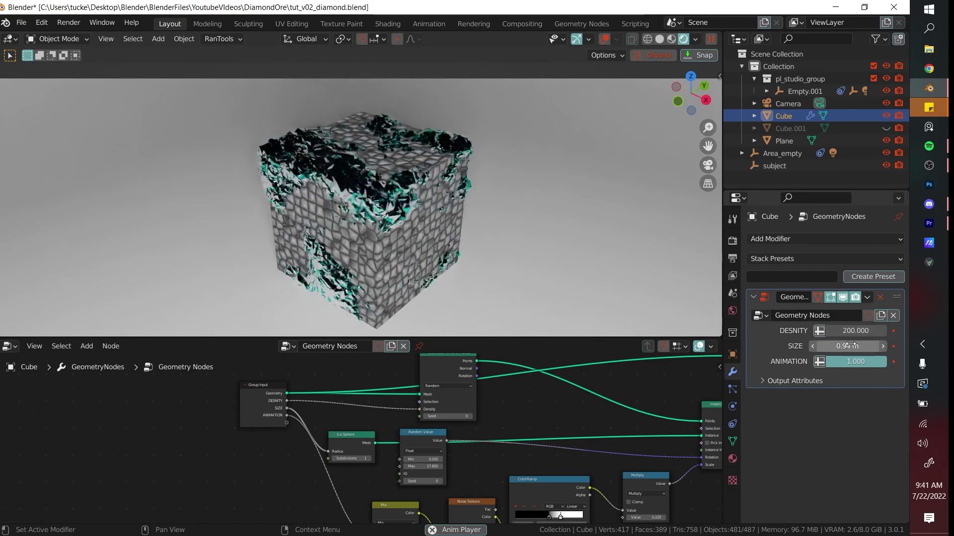
pyautogui.click(852, 346)
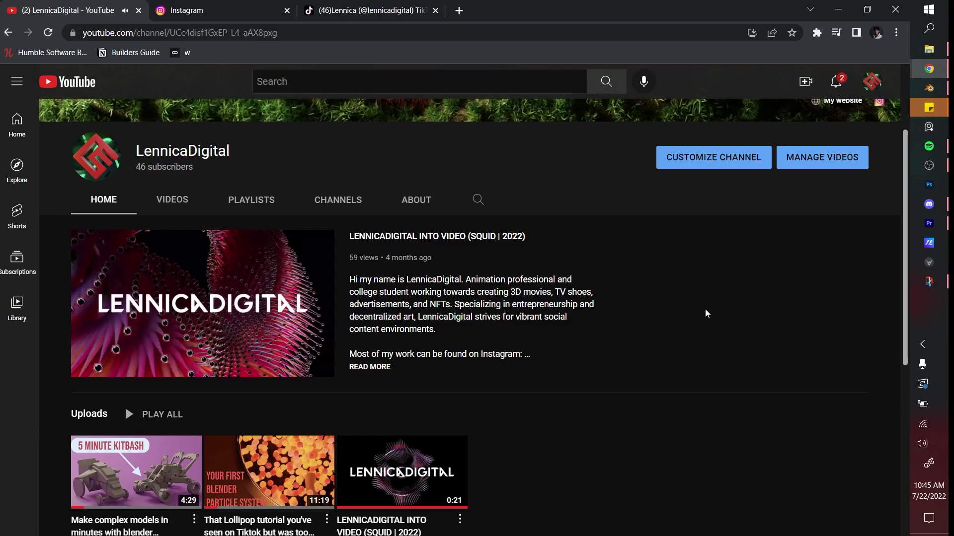
# Switch to the browser and look through the LennicaDigital YouTube channel, Instagram profile and TikTok profile.
pyautogui.scroll(-5, 715, 305)
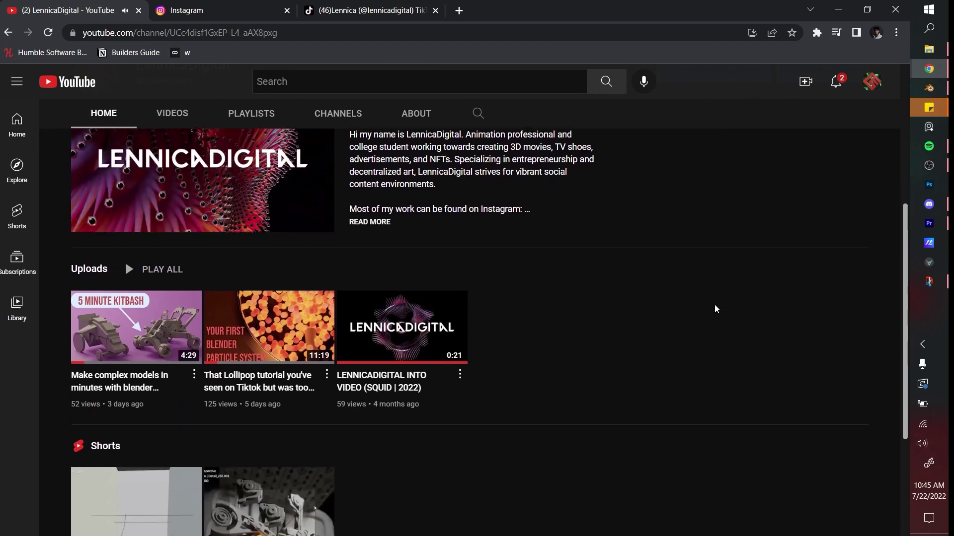
pyautogui.click(239, 11)
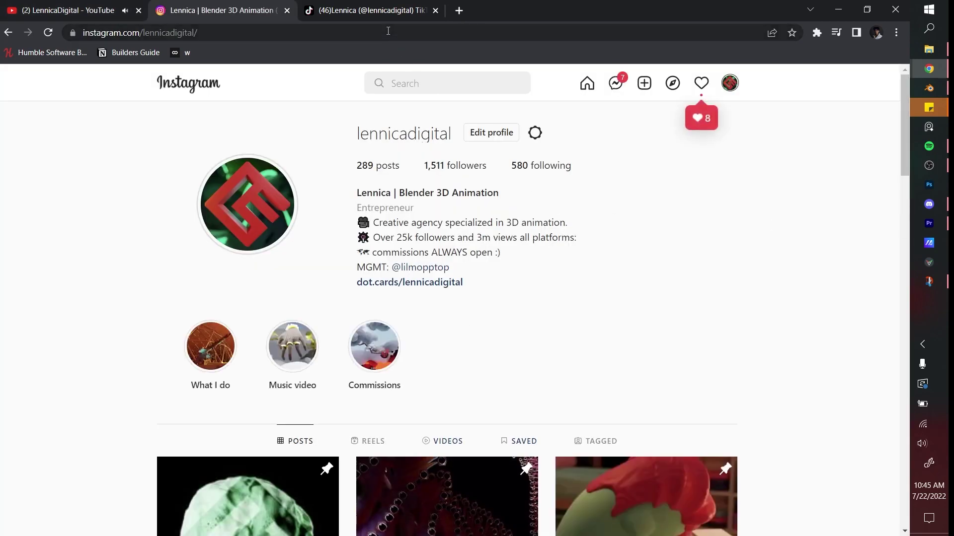
pyautogui.scroll(-5, 646, 218)
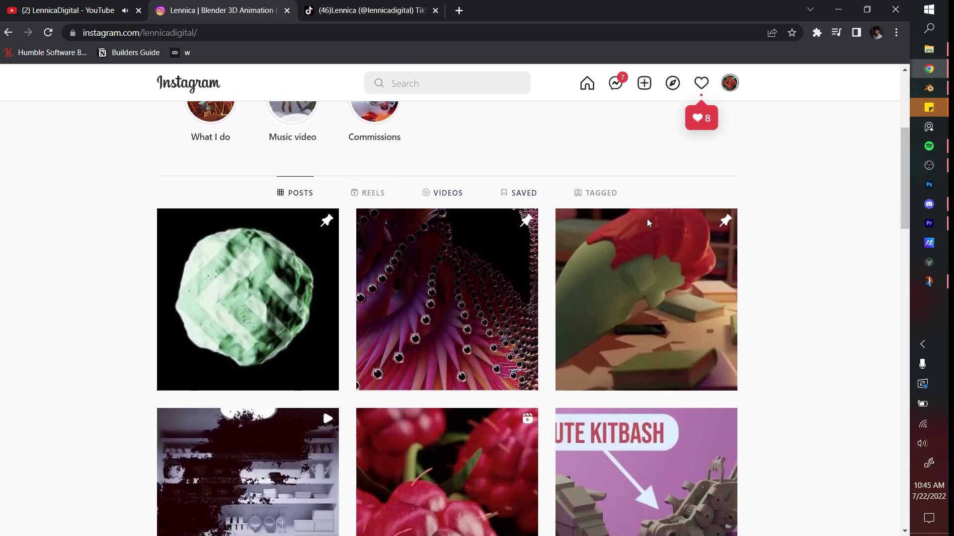
pyautogui.scroll(5, 646, 219)
pyautogui.click(406, 11)
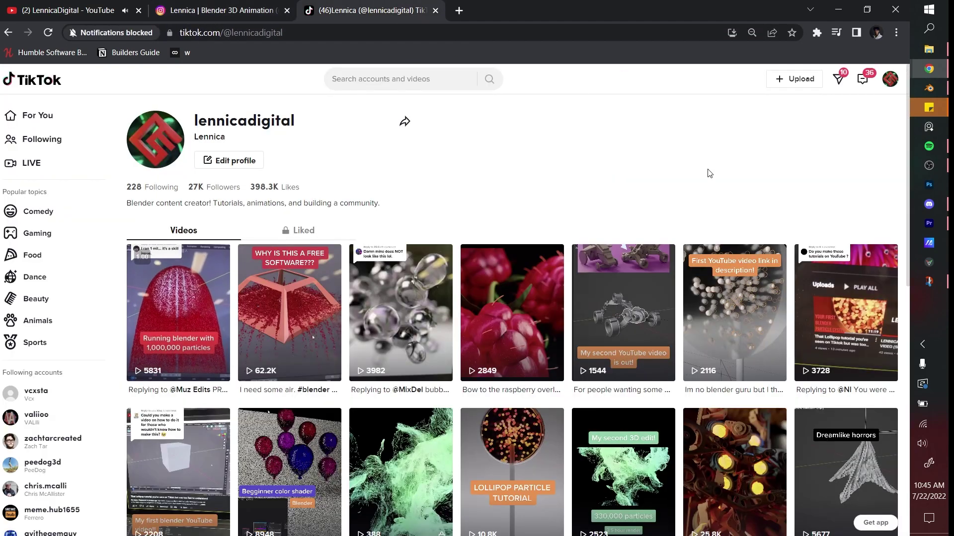